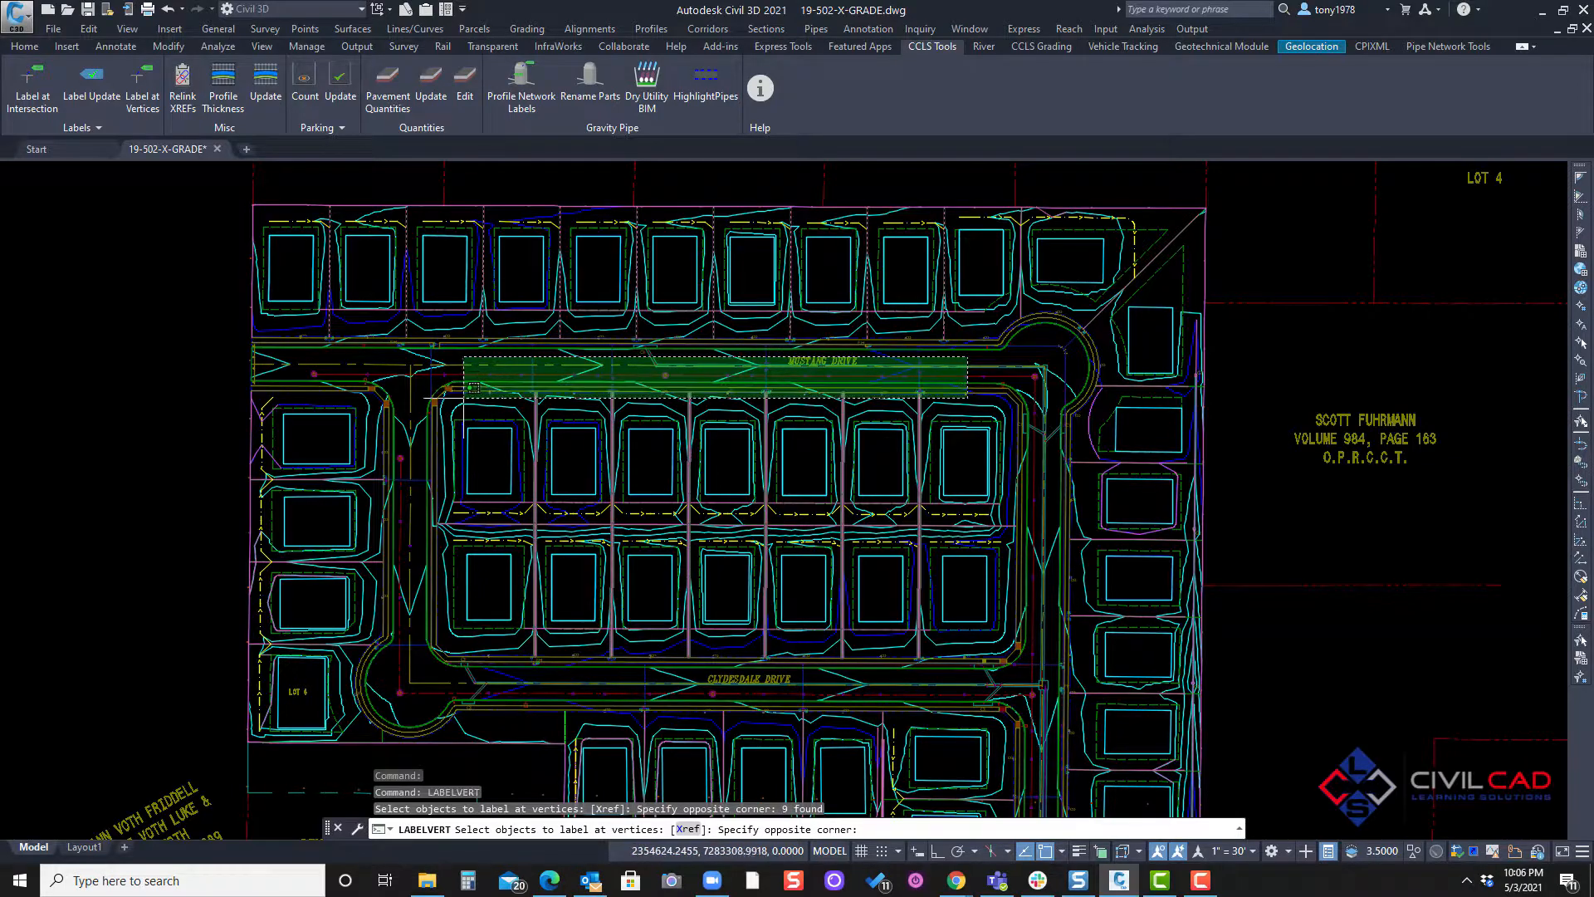
- Add the lot lines south of Clydesdale Drive and between the western lots to the label-at-vertices selection and accept it
{"action": "middle_click_drag", "start_coordinate": [808, 650], "coordinate": [839, 500]}
{"action": "scroll", "coordinate": [869, 572], "scroll_direction": "up", "scroll_amount": 2}
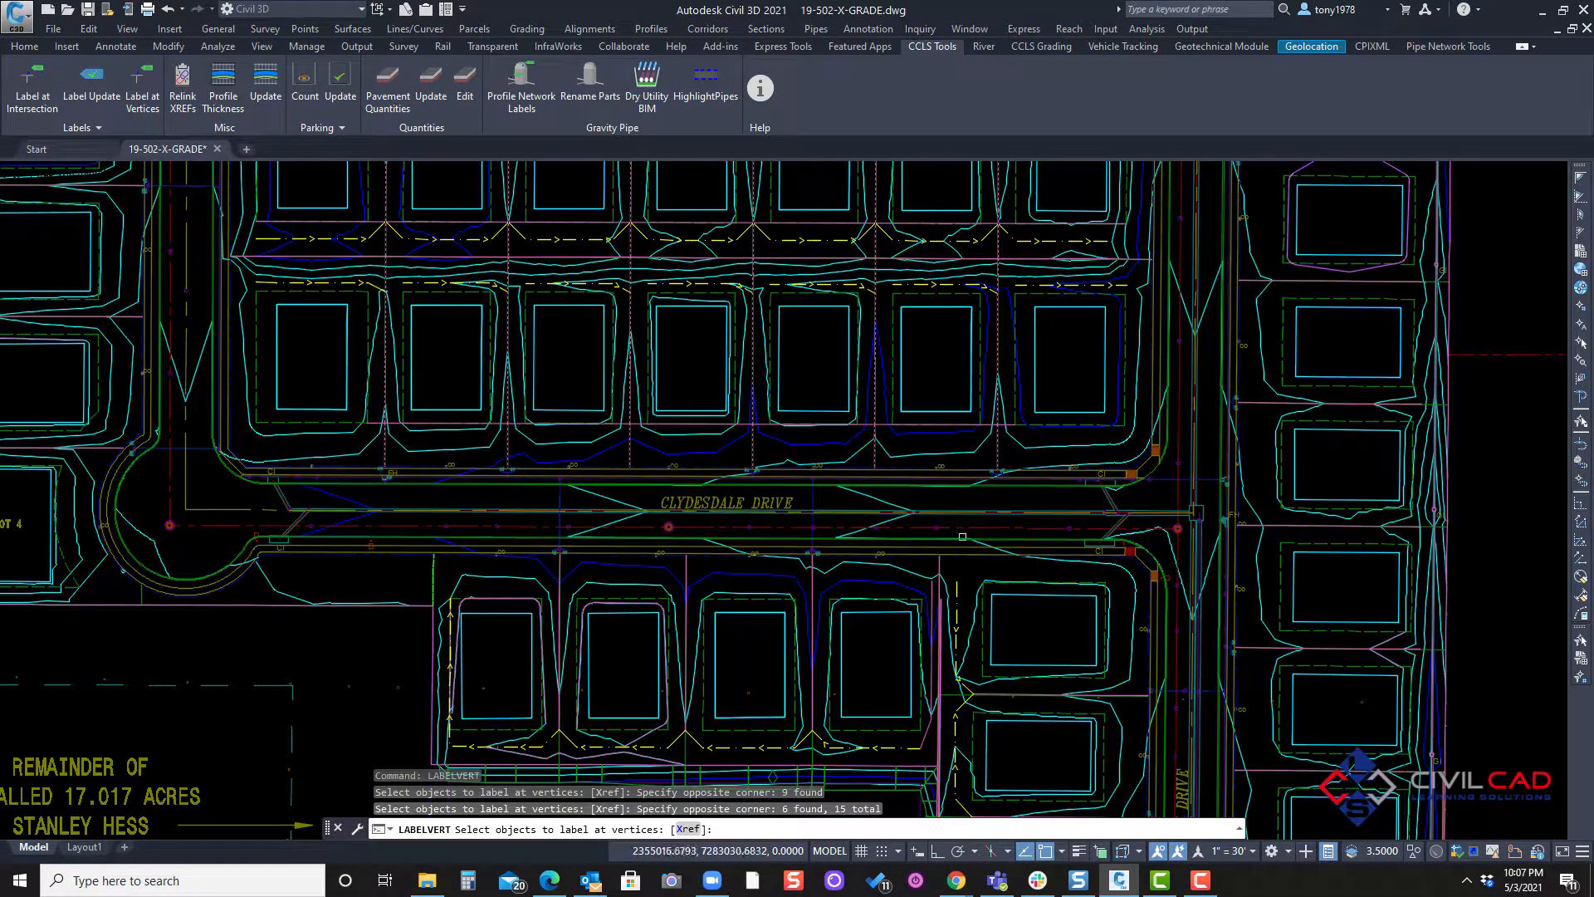
{"action": "left_click", "coordinate": [997, 497]}
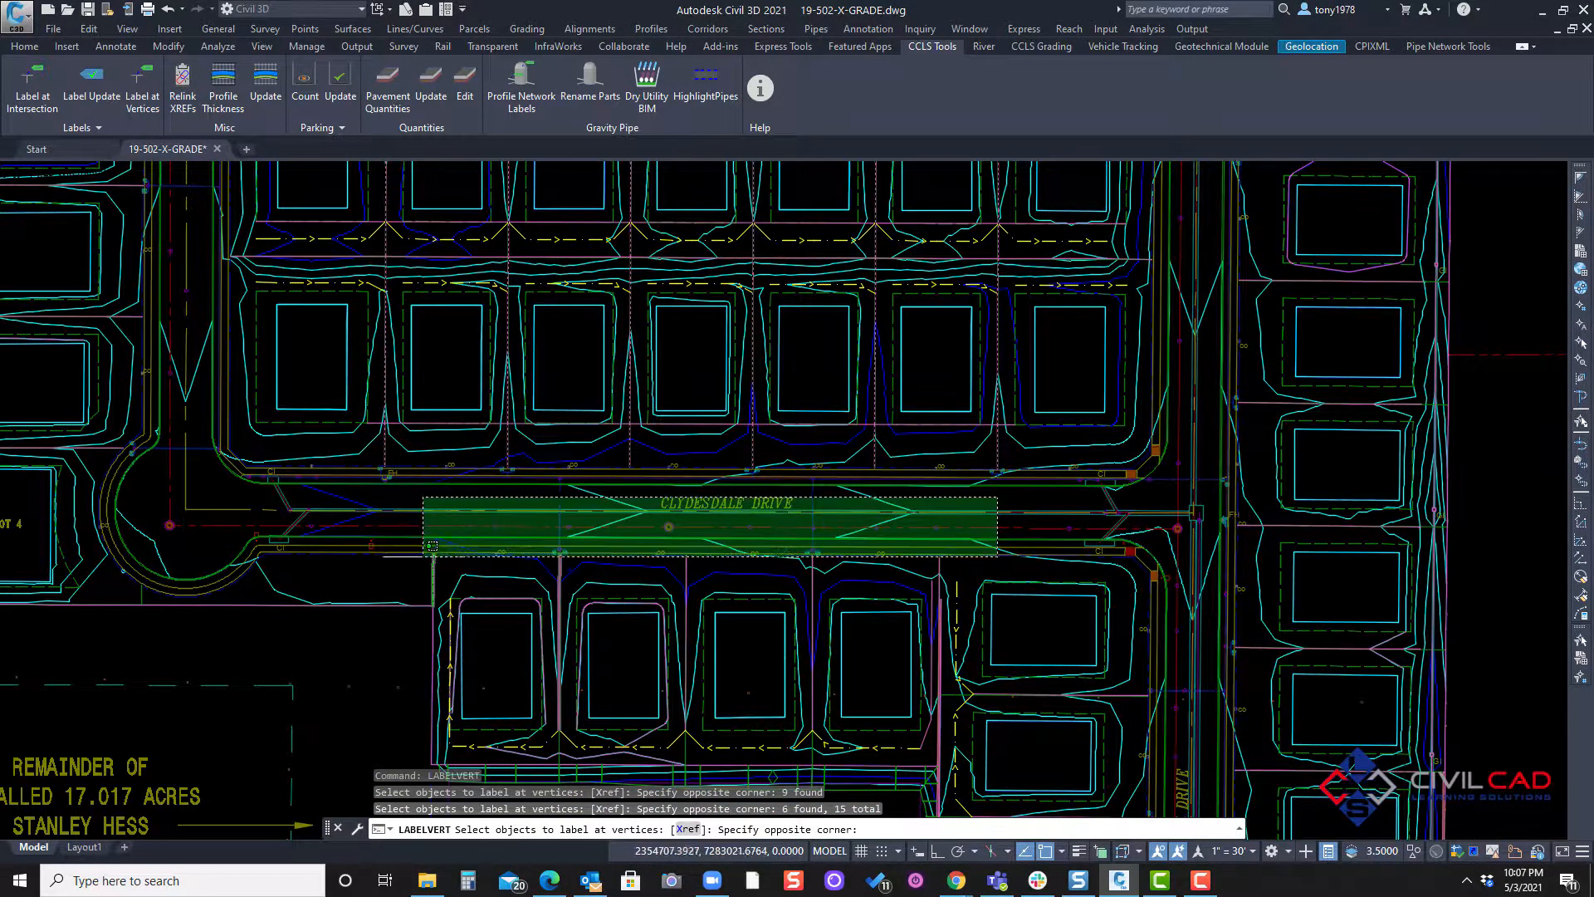
{"action": "left_click", "coordinate": [375, 765]}
{"action": "scroll", "coordinate": [544, 469], "scroll_direction": "down", "scroll_amount": 2}
{"action": "scroll", "coordinate": [485, 419], "scroll_direction": "up", "scroll_amount": 4}
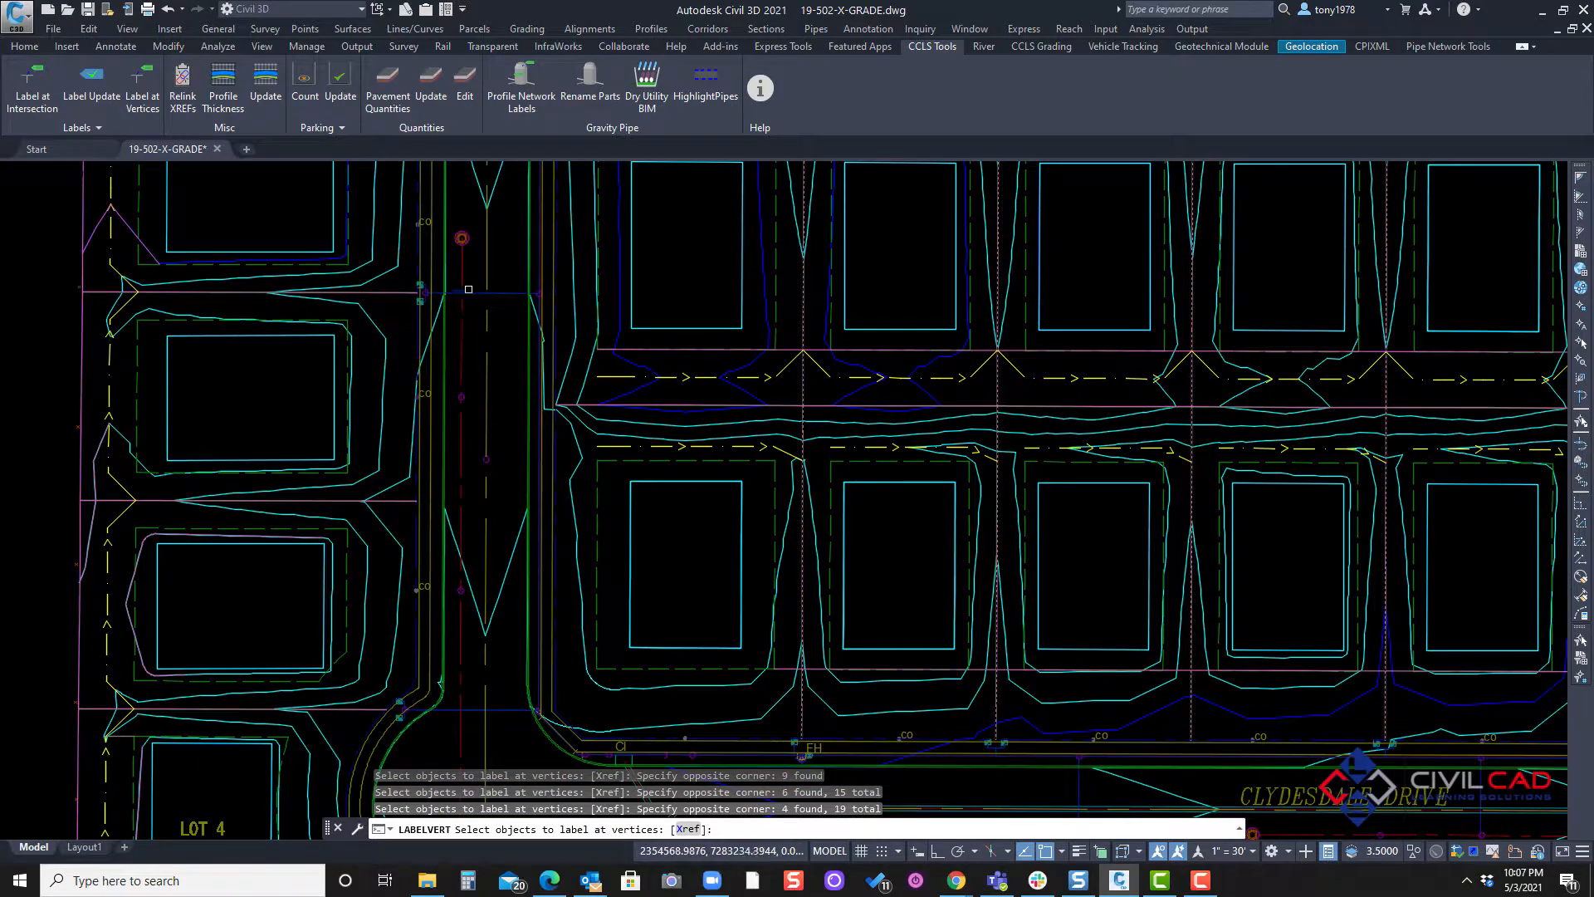
{"action": "left_click", "coordinate": [377, 721]}
{"action": "scroll", "coordinate": [378, 581], "scroll_direction": "down", "scroll_amount": 4}
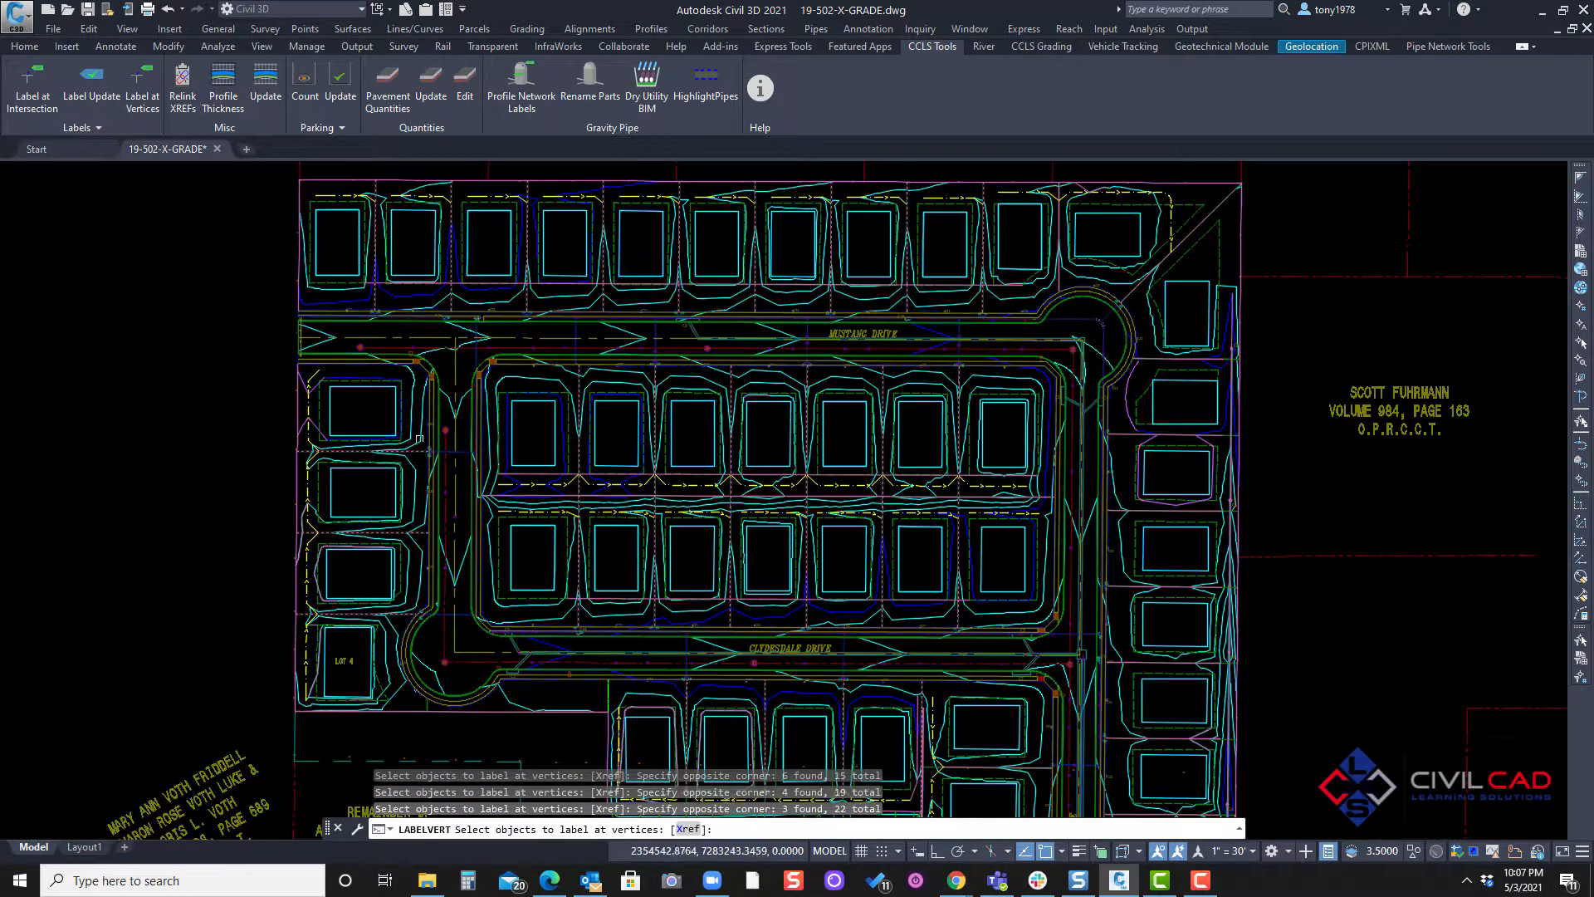
{"action": "scroll", "coordinate": [372, 406], "scroll_direction": "up", "scroll_amount": 2}
{"action": "middle_click_drag", "start_coordinate": [371, 406], "coordinate": [352, 397]}
{"action": "right_click", "coordinate": [436, 362]}
- Set the spot elevation style to SES-FINISH GRADE-RIGHT and label the selected lot line vertices from the surface
{"action": "left_click", "coordinate": [569, 371]}
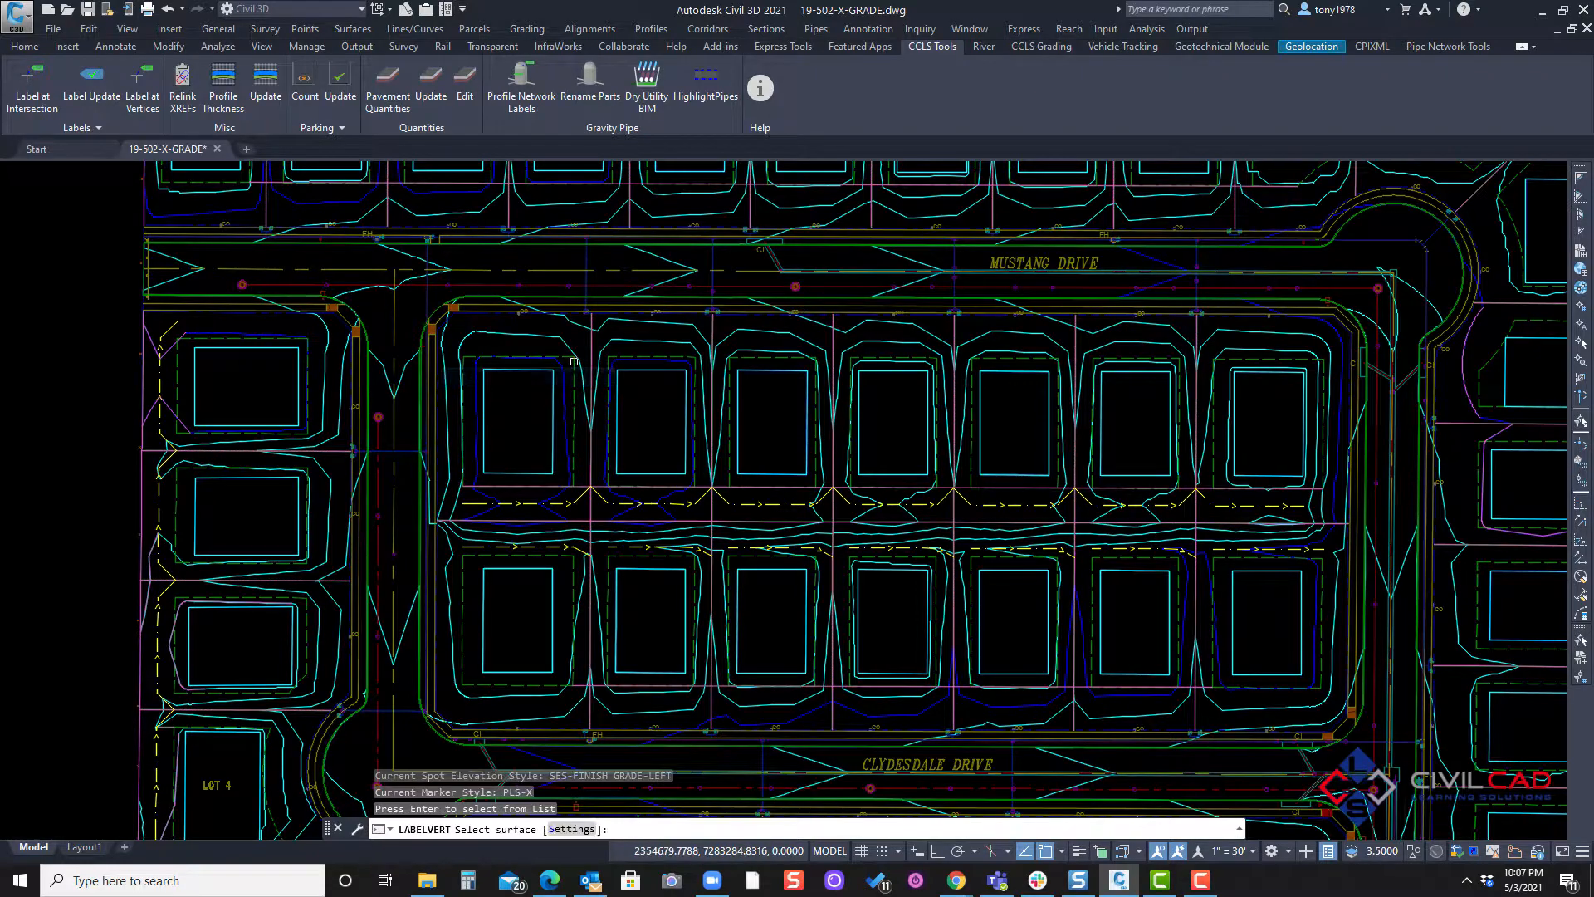
{"action": "key", "text": "Return"}
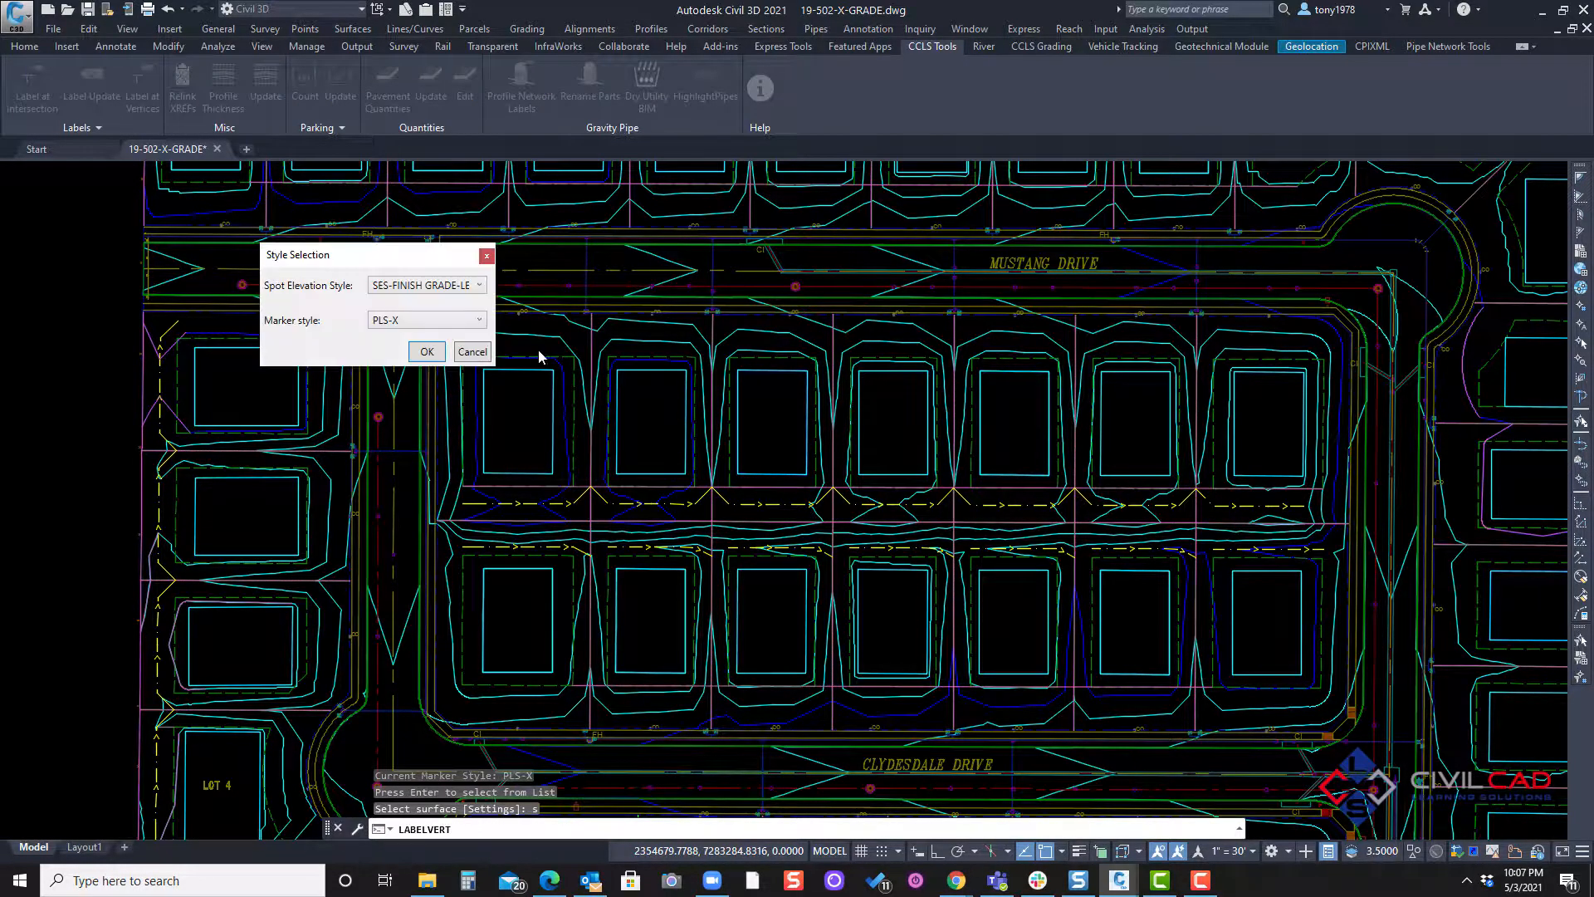
{"action": "left_click", "coordinate": [421, 286]}
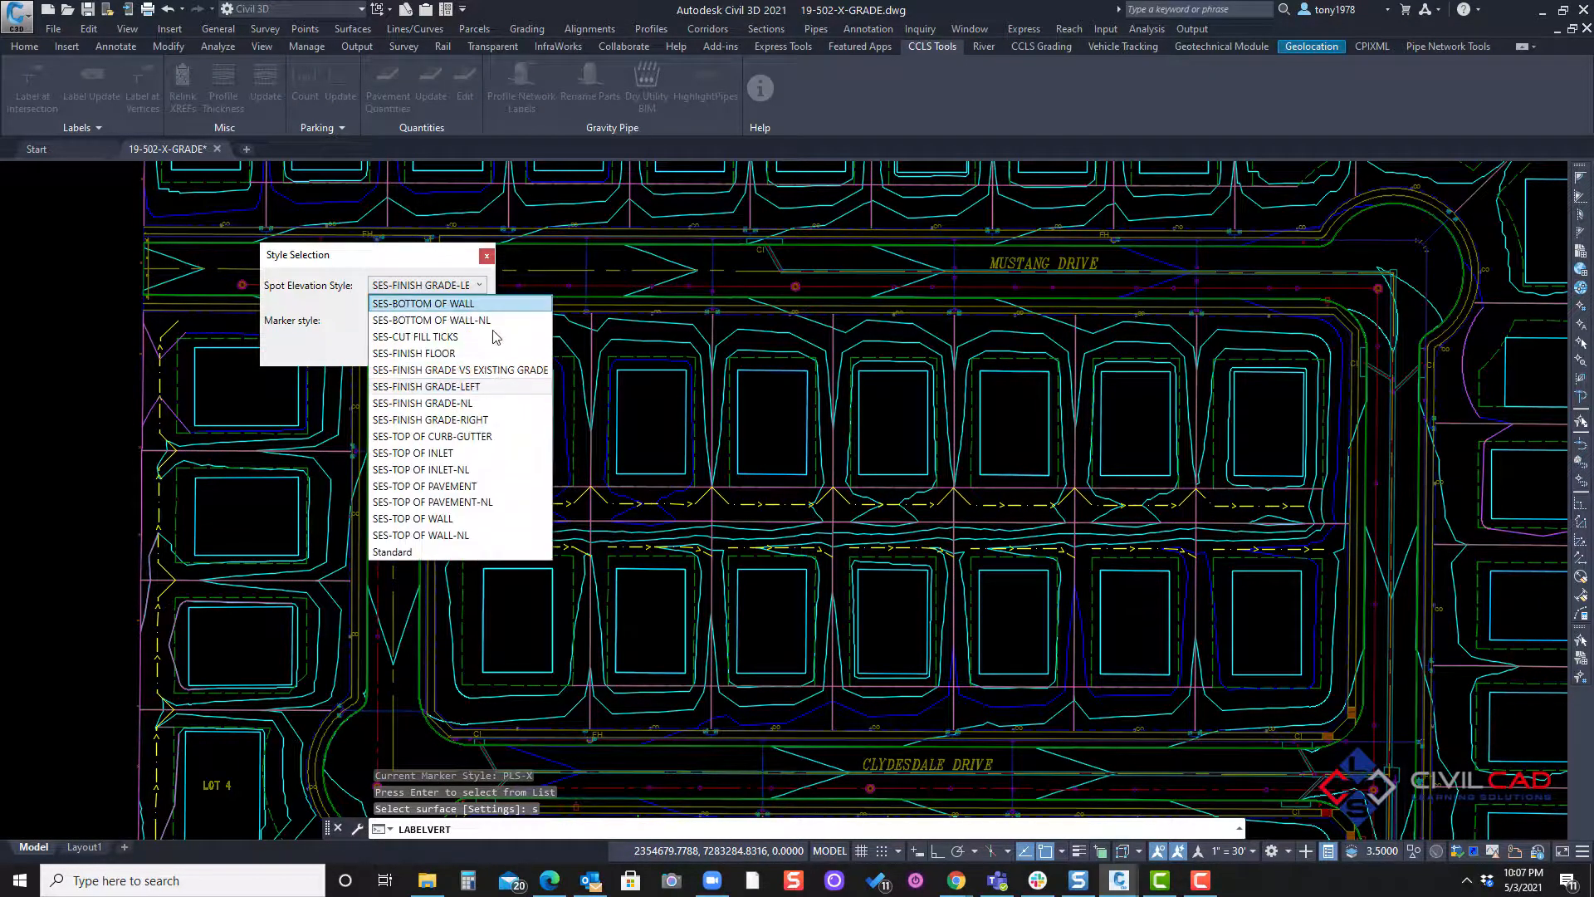
{"action": "left_click", "coordinate": [467, 421]}
{"action": "key", "text": "Return"}
- Examine the finish grade labels placed at the lot line vertices along Mustang Drive
{"action": "middle_click_drag", "start_coordinate": [641, 341], "coordinate": [566, 512]}
{"action": "scroll", "coordinate": [592, 424], "scroll_direction": "down", "scroll_amount": 2}
{"action": "scroll", "coordinate": [410, 314], "scroll_direction": "up", "scroll_amount": 4}
{"action": "middle_click_drag", "start_coordinate": [245, 349], "coordinate": [422, 312]}
{"action": "mouse_move", "coordinate": [878, 351]}
{"action": "middle_mouse_down"}
{"action": "mouse_move", "coordinate": [568, 321]}
{"action": "mouse_move", "coordinate": [662, 328]}
{"action": "middle_mouse_up"}
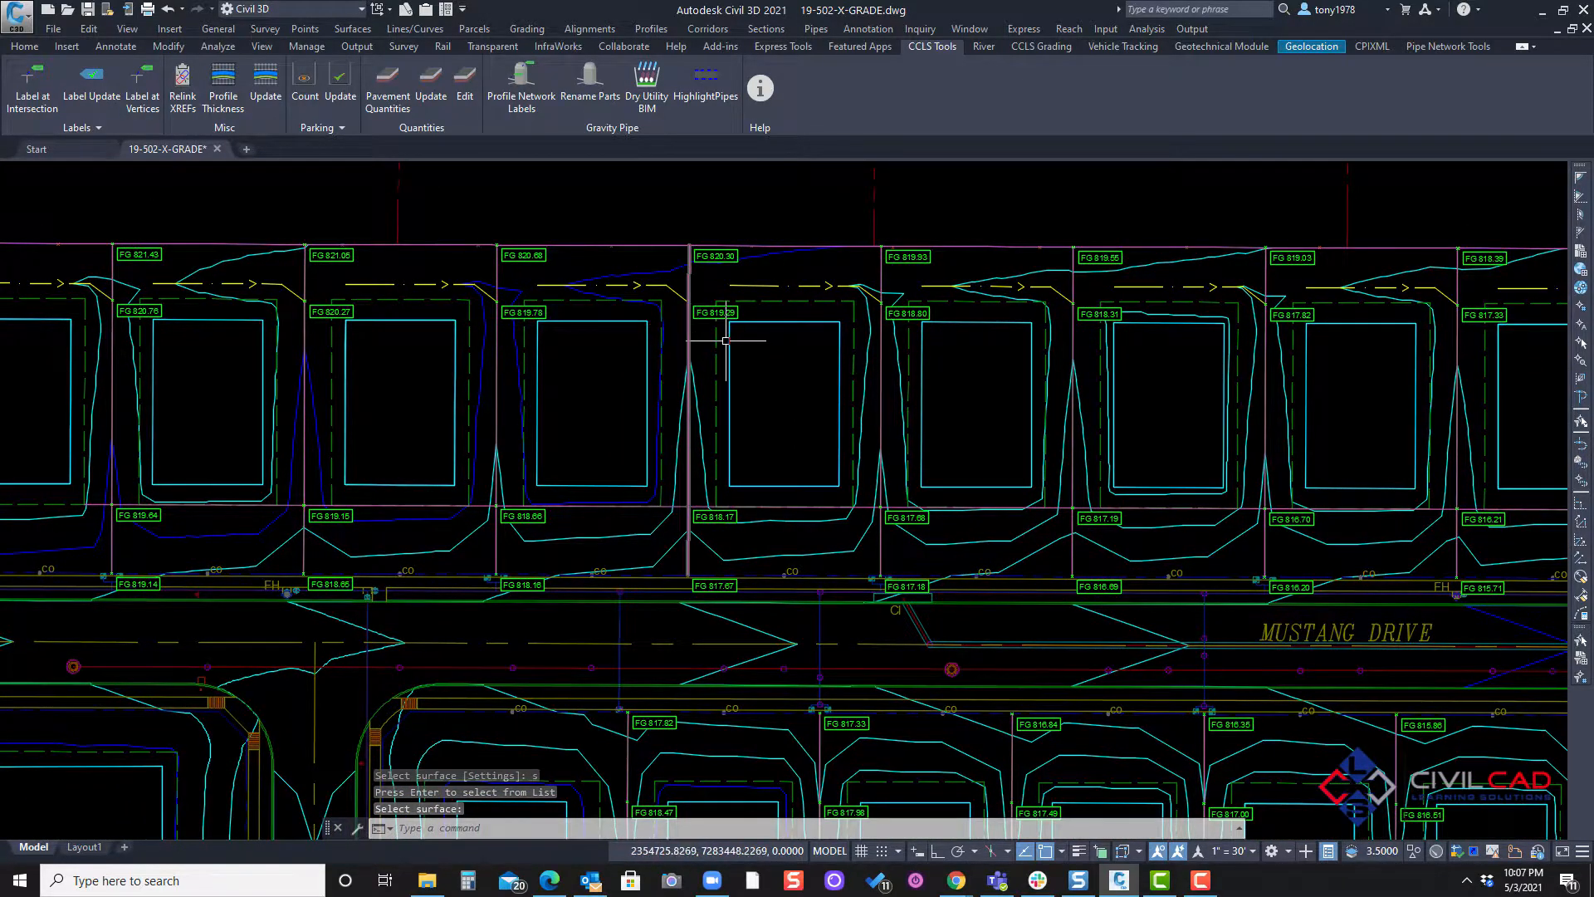
{"action": "scroll", "coordinate": [687, 323], "scroll_direction": "down", "scroll_amount": 2}
{"action": "mouse_move", "coordinate": [524, 276]}
{"action": "middle_mouse_down"}
{"action": "mouse_move", "coordinate": [822, 428]}
{"action": "mouse_move", "coordinate": [805, 399]}
{"action": "middle_mouse_up"}
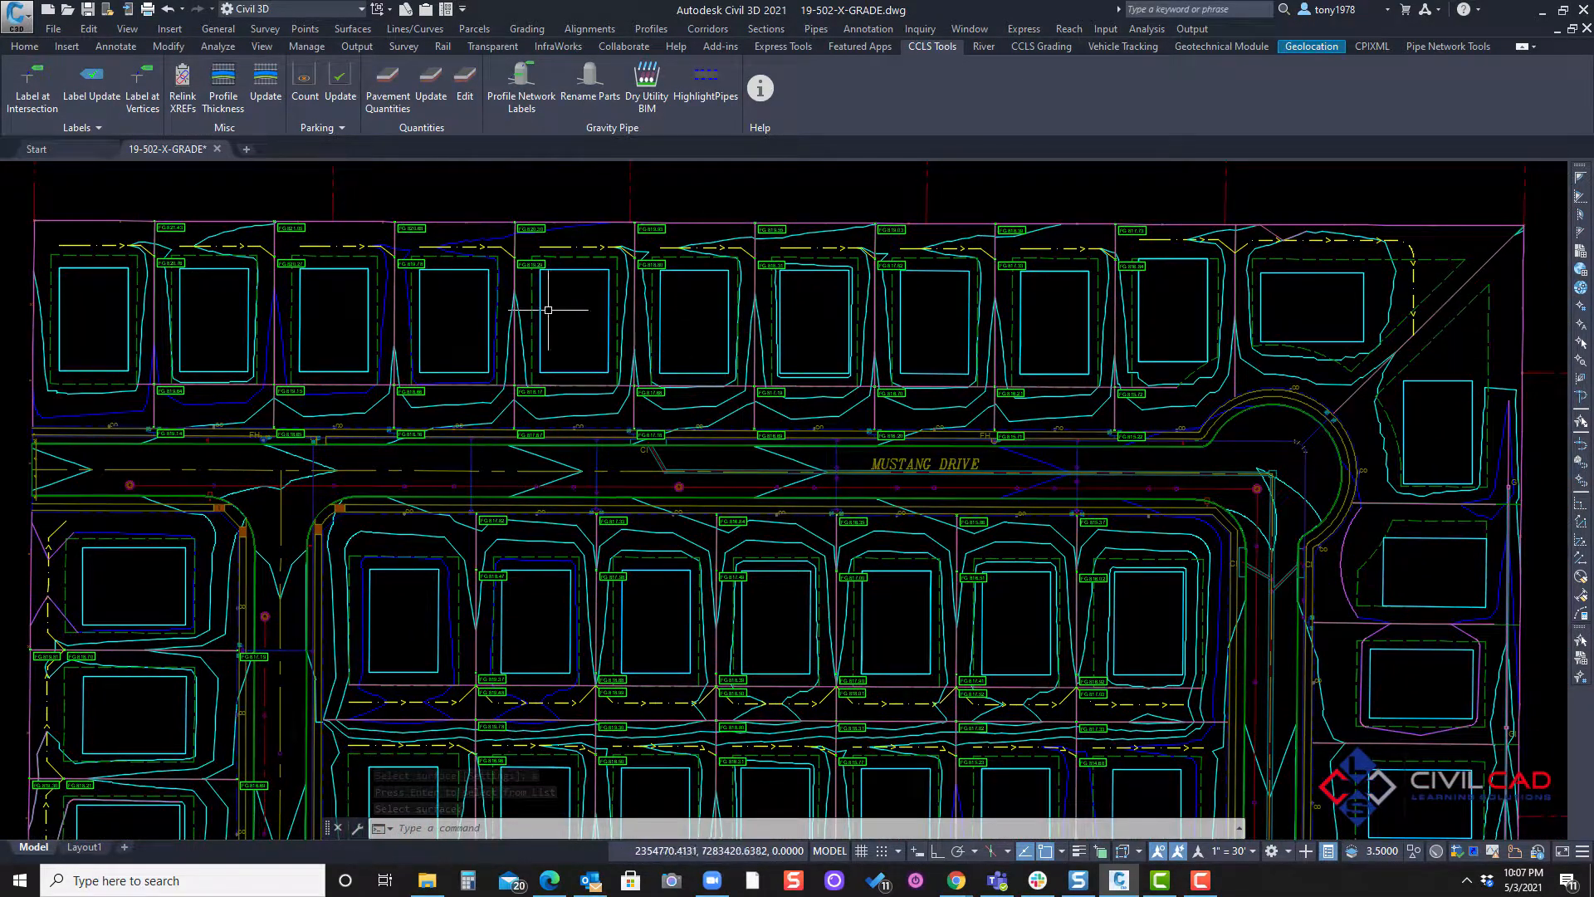
{"action": "middle_click_drag", "start_coordinate": [599, 334], "coordinate": [622, 336]}
{"action": "middle_click_drag", "start_coordinate": [743, 472], "coordinate": [656, 329]}
{"action": "scroll", "coordinate": [656, 329], "scroll_direction": "down", "scroll_amount": 2}
{"action": "mouse_move", "coordinate": [635, 434]}
{"action": "middle_mouse_down"}
{"action": "mouse_move", "coordinate": [648, 420]}
{"action": "mouse_move", "coordinate": [772, 420]}
{"action": "middle_mouse_up"}
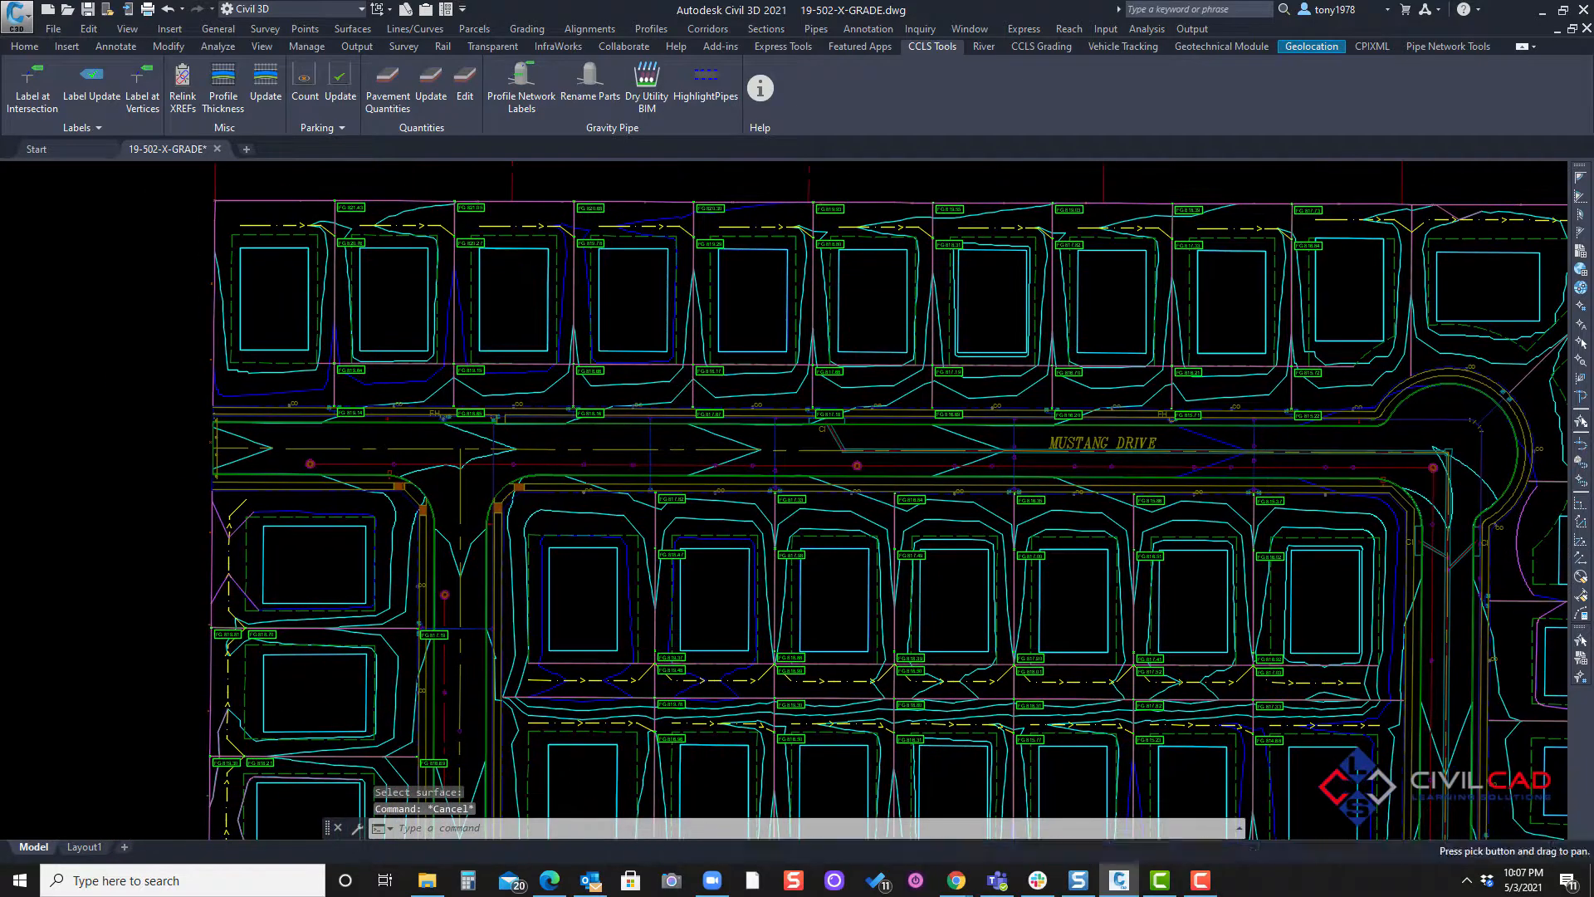
- Select one vertex elevation label, extend the selection to all similar labels and delete them
{"action": "left_click", "coordinate": [706, 371]}
{"action": "middle_click_drag", "start_coordinate": [699, 366], "coordinate": [772, 411]}
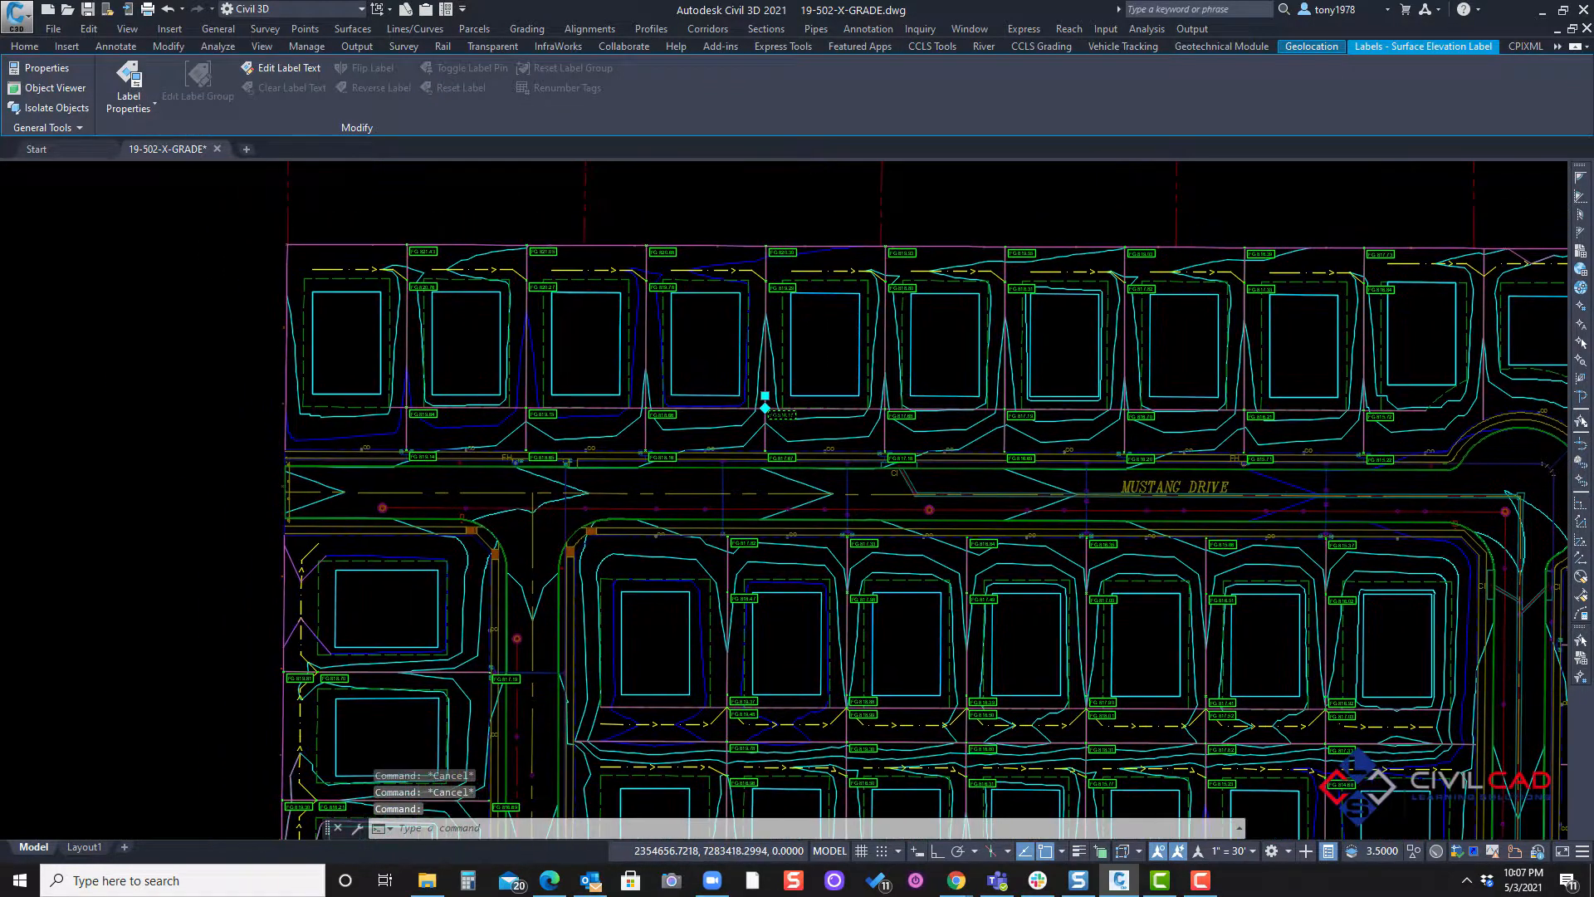
{"action": "right_click", "coordinate": [640, 339]}
{"action": "left_click", "coordinate": [706, 711]}
{"action": "key", "text": "Delete"}
{"action": "middle_click_drag", "start_coordinate": [751, 374], "coordinate": [573, 362]}
{"action": "key", "text": "Escape"}
{"action": "scroll", "coordinate": [715, 377], "scroll_direction": "down", "scroll_amount": 2}
{"action": "middle_click_drag", "start_coordinate": [715, 377], "coordinate": [617, 324]}
{"action": "scroll", "coordinate": [617, 324], "scroll_direction": "down", "scroll_amount": 2}
{"action": "middle_click_drag", "start_coordinate": [525, 304], "coordinate": [507, 284]}
{"action": "key", "text": "Escape"}
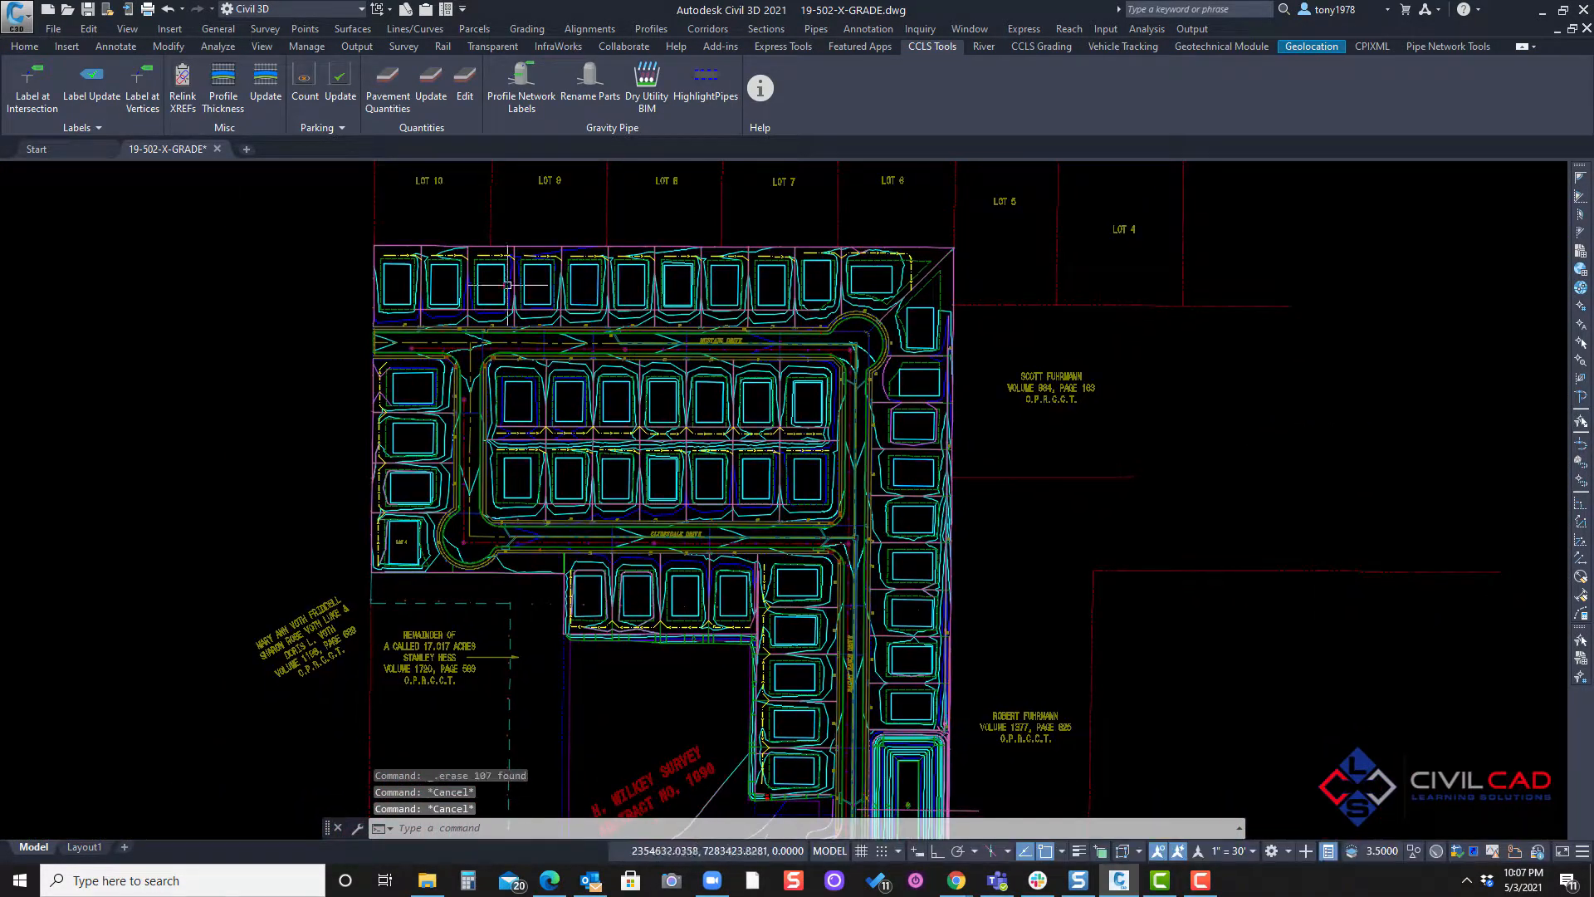
- Start labeling at intersections and select all the objects of the subdivision with a crossing window
{"action": "left_click", "coordinate": [46, 119]}
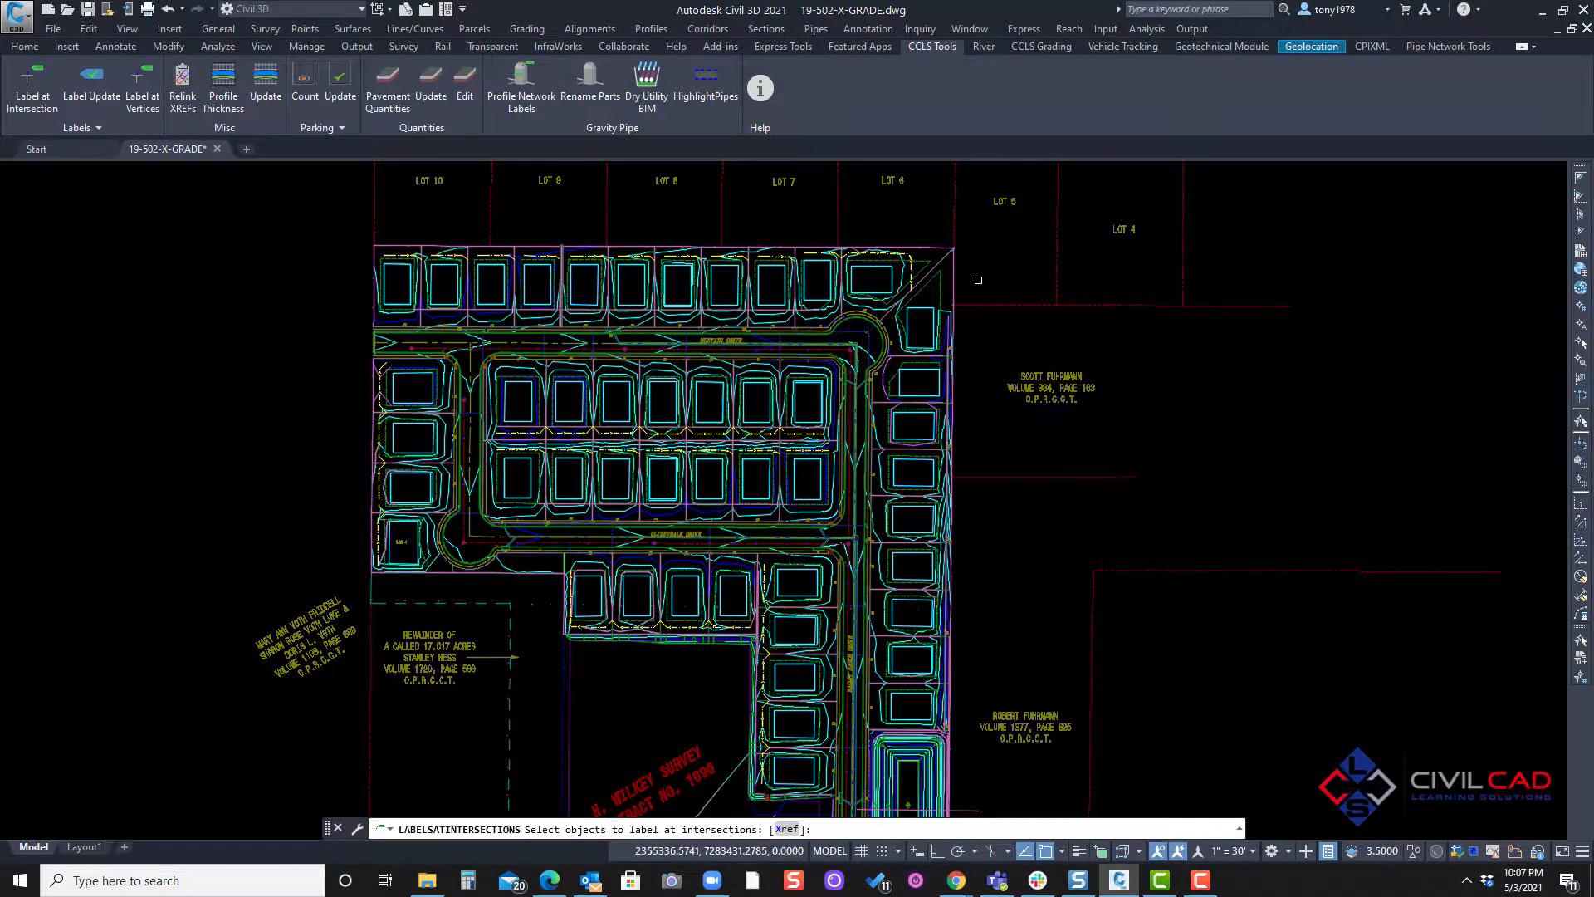
{"action": "scroll", "coordinate": [972, 281], "scroll_direction": "down", "scroll_amount": 2}
{"action": "left_click", "coordinate": [1008, 204]}
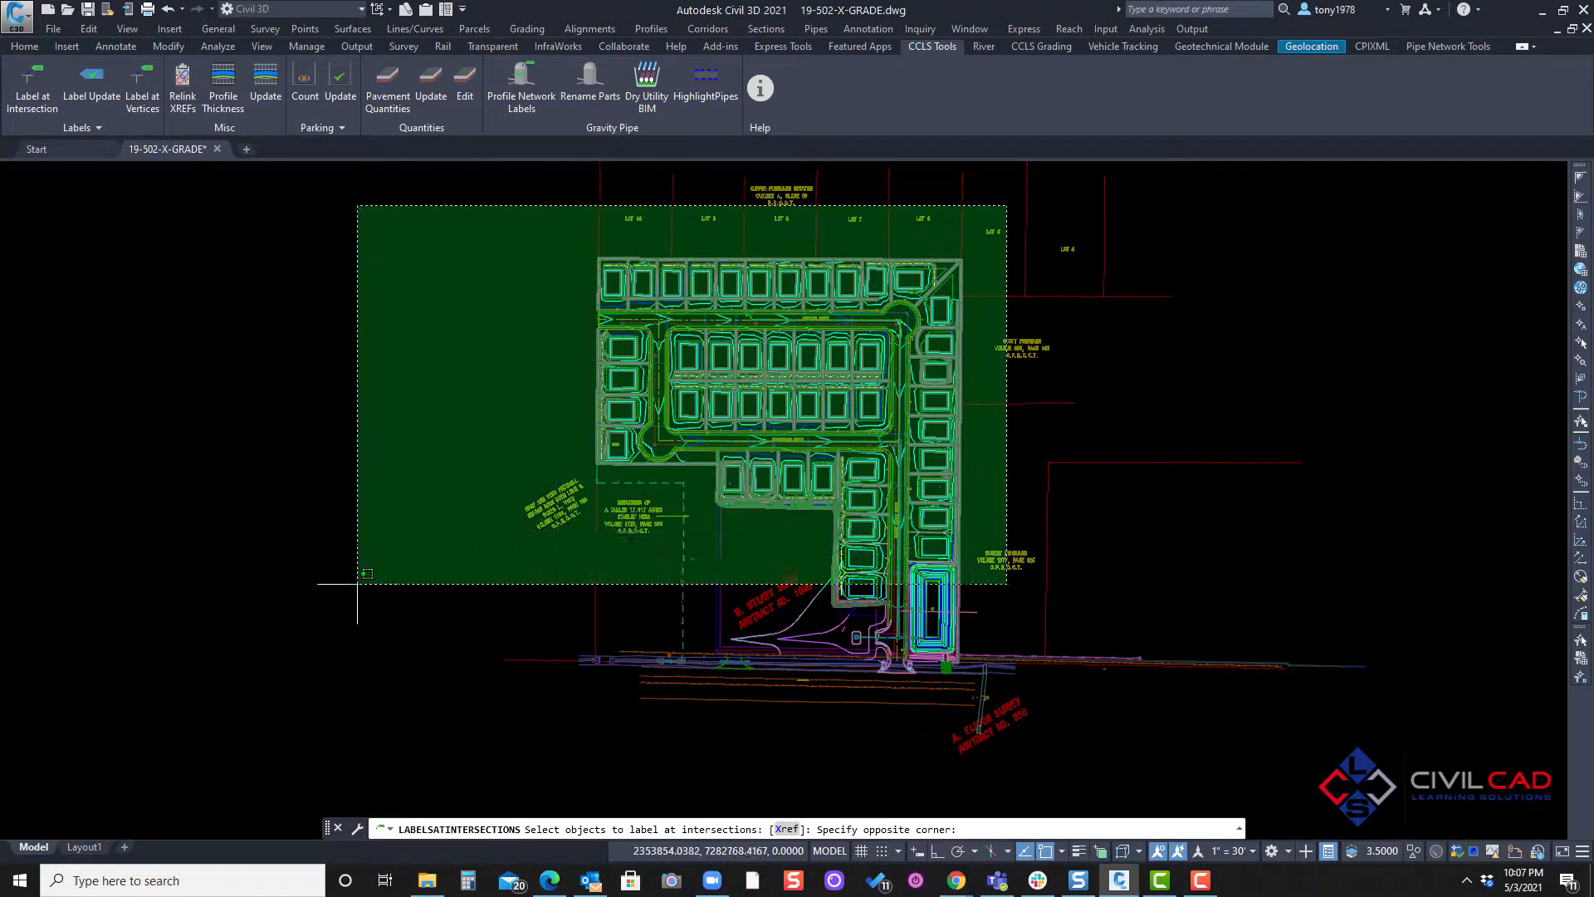
{"action": "left_click", "coordinate": [336, 721]}
{"action": "scroll", "coordinate": [747, 349], "scroll_direction": "up", "scroll_amount": 4}
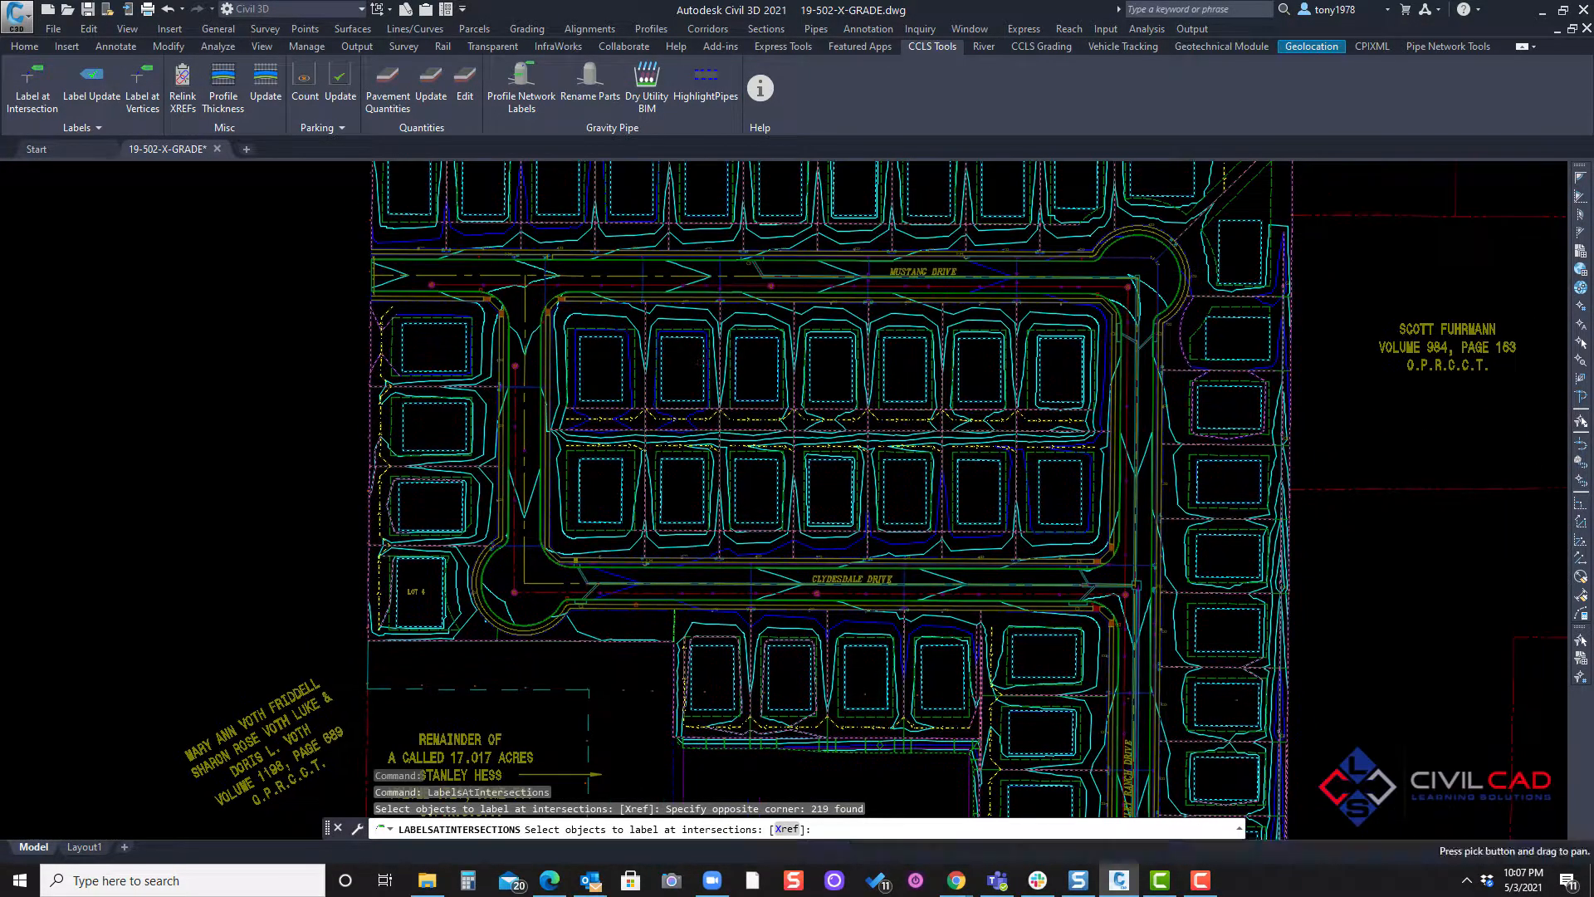
{"action": "mouse_move", "coordinate": [622, 471]}
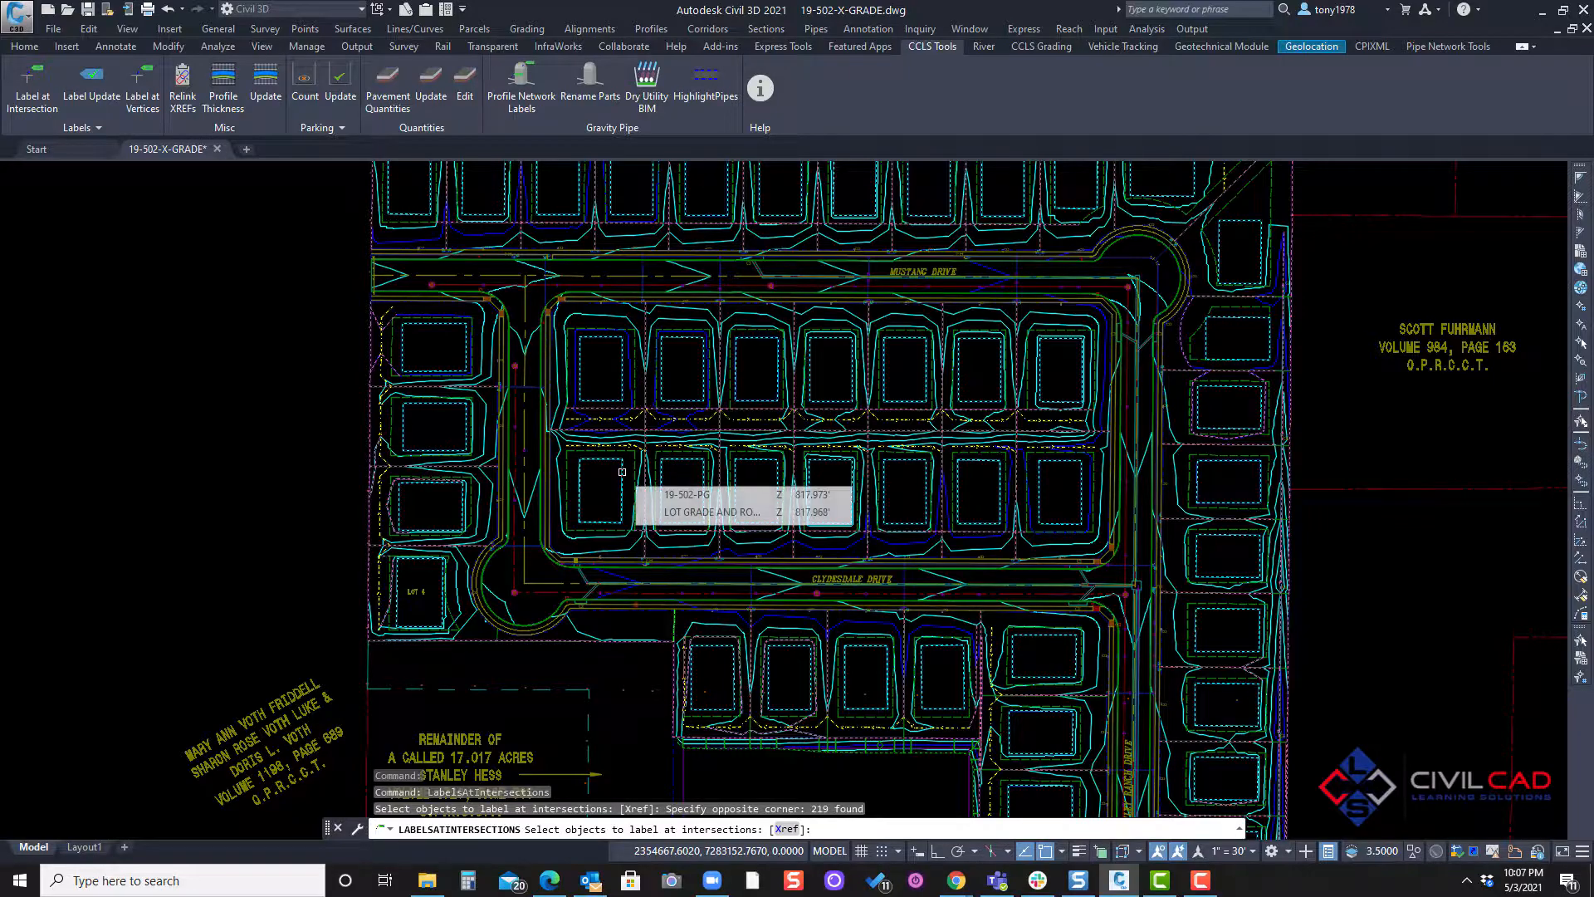
{"action": "middle_click_drag", "start_coordinate": [603, 400], "coordinate": [574, 475]}
{"action": "middle_click_drag", "start_coordinate": [609, 385], "coordinate": [509, 400]}
{"action": "right_click", "coordinate": [541, 410]}
- Set the spot elevation style to SES-FINISH GRADE-LEFT and label the selected objects' intersections from the surface
{"action": "left_click", "coordinate": [579, 421]}
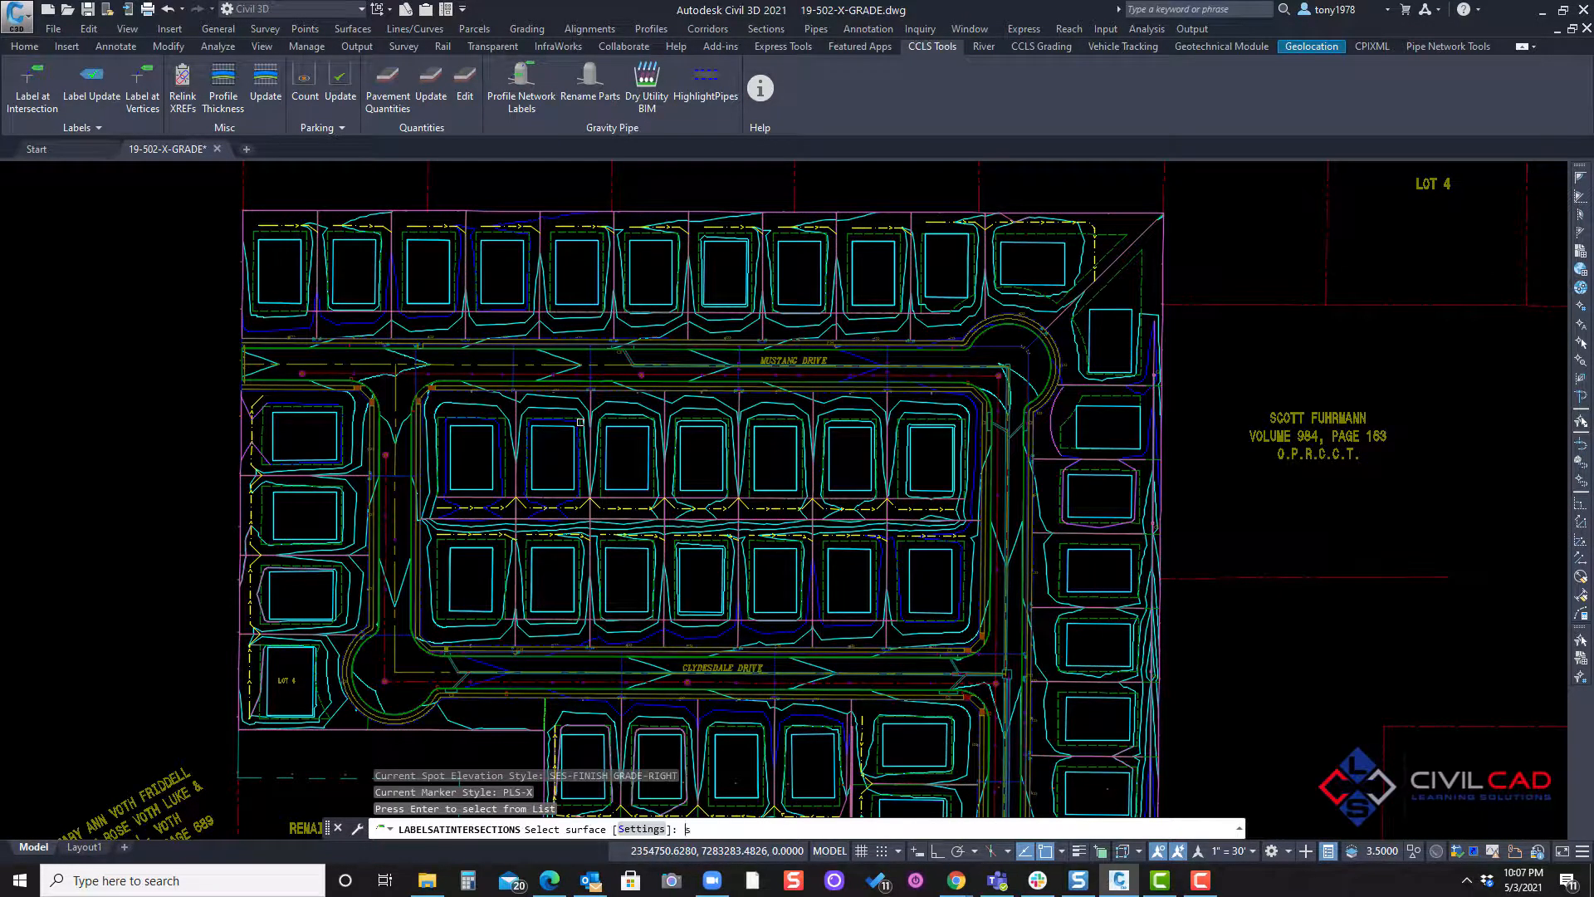
{"action": "type", "text": "s"}
{"action": "key", "text": "Return"}
{"action": "left_click", "coordinate": [431, 285]}
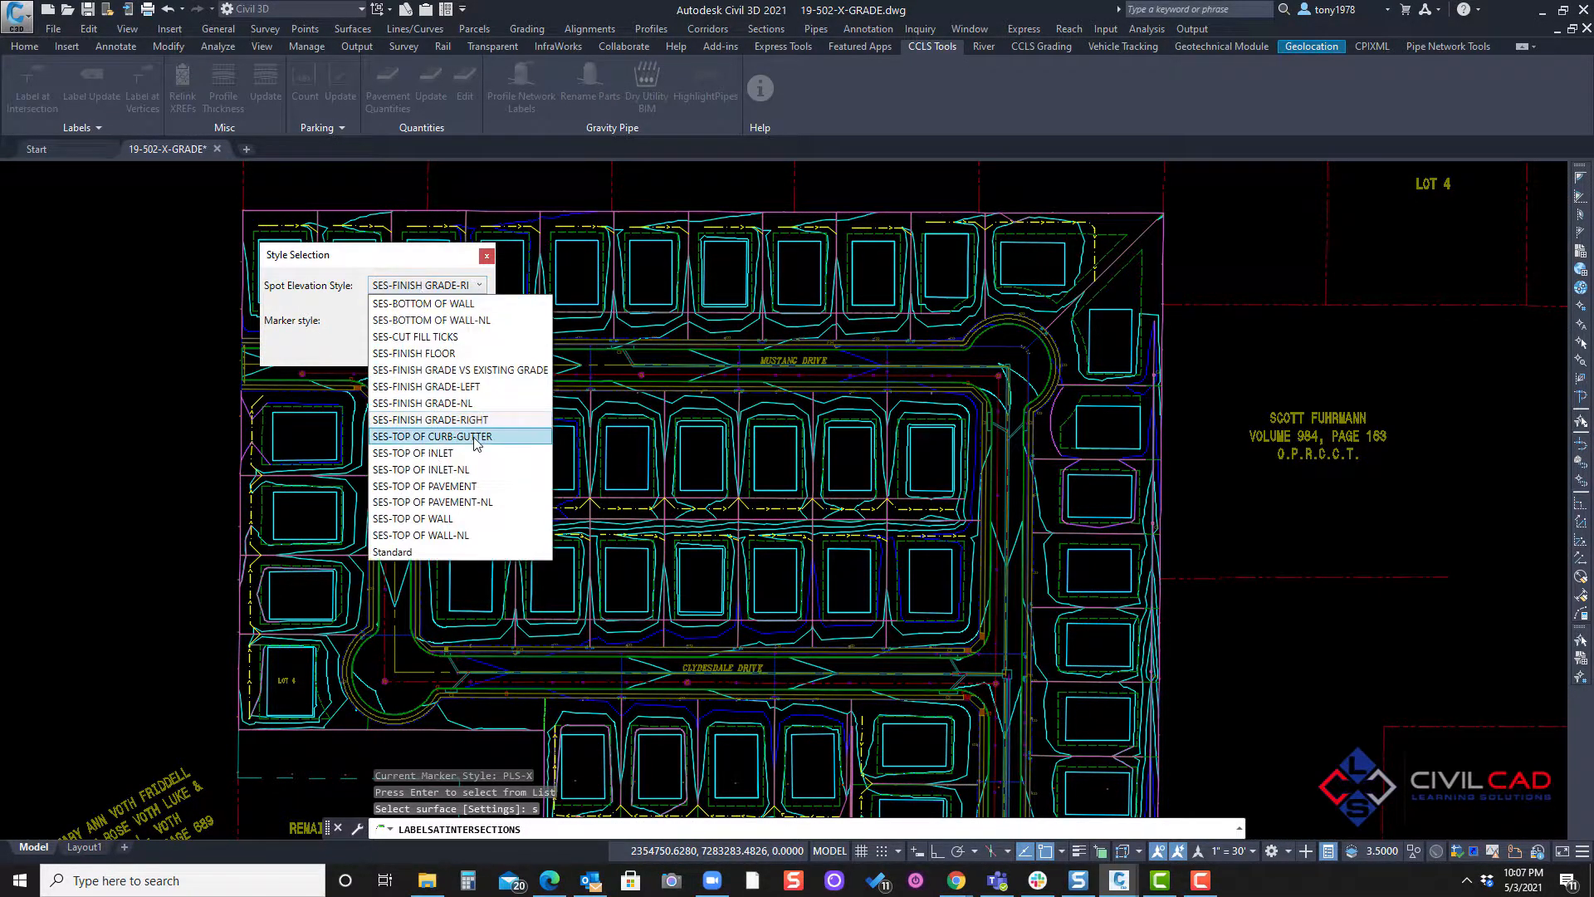
{"action": "left_click", "coordinate": [398, 384]}
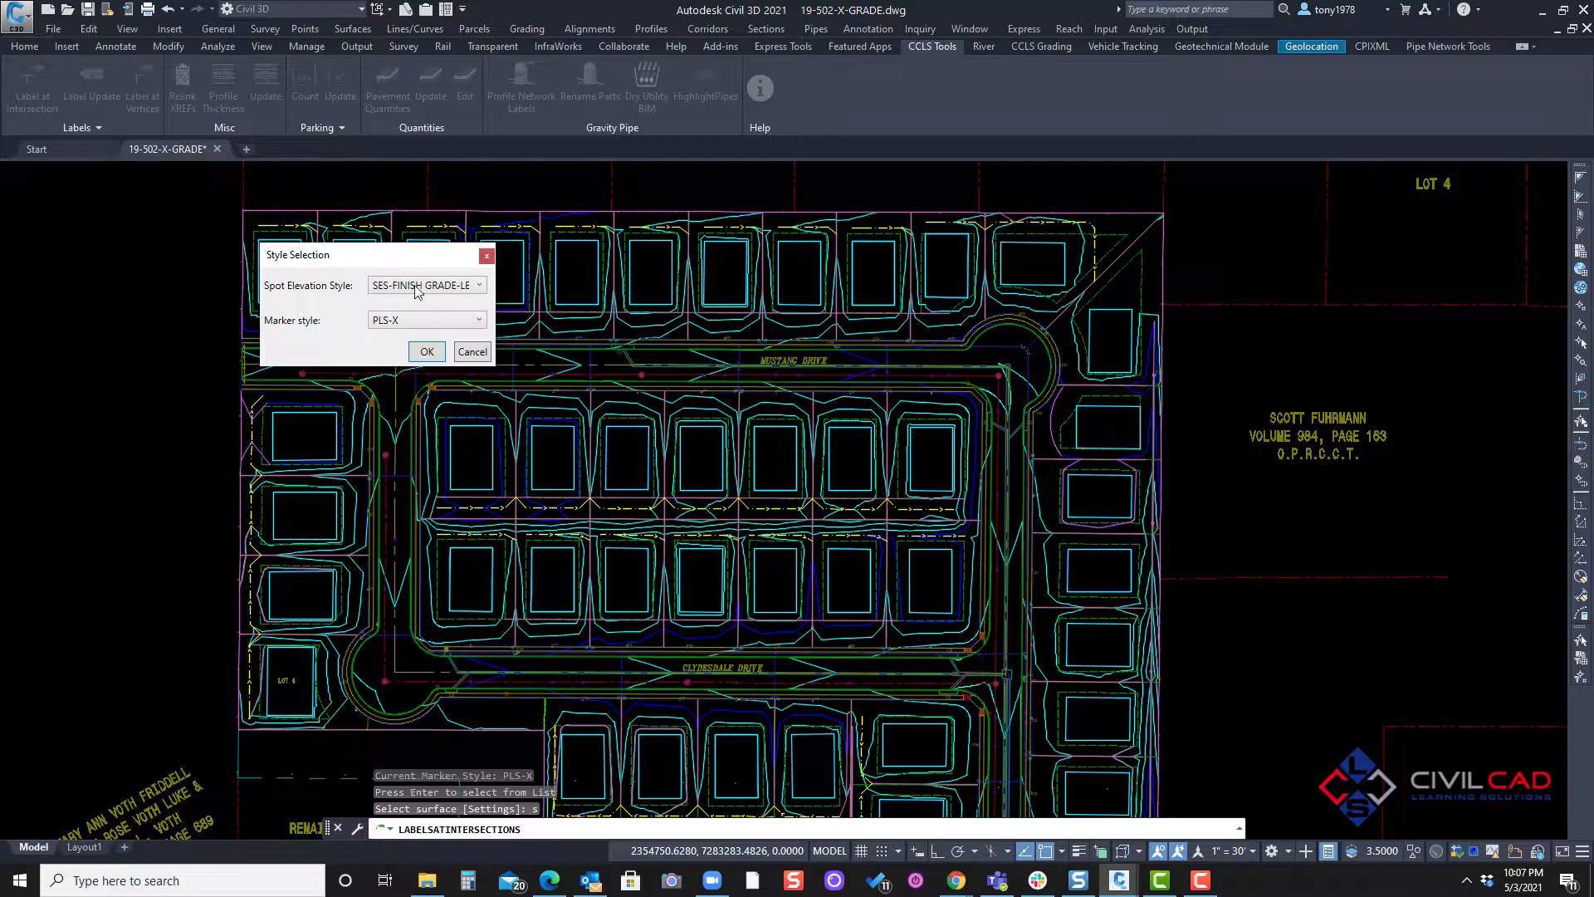
{"action": "left_click", "coordinate": [426, 352]}
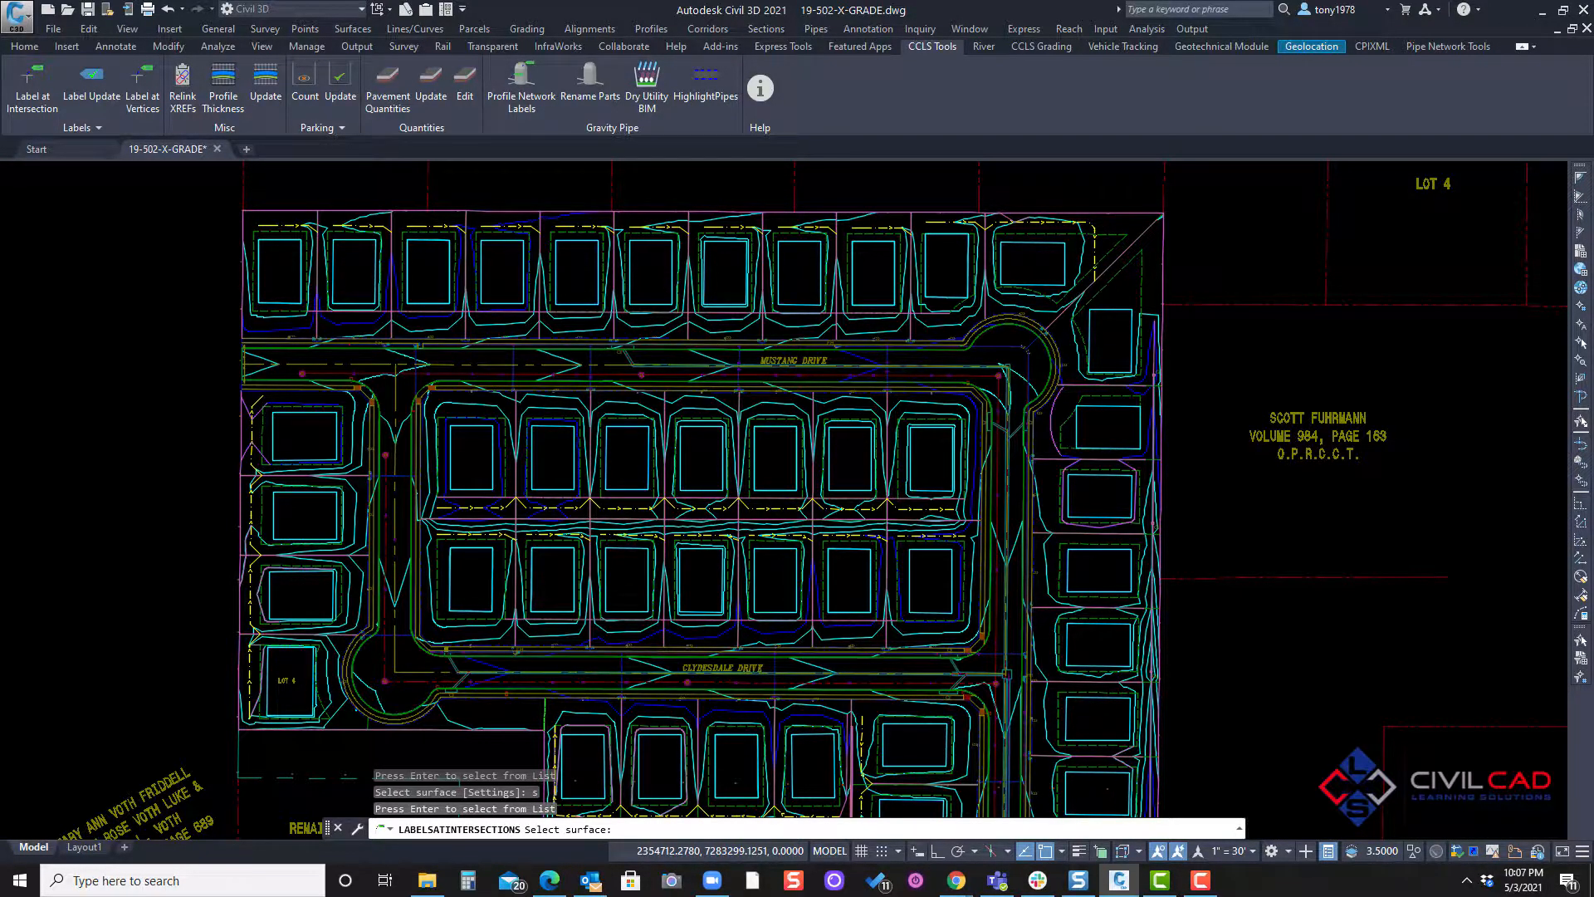
- Try to move the FG 820.76 label at the rear of the first lot line north of Mustang Drive
{"action": "scroll", "coordinate": [341, 300], "scroll_direction": "up", "scroll_amount": 6}
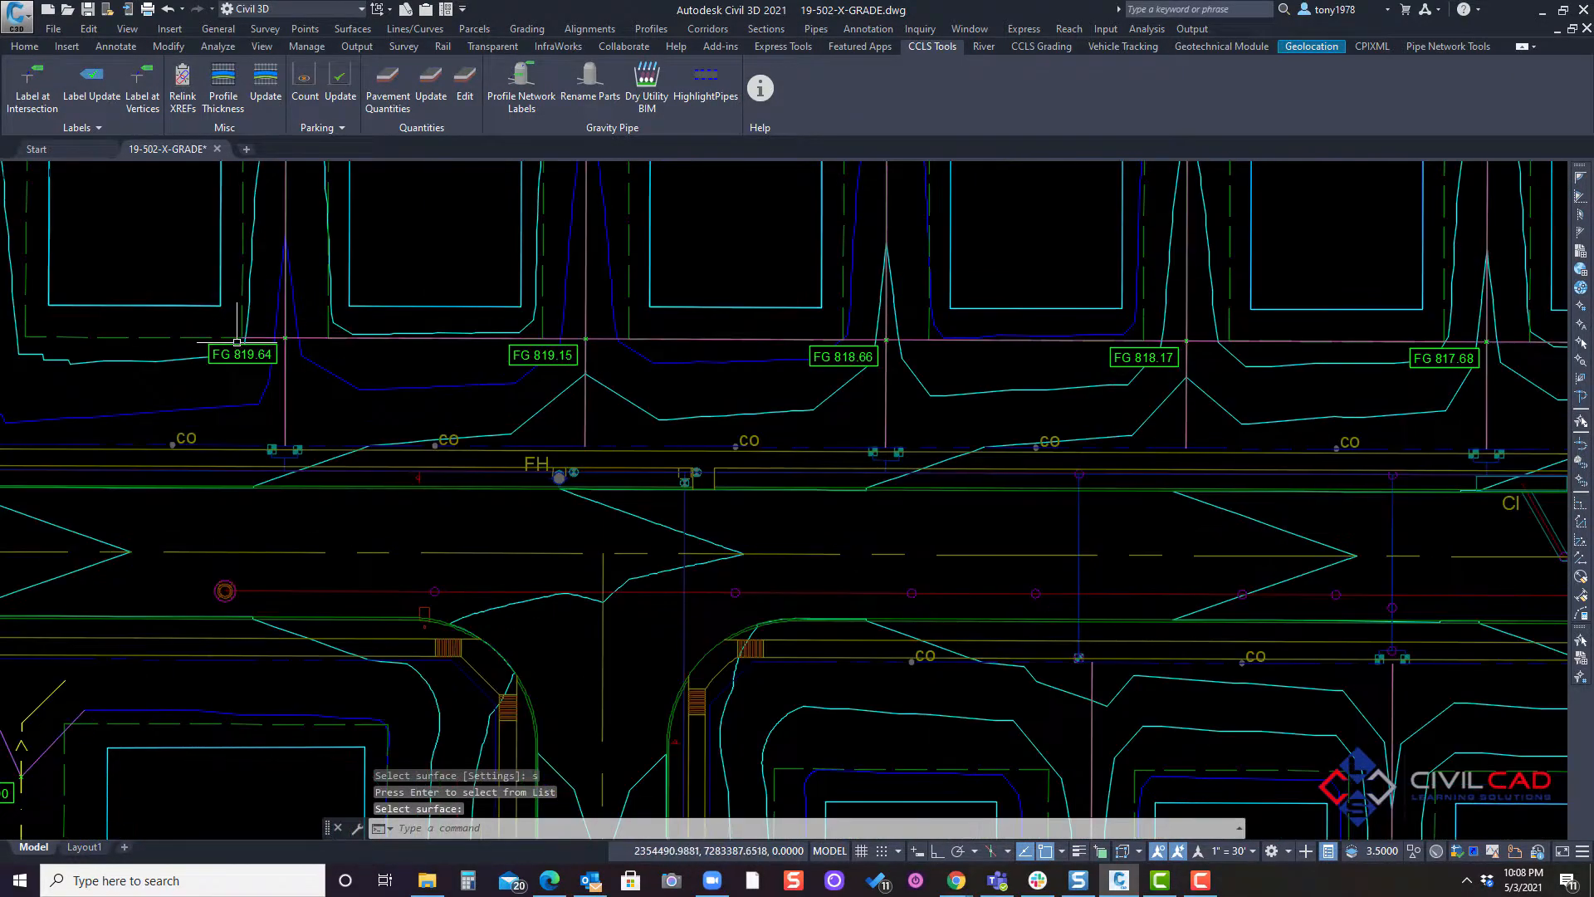
{"action": "scroll", "coordinate": [310, 431], "scroll_direction": "down", "scroll_amount": 2}
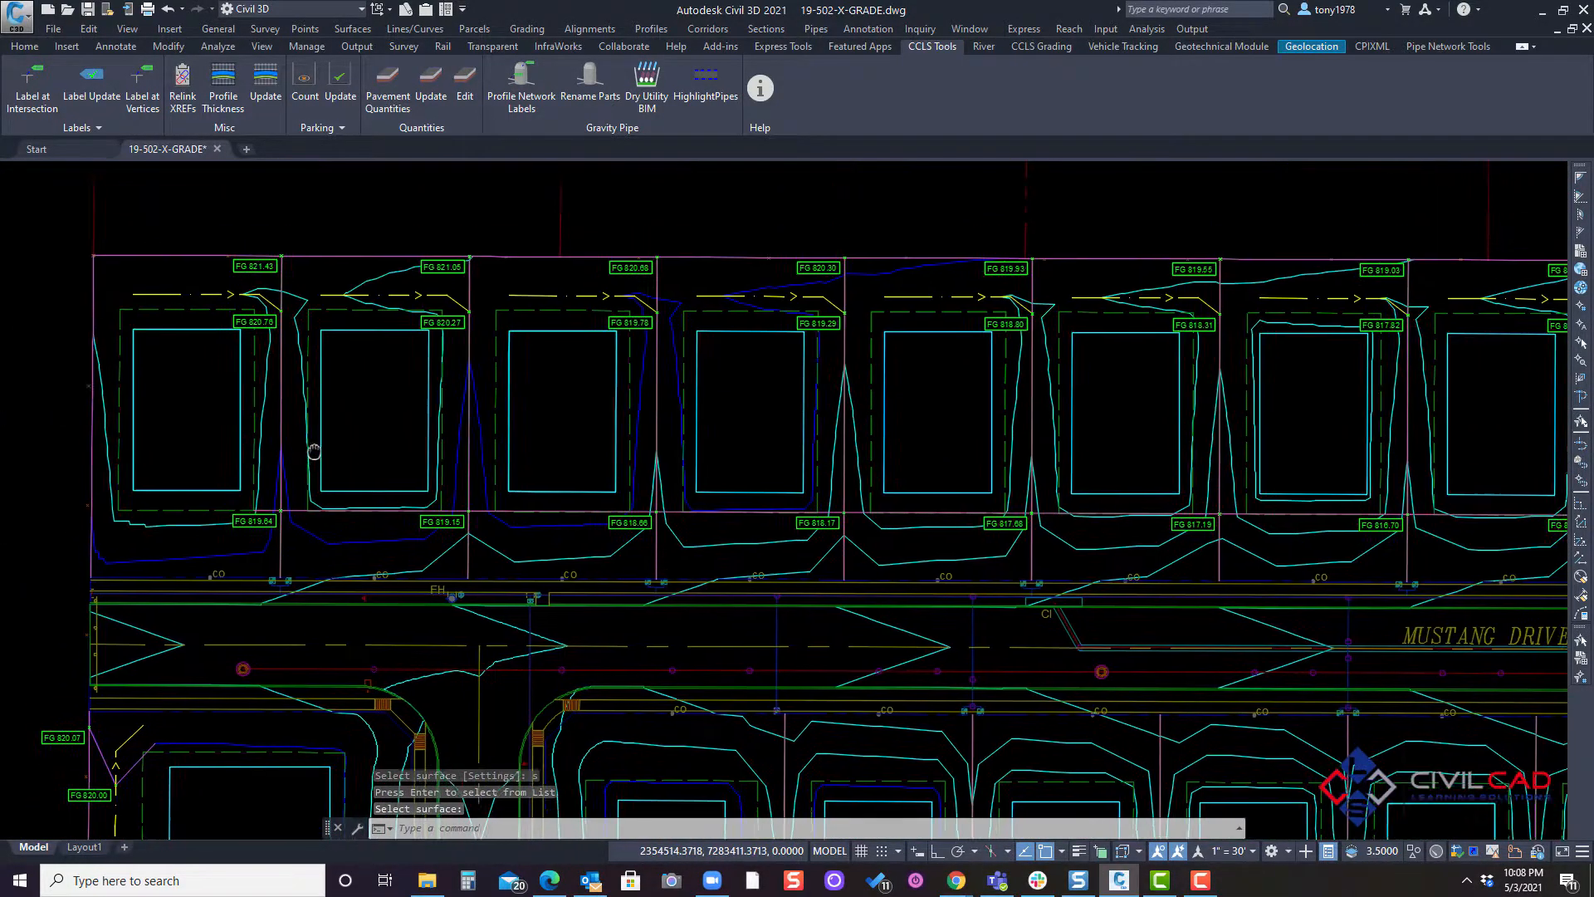
{"action": "scroll", "coordinate": [286, 349], "scroll_direction": "up", "scroll_amount": 3}
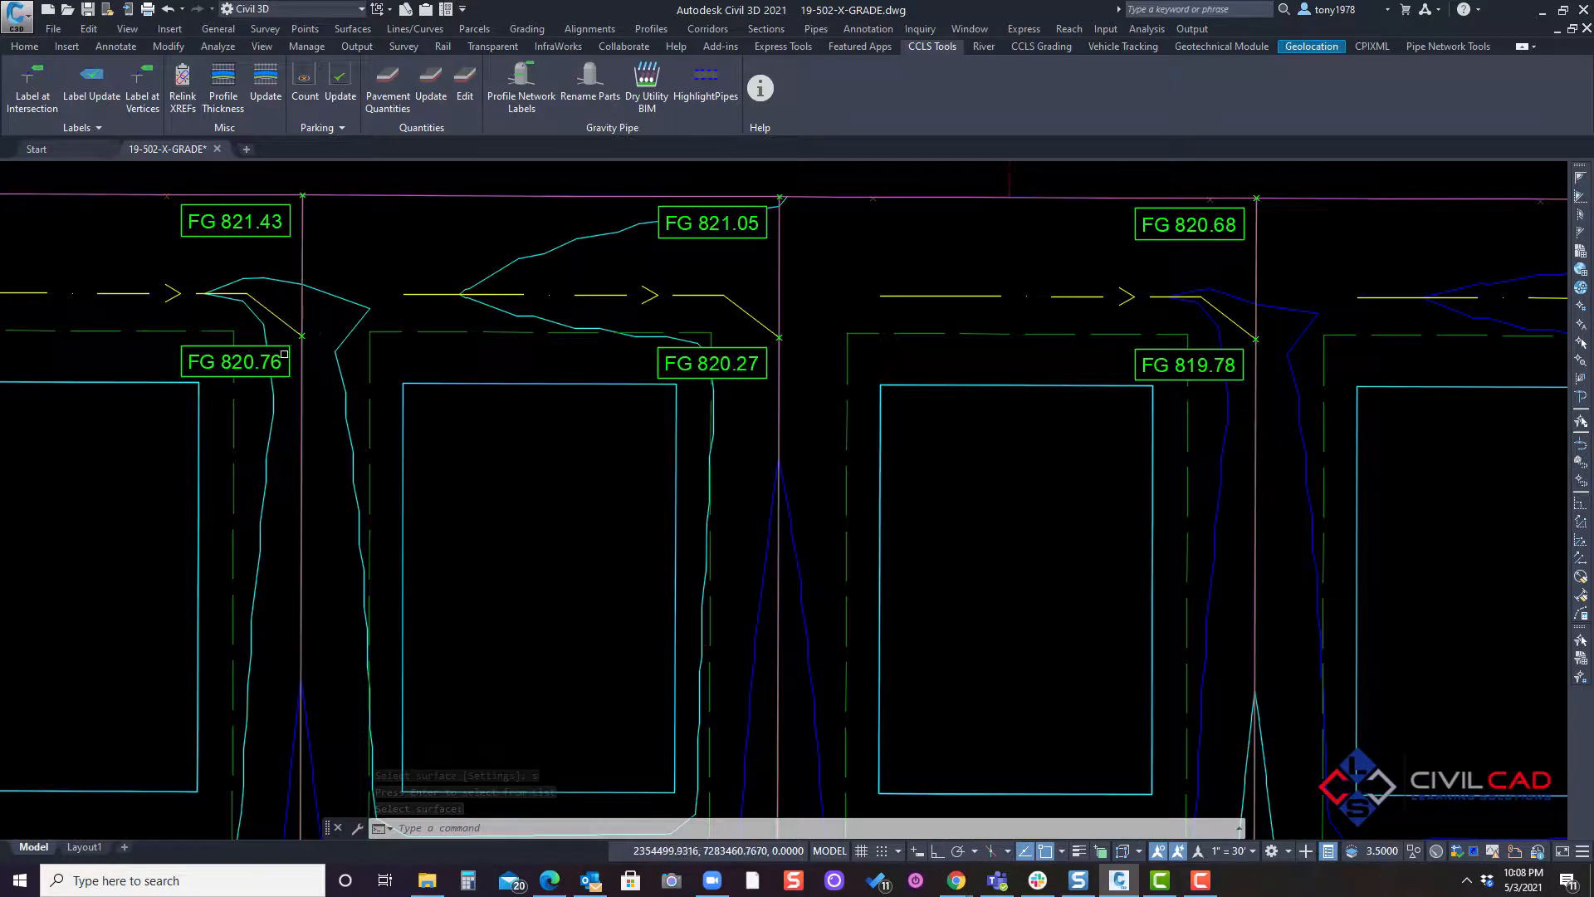
{"action": "left_click", "coordinate": [286, 348]}
{"action": "left_click", "coordinate": [301, 323]}
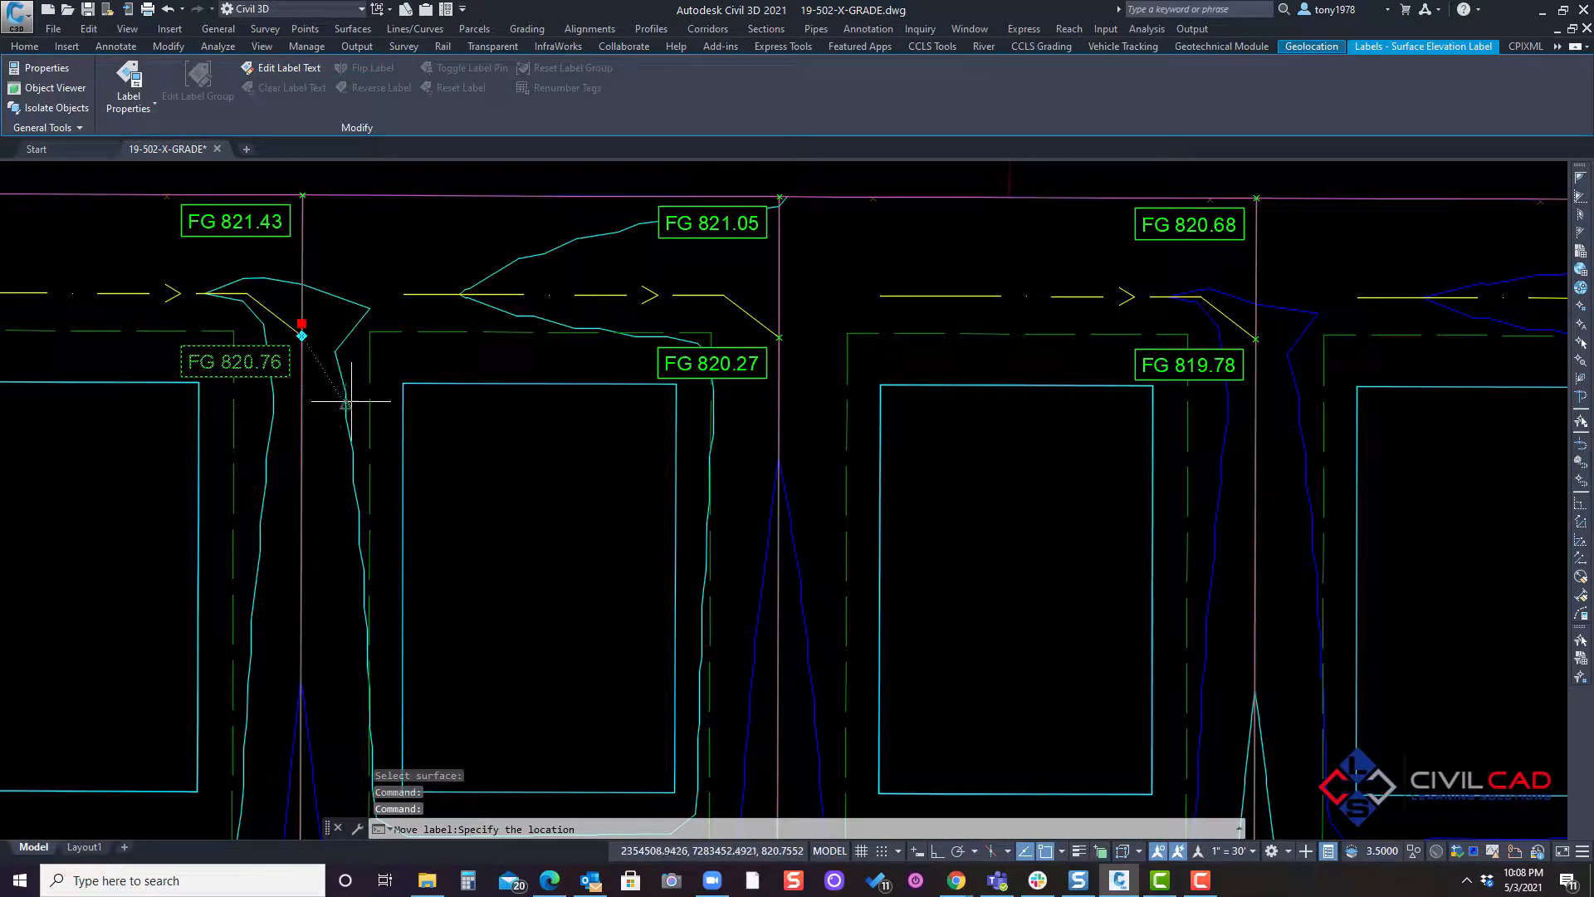
{"action": "key", "text": "Escape"}
- Examine the finish grade labels at the intersections along the northern and eastern lots
{"action": "scroll", "coordinate": [357, 366], "scroll_direction": "down", "scroll_amount": 3}
{"action": "middle_click_drag", "start_coordinate": [432, 356], "coordinate": [337, 352]}
{"action": "middle_click_drag", "start_coordinate": [856, 420], "coordinate": [581, 371]}
{"action": "middle_click_drag", "start_coordinate": [766, 296], "coordinate": [596, 353]}
{"action": "scroll", "coordinate": [772, 290], "scroll_direction": "down", "scroll_amount": 3}
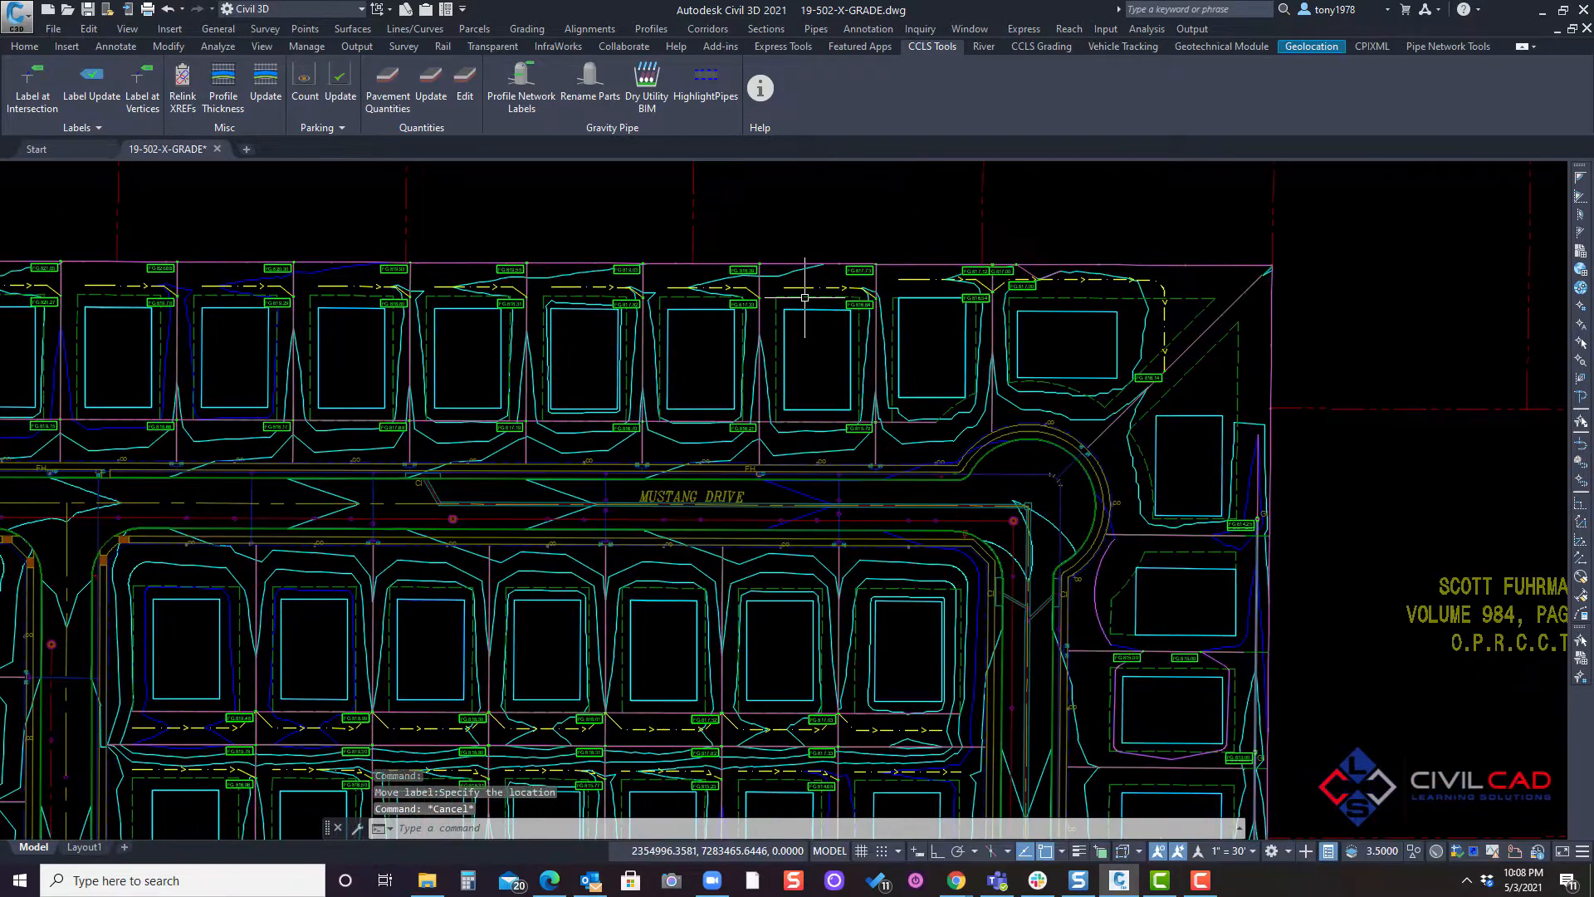
{"action": "middle_click_drag", "start_coordinate": [1265, 656], "coordinate": [782, 382]}
{"action": "scroll", "coordinate": [782, 382], "scroll_direction": "up", "scroll_amount": 5}
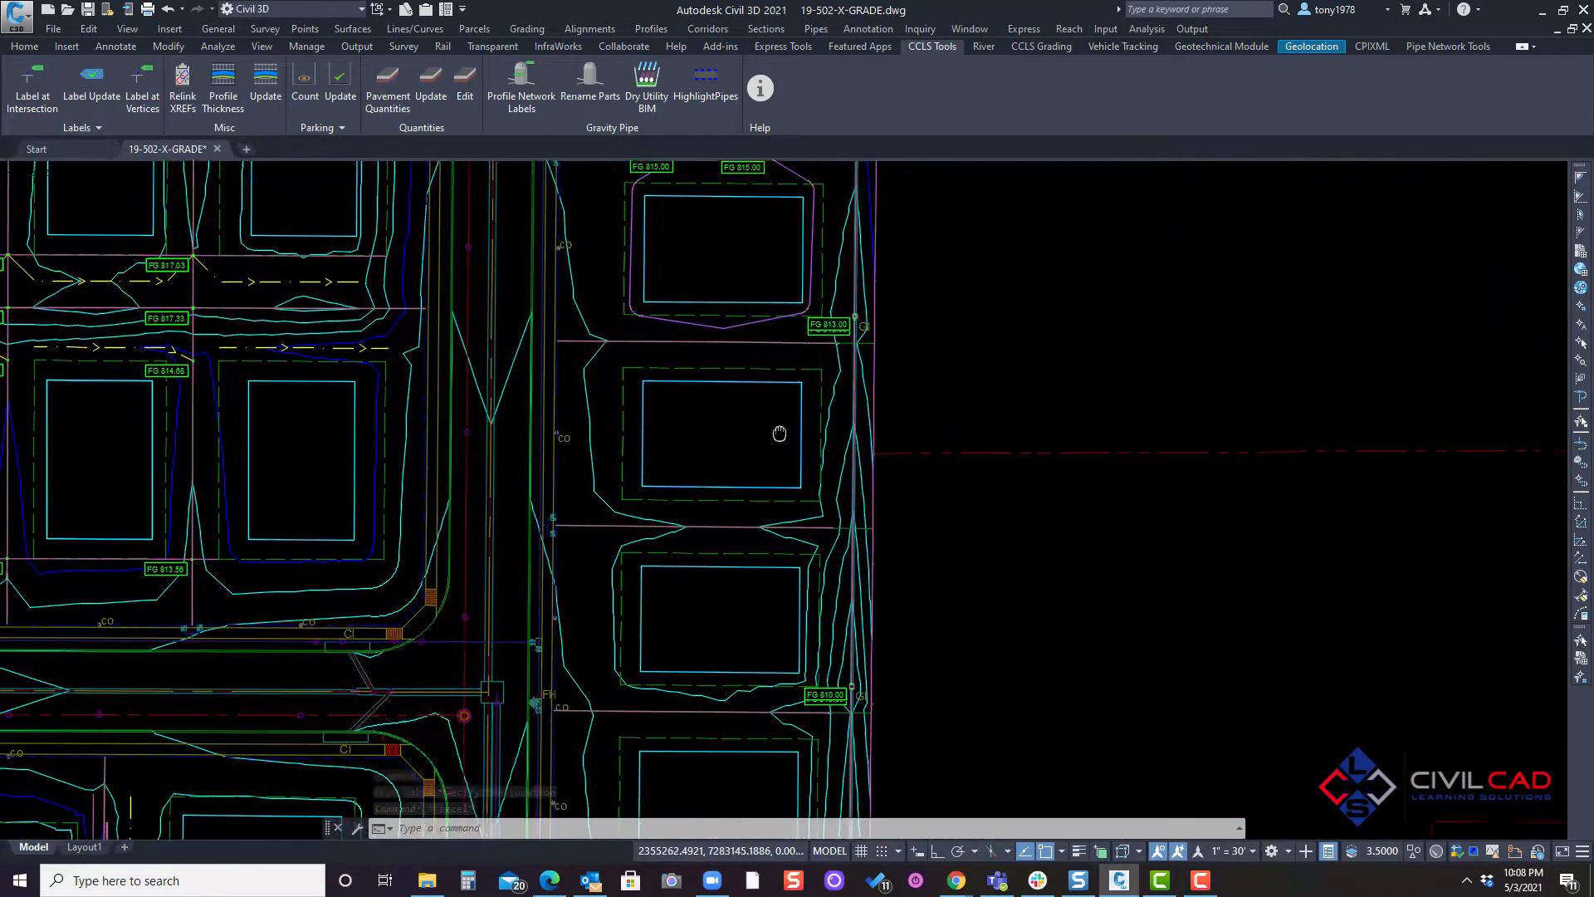
{"action": "left_click", "coordinate": [780, 370]}
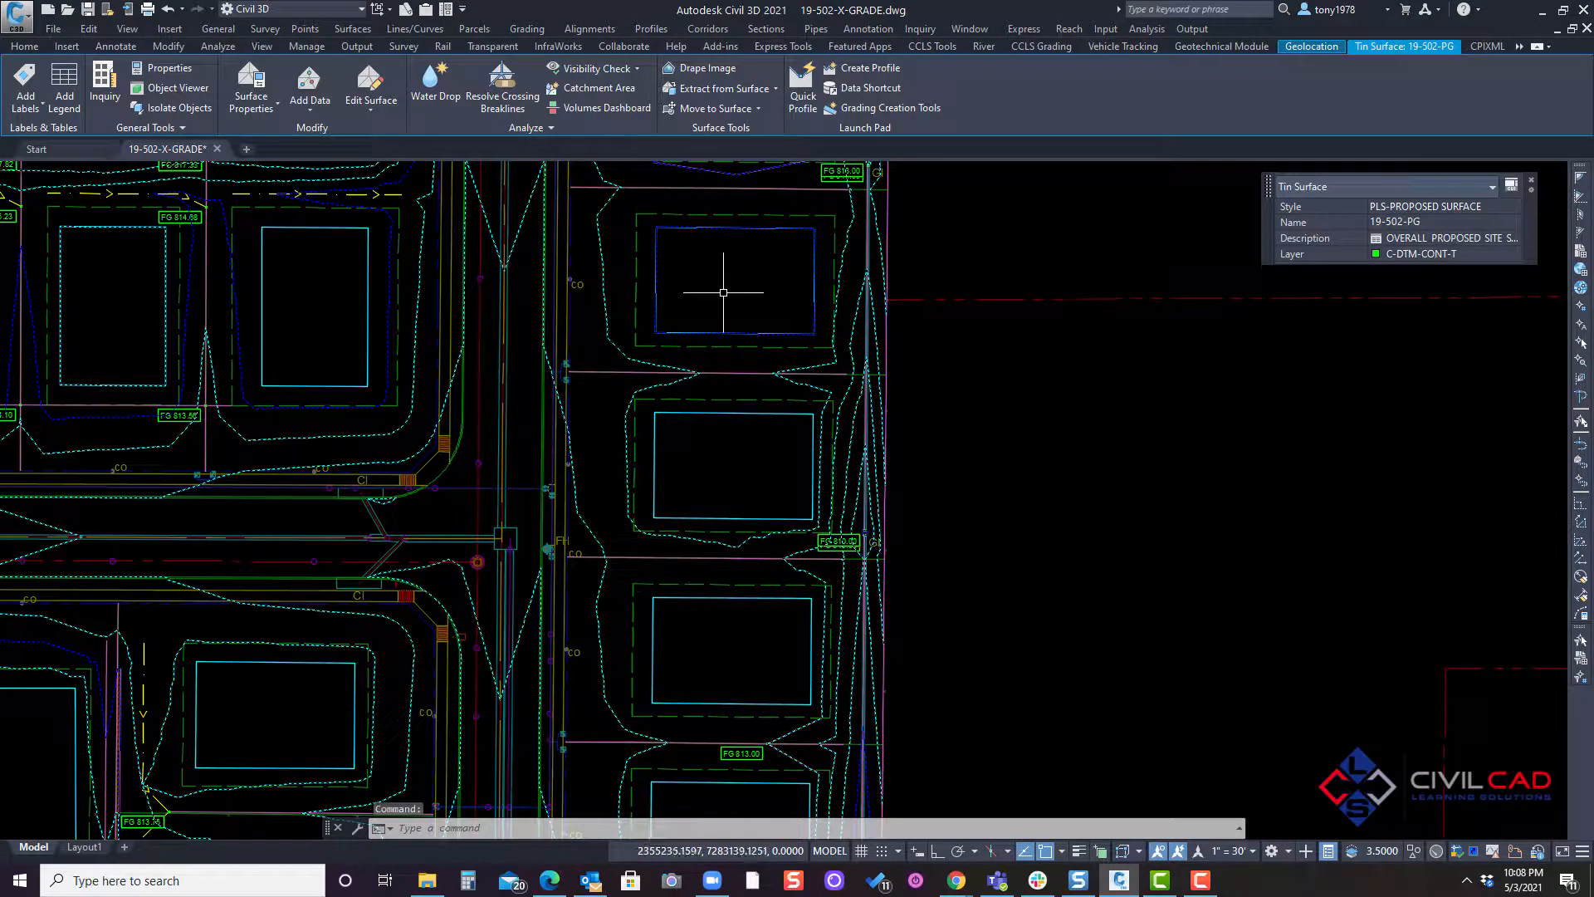
{"action": "key", "text": "Escape"}
{"action": "key", "text": "Escape"}
{"action": "scroll", "coordinate": [729, 286], "scroll_direction": "down", "scroll_amount": 3}
{"action": "middle_click_drag", "start_coordinate": [603, 360], "coordinate": [780, 370]}
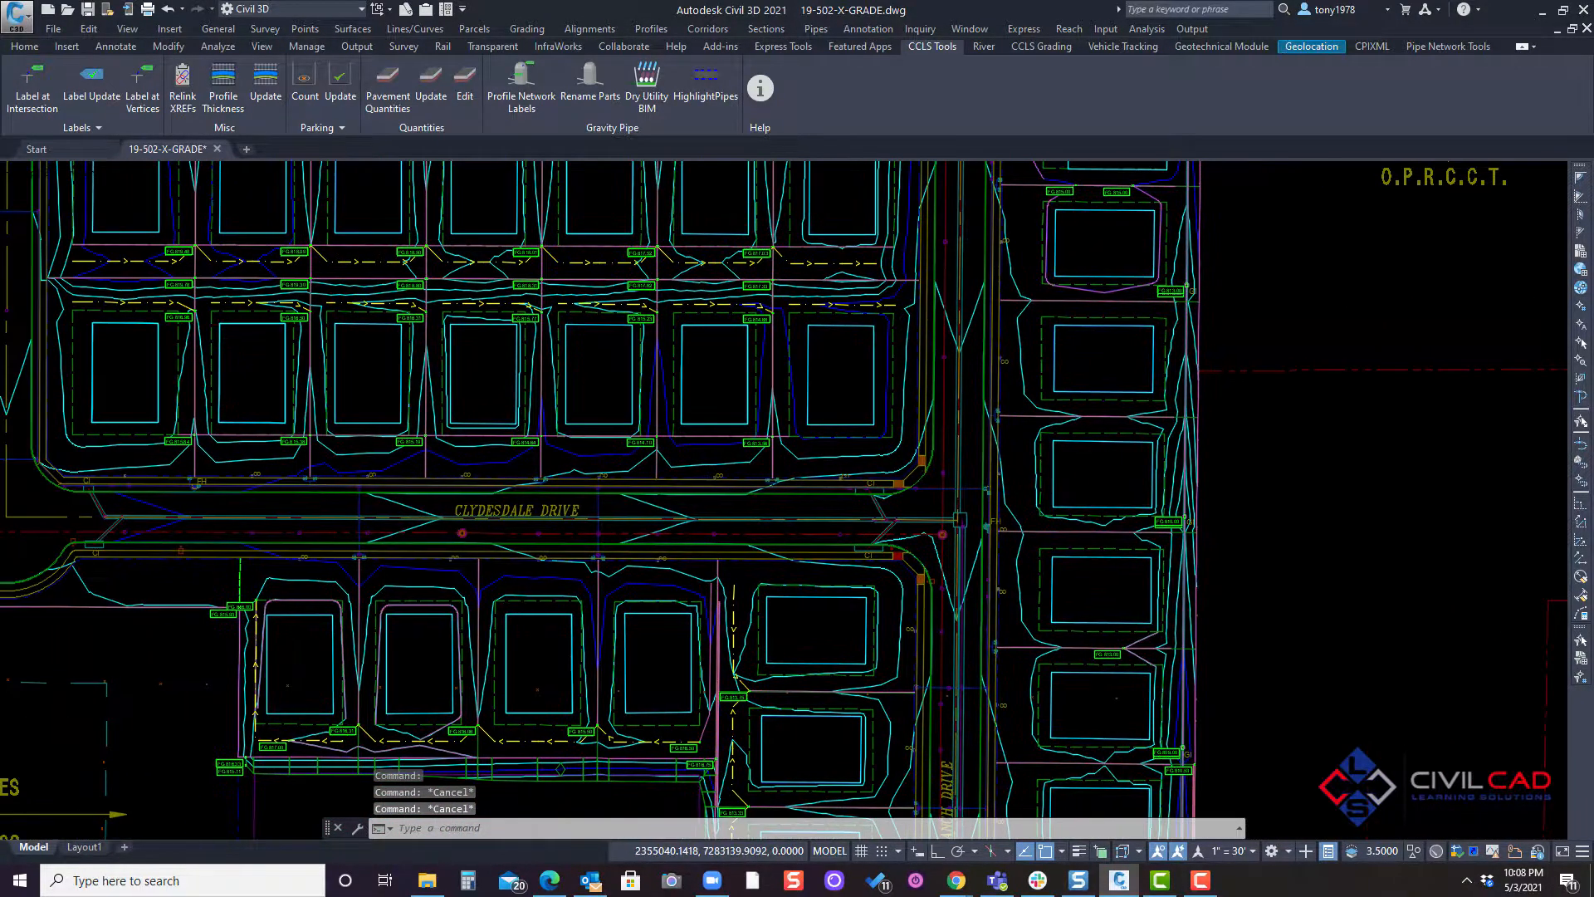
- Examine the intersection labels around the middle block, the western lots and the row north of Mustang Drive
{"action": "mouse_move", "coordinate": [779, 368]}
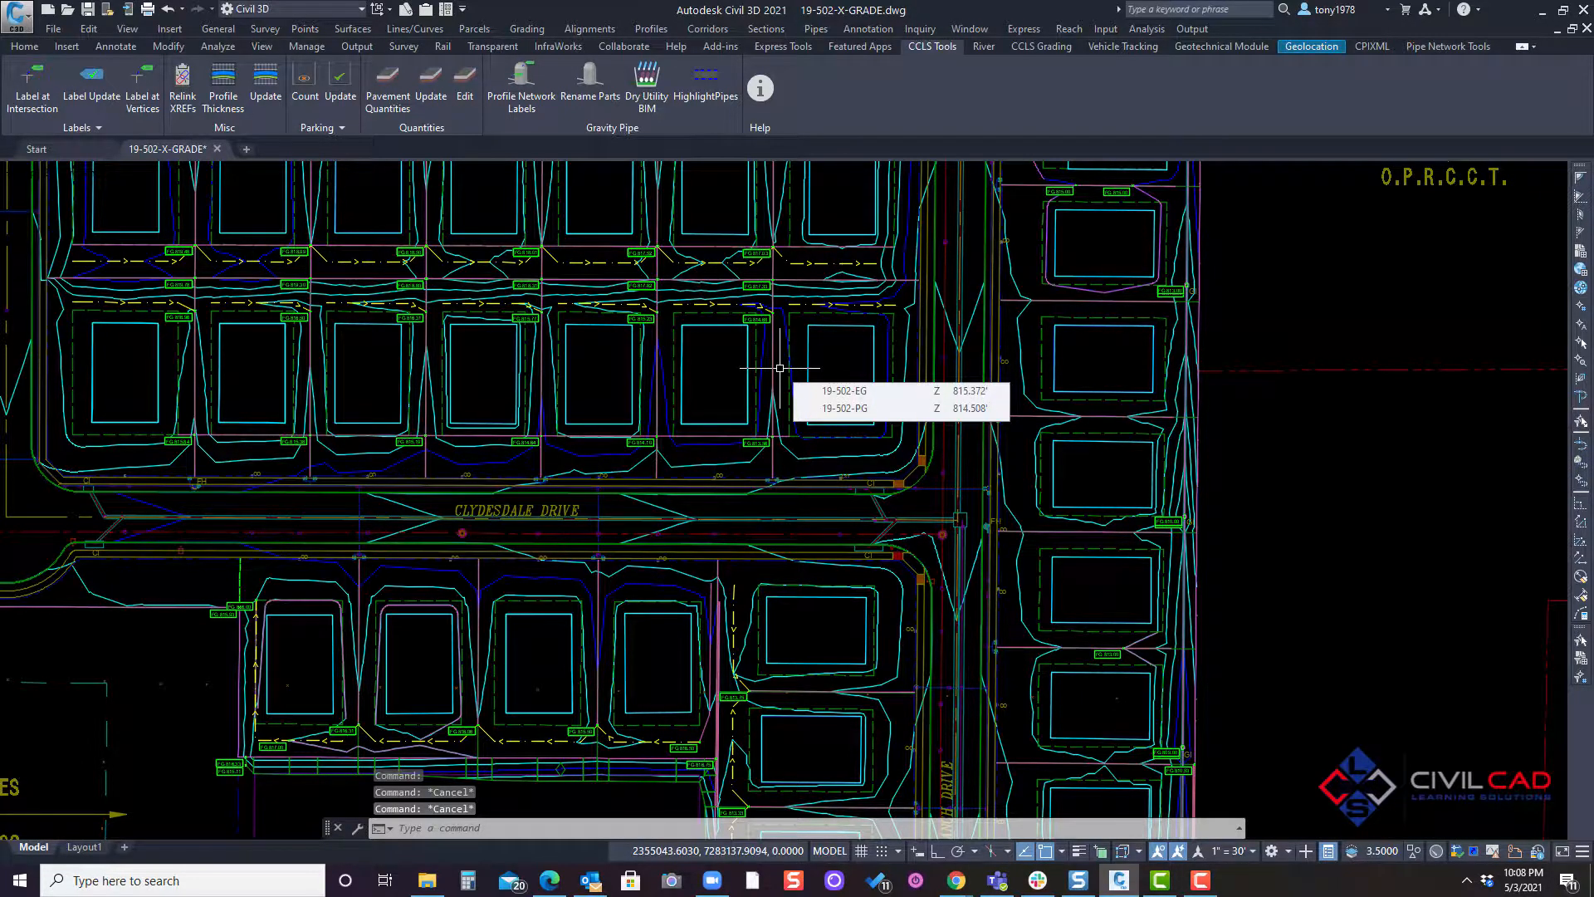
{"action": "middle_click_drag", "start_coordinate": [563, 317], "coordinate": [795, 458]}
{"action": "middle_click_drag", "start_coordinate": [310, 372], "coordinate": [560, 376]}
{"action": "scroll", "coordinate": [577, 397], "scroll_direction": "down", "scroll_amount": 4}
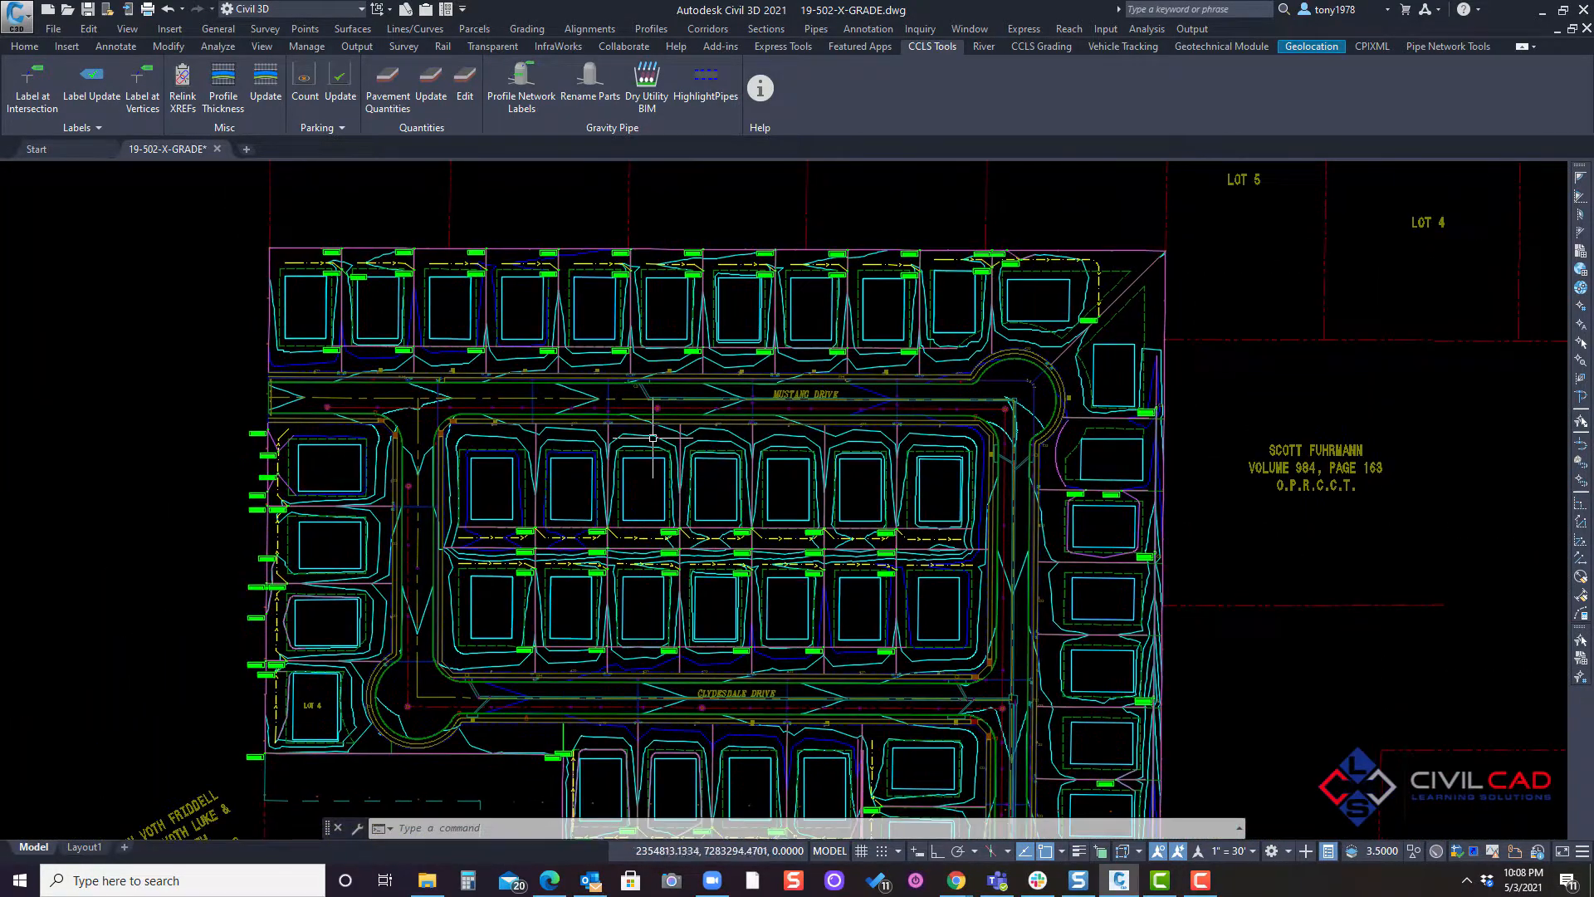
{"action": "scroll", "coordinate": [653, 437], "scroll_direction": "down", "scroll_amount": 1}
{"action": "key", "text": "Escape"}
{"action": "key", "text": "Escape"}
{"action": "scroll", "coordinate": [513, 411], "scroll_direction": "up", "scroll_amount": 7}
{"action": "left_click", "coordinate": [514, 411]}
{"action": "key", "text": "Escape"}
{"action": "scroll", "coordinate": [508, 372], "scroll_direction": "down", "scroll_amount": 5}
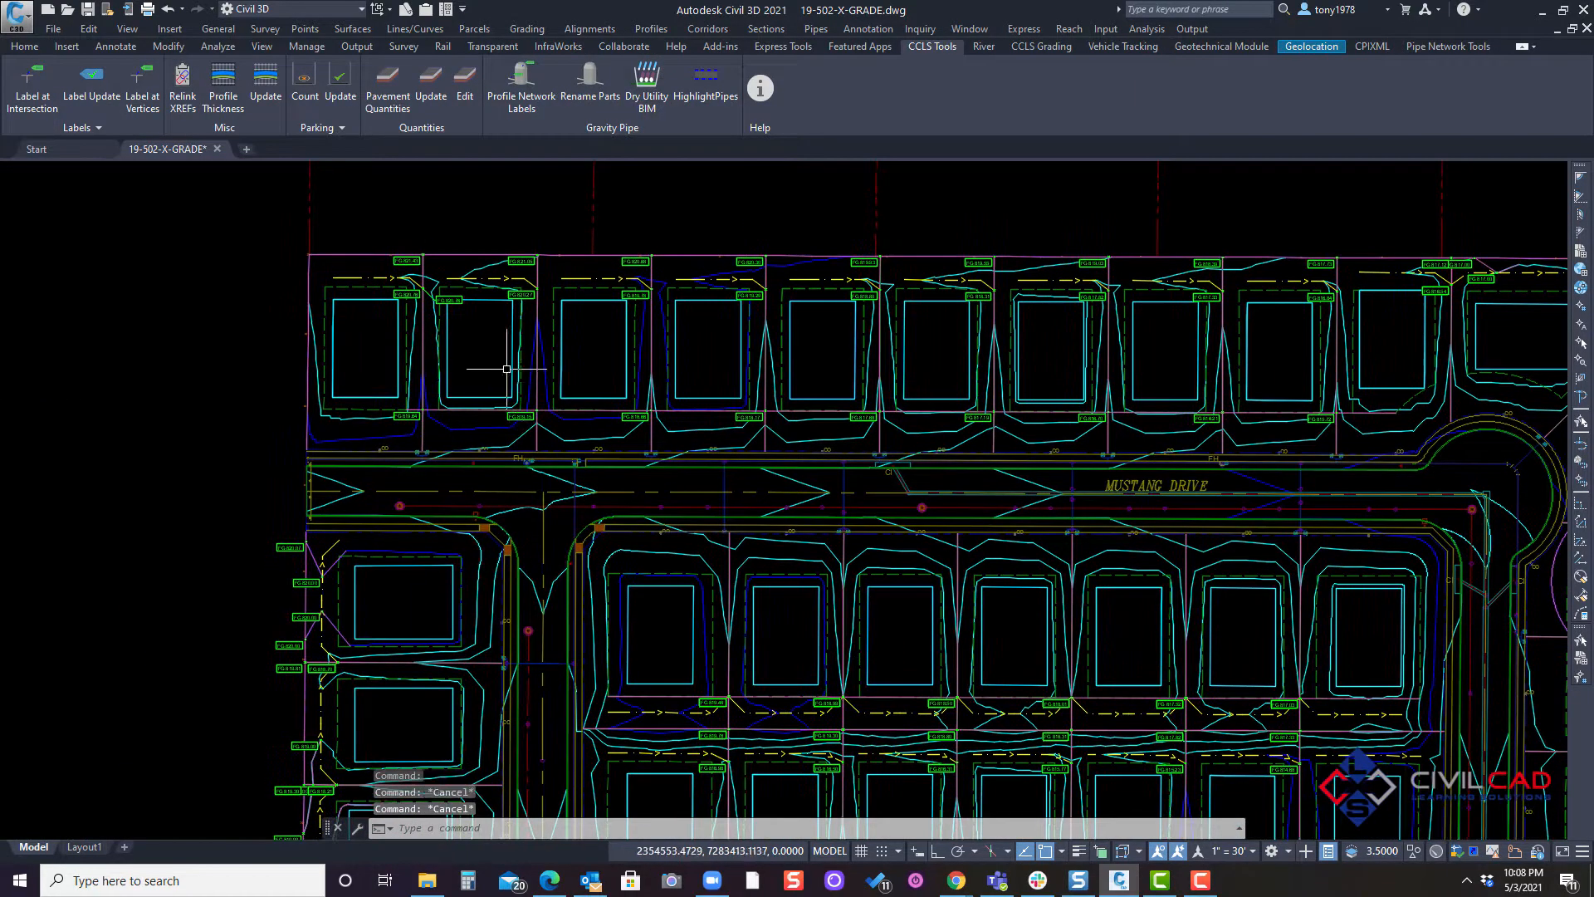
- Select one intersection elevation label, extend the selection to all similar labels and delete them
{"action": "left_click", "coordinate": [512, 295]}
{"action": "right_click", "coordinate": [493, 288]}
{"action": "left_click", "coordinate": [552, 657]}
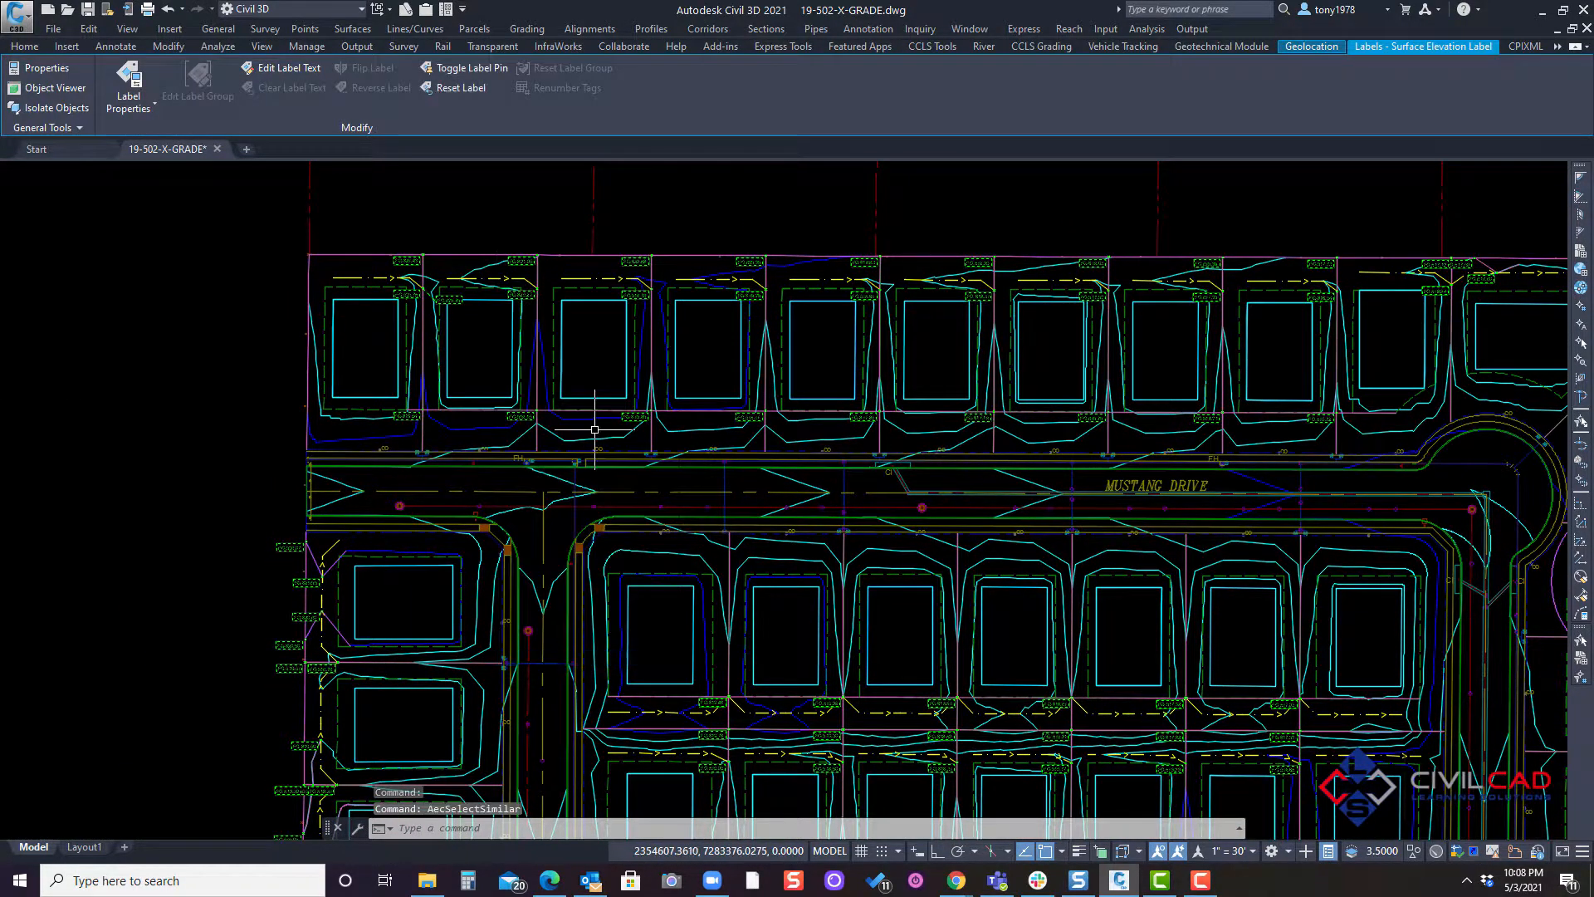
{"action": "key", "text": "Delete"}
{"action": "scroll", "coordinate": [934, 498], "scroll_direction": "down", "scroll_amount": 2}
{"action": "key", "text": "Escape"}
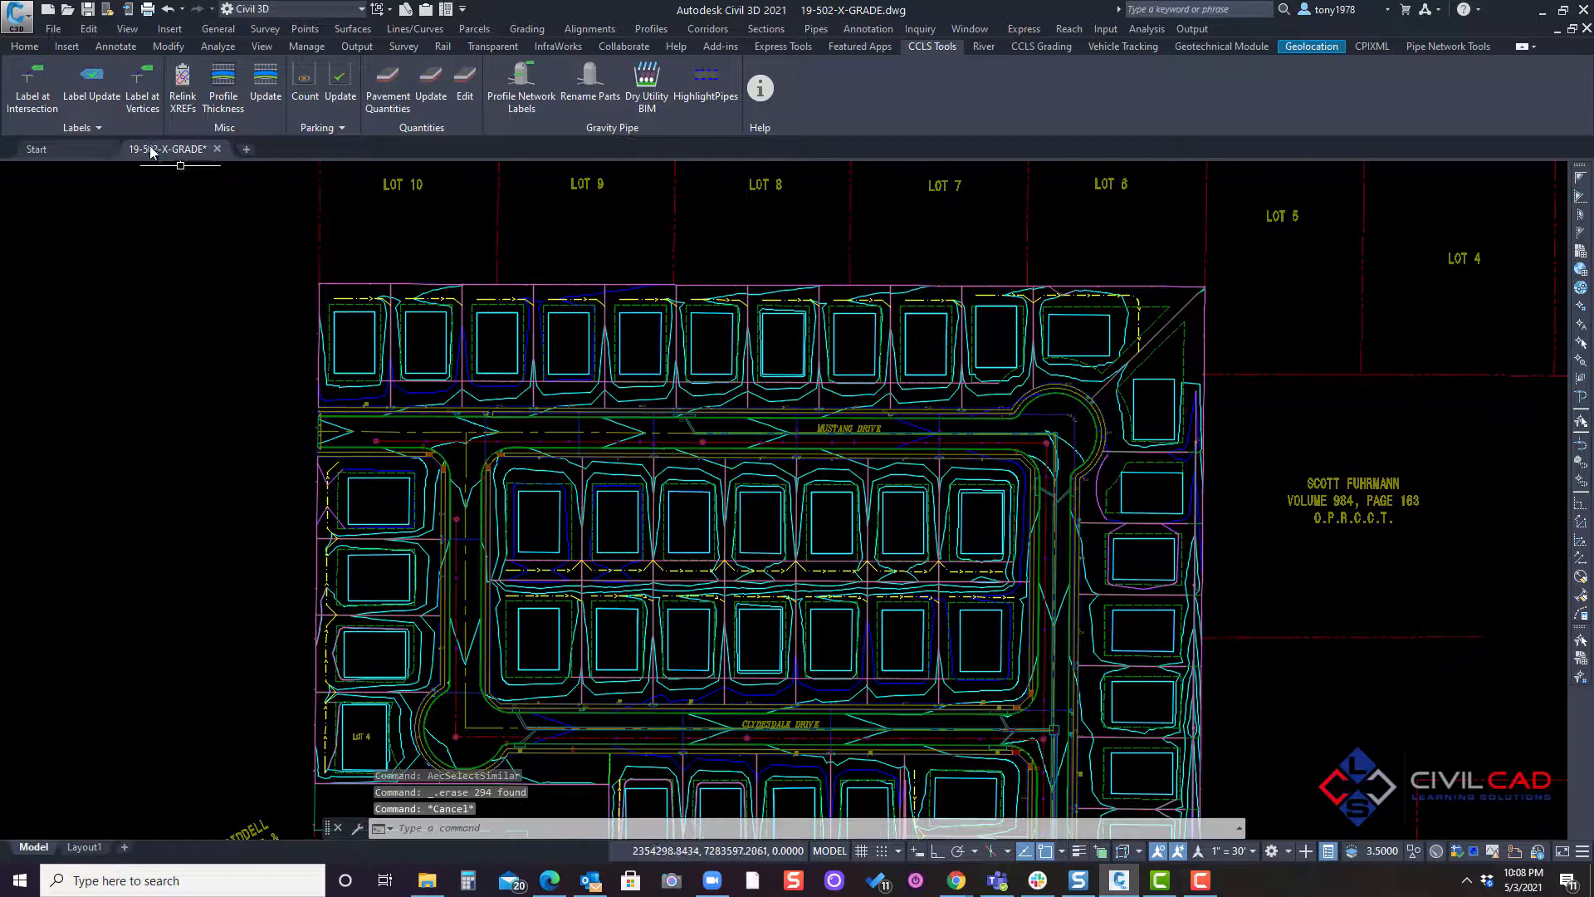
- Start labeling at vertices and select the lot and pad linework around Mustang Drive and Clydesdale Drive with a crossing window
{"action": "left_click", "coordinate": [137, 83]}
{"action": "scroll", "coordinate": [582, 332], "scroll_direction": "down", "scroll_amount": 3}
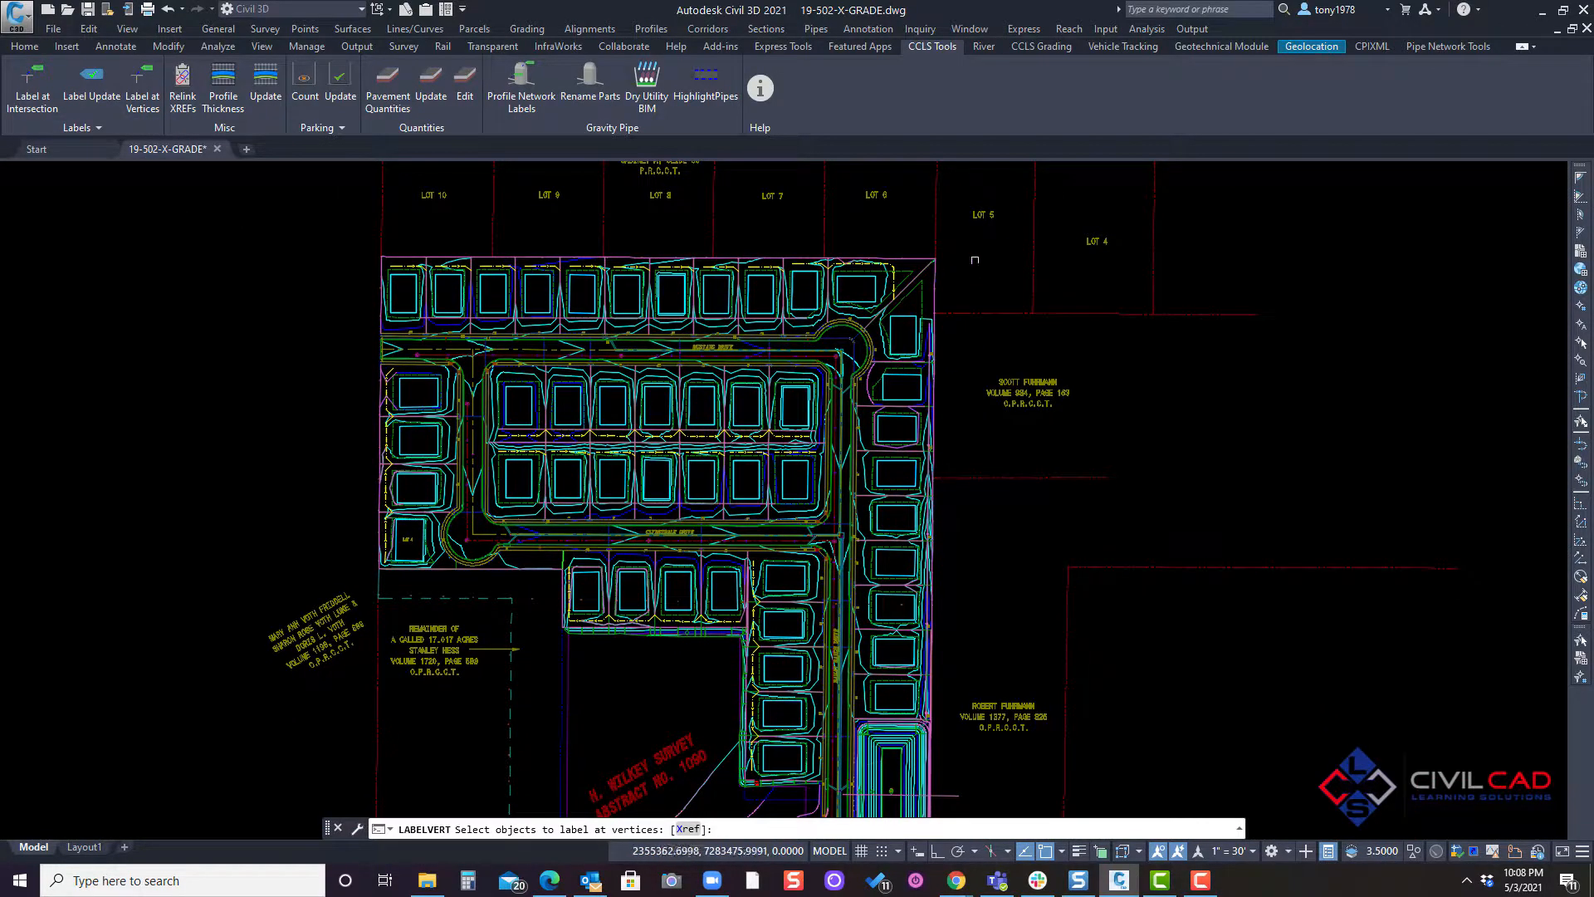
{"action": "left_click", "coordinate": [981, 241]}
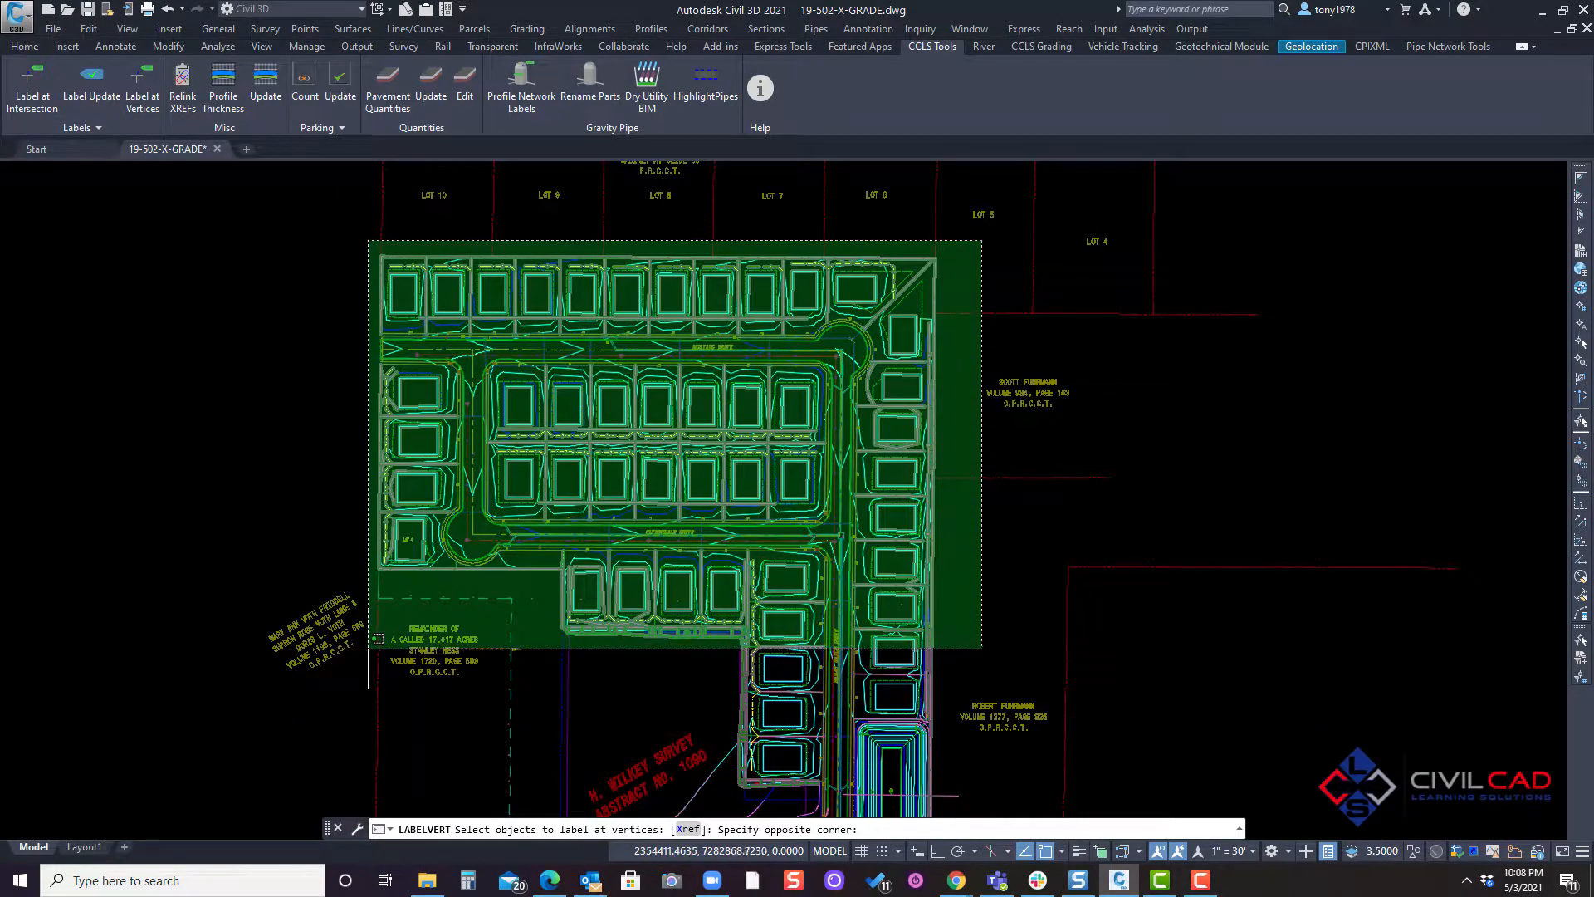
{"action": "left_click", "coordinate": [367, 694]}
{"action": "right_click", "coordinate": [464, 366]}
{"action": "left_click", "coordinate": [535, 365]}
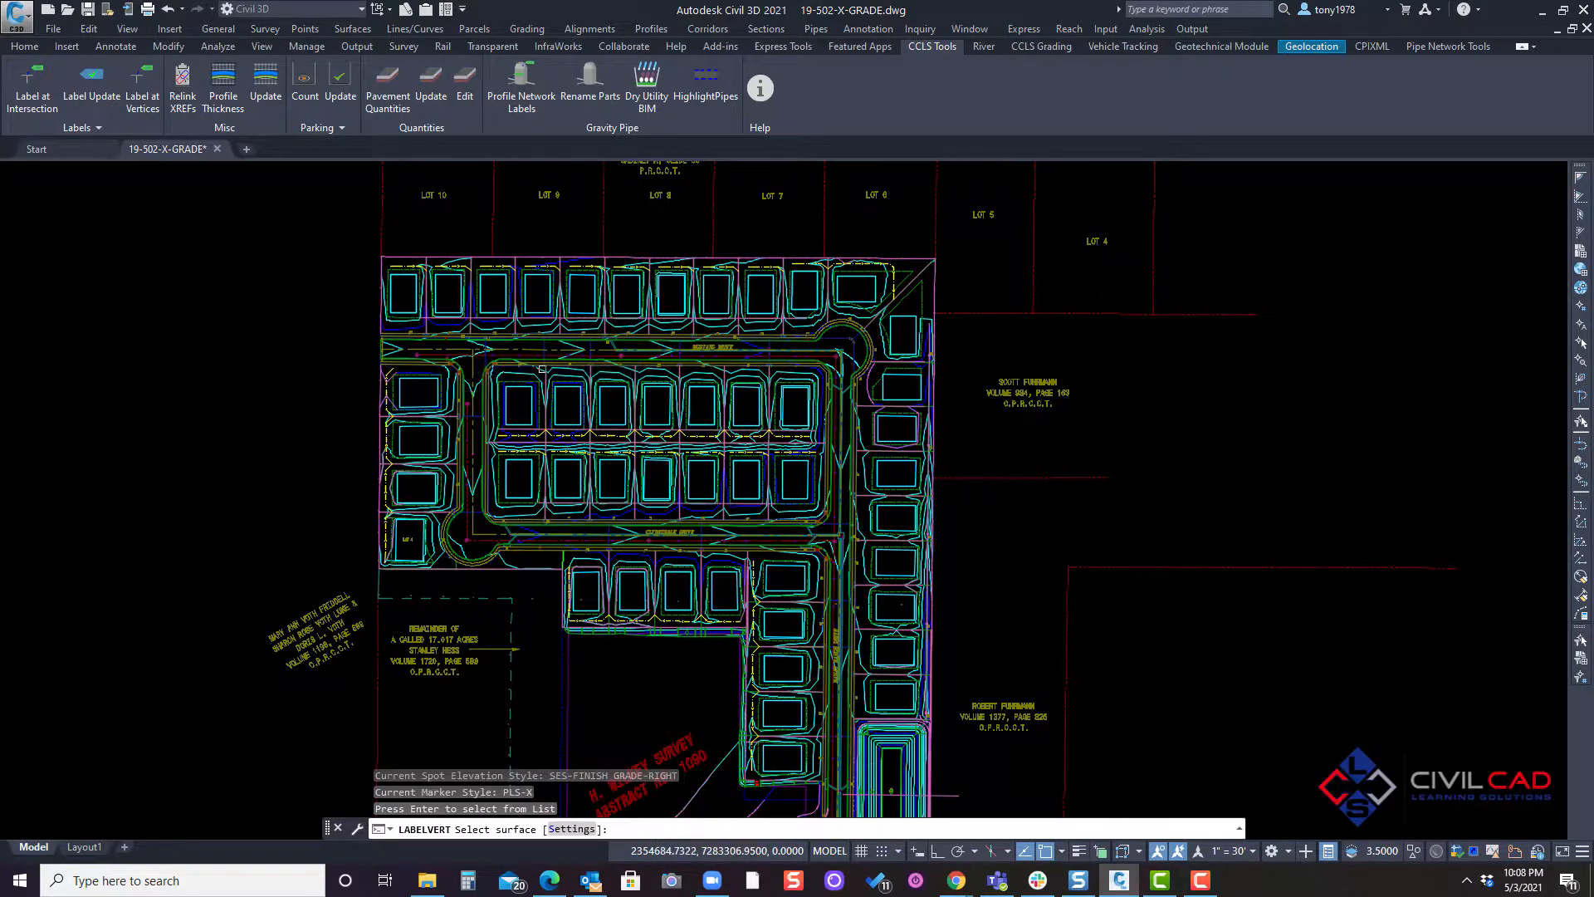
- Choose the SES-FINISH GRADE-RIGHT spot elevation style and a marker style, and pick the grading surface to label all selected vertices
{"action": "type", "text": "s"}
{"action": "key", "text": "Return"}
{"action": "left_click", "coordinate": [425, 284]}
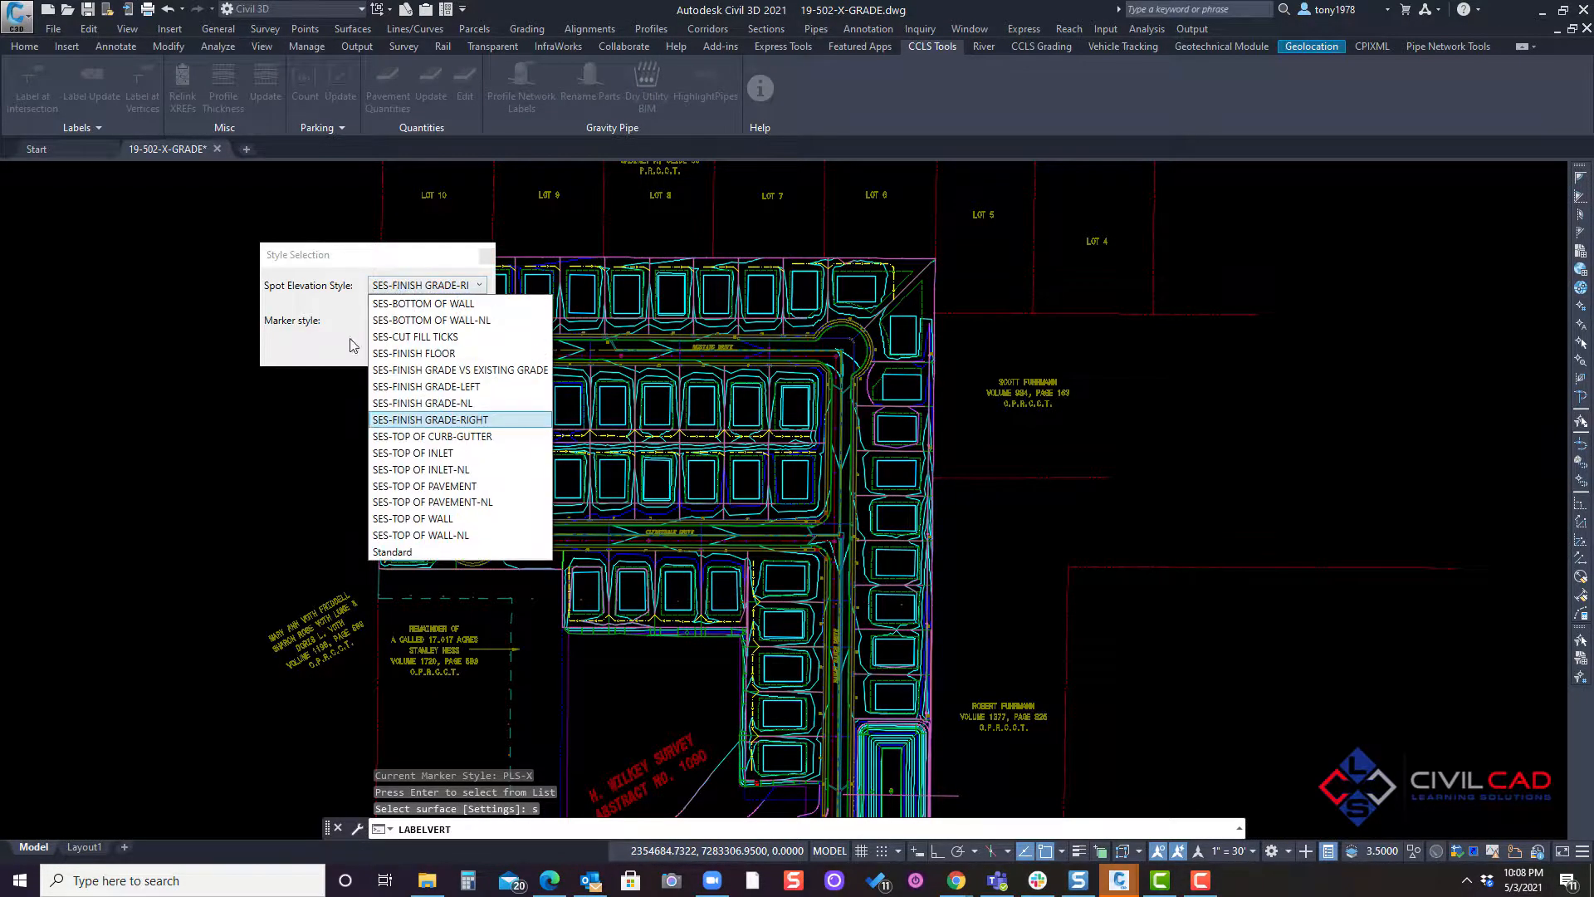
{"action": "left_click", "coordinate": [483, 419]}
{"action": "left_click", "coordinate": [410, 323]}
{"action": "left_click", "coordinate": [397, 402]}
{"action": "key", "text": "Return"}
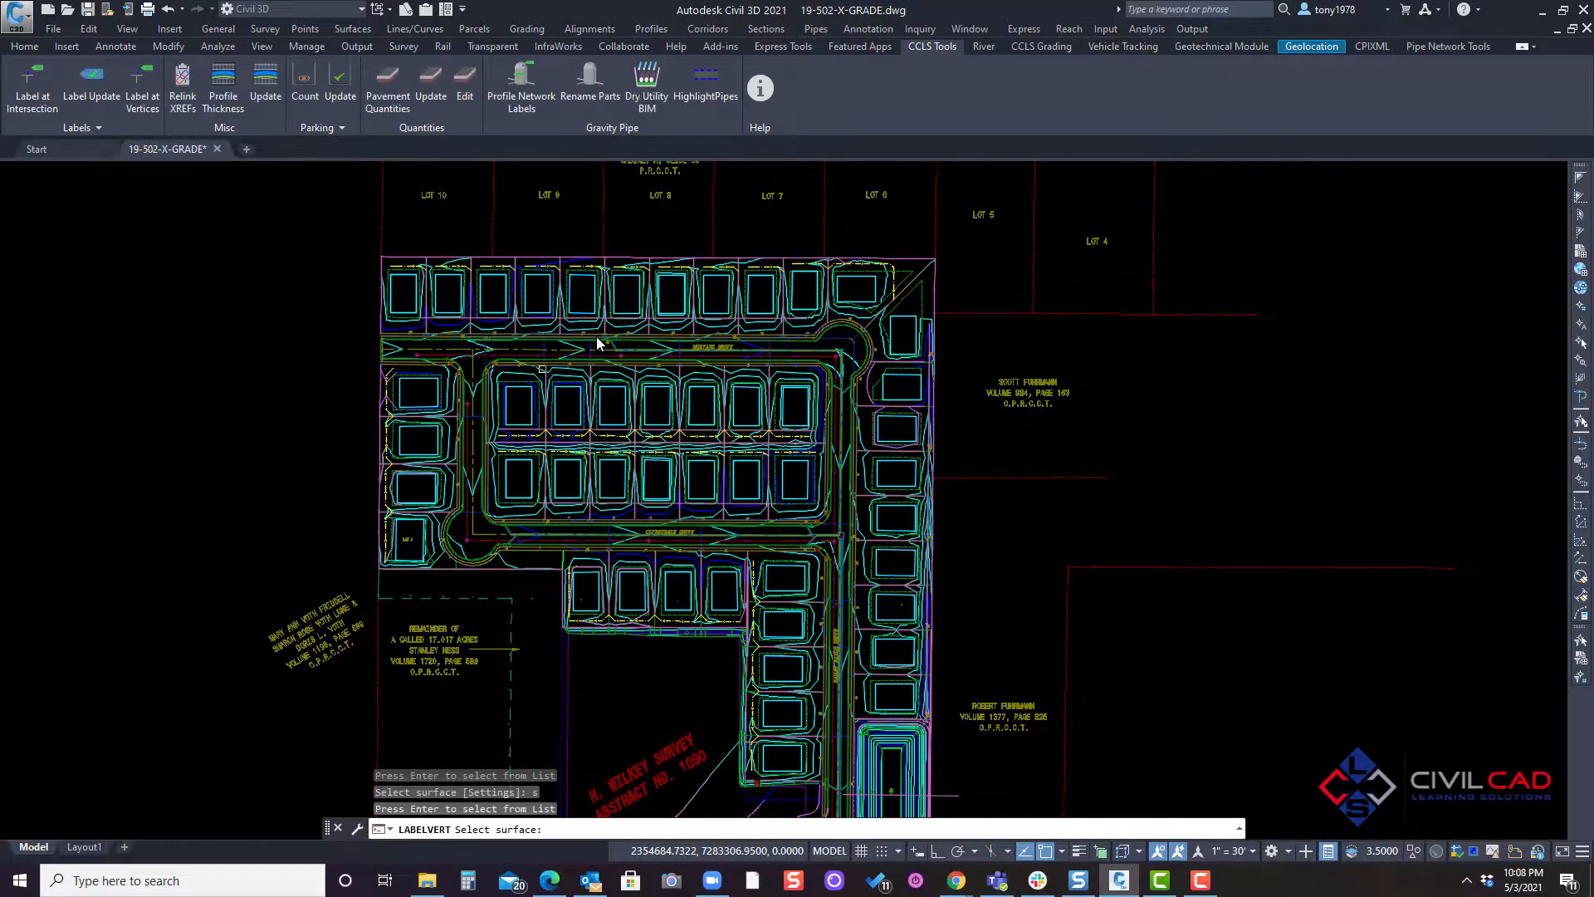
{"action": "scroll", "coordinate": [565, 328], "scroll_direction": "up", "scroll_amount": 2}
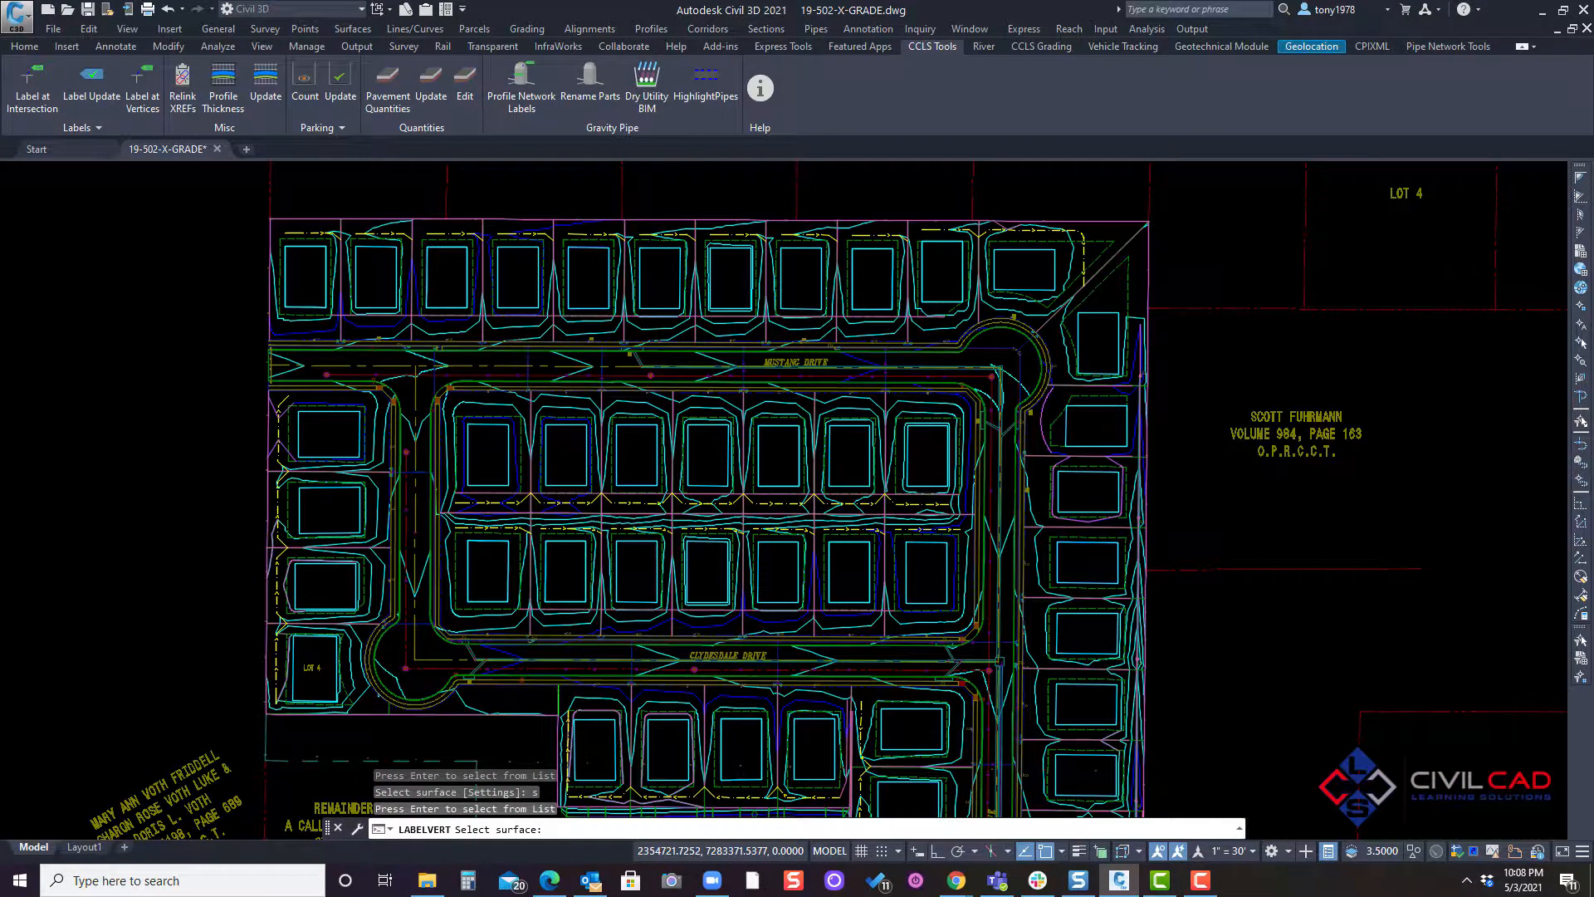
{"action": "left_click", "coordinate": [548, 326]}
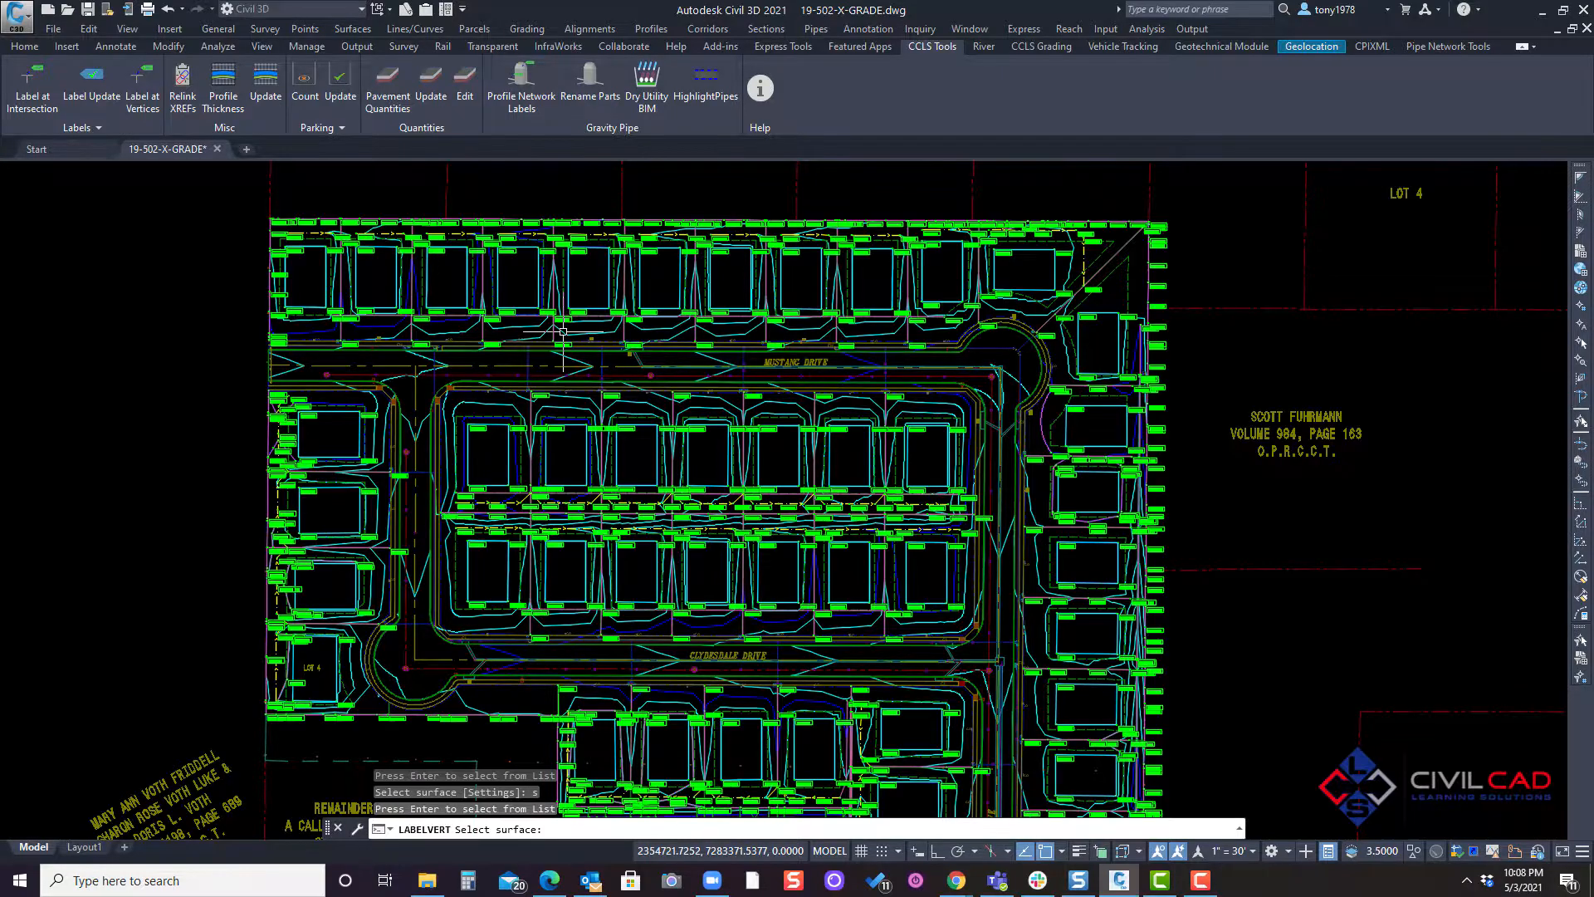
- Move the FG 820.42 label at the rear of the second pad north of Mustang Drive up and away from its vertex
{"action": "scroll", "coordinate": [389, 234], "scroll_direction": "up", "scroll_amount": 5}
{"action": "mouse_move", "coordinate": [353, 238]}
{"action": "middle_mouse_down"}
{"action": "mouse_move", "coordinate": [489, 276]}
{"action": "mouse_move", "coordinate": [541, 309]}
{"action": "middle_mouse_up"}
{"action": "left_click", "coordinate": [543, 312]}
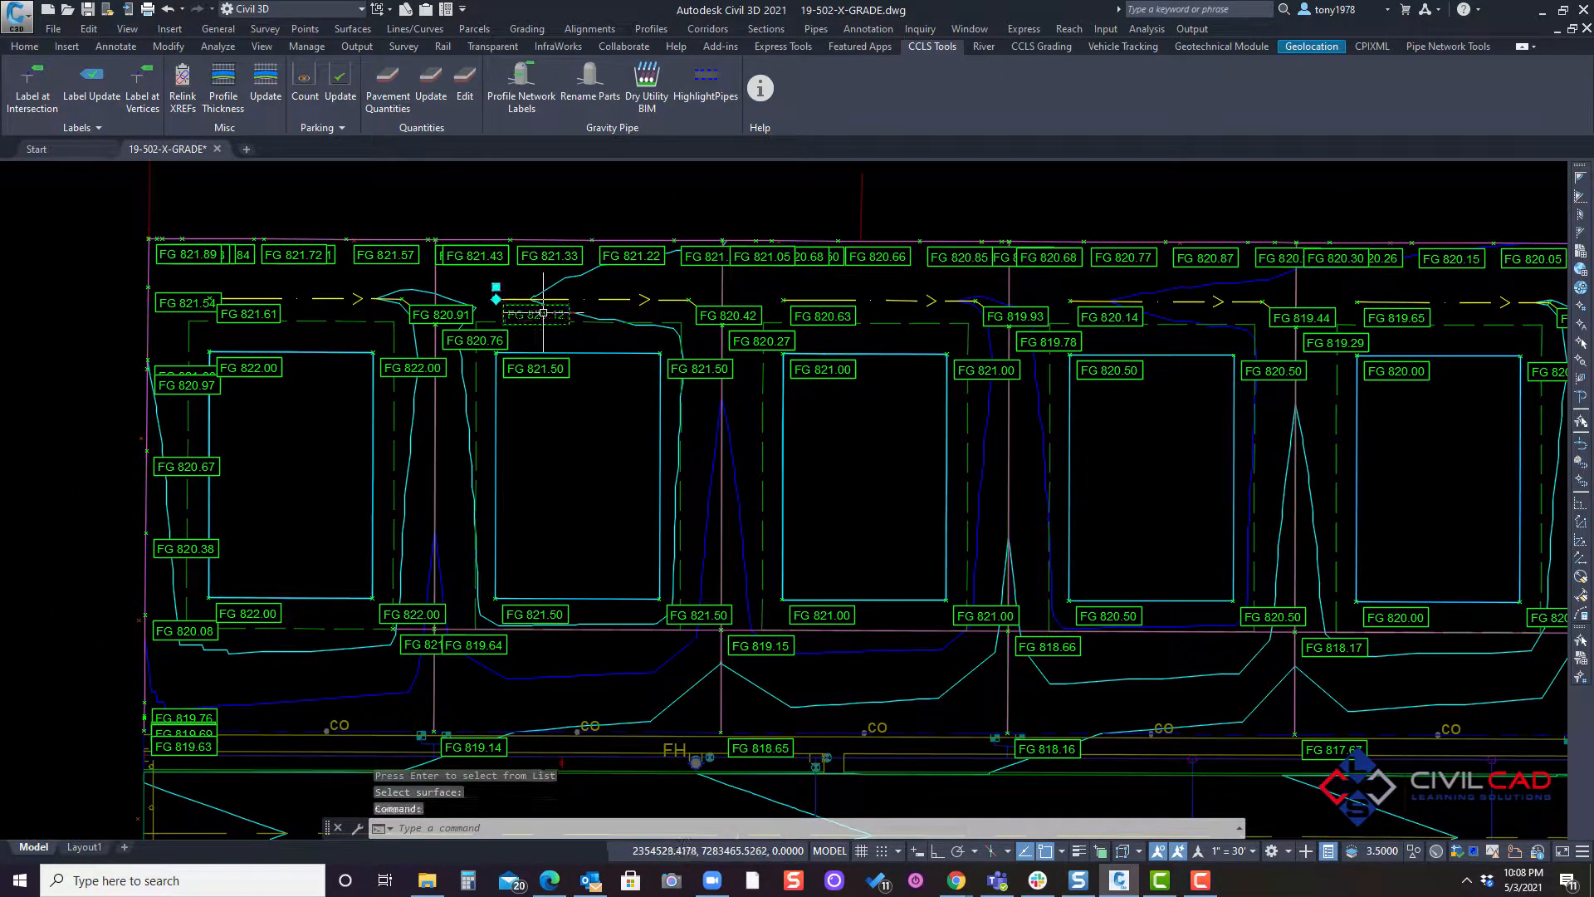
{"action": "scroll", "coordinate": [715, 309], "scroll_direction": "up", "scroll_amount": 2}
{"action": "key", "text": "Escape"}
{"action": "left_click", "coordinate": [735, 320]}
{"action": "left_click", "coordinate": [673, 282]}
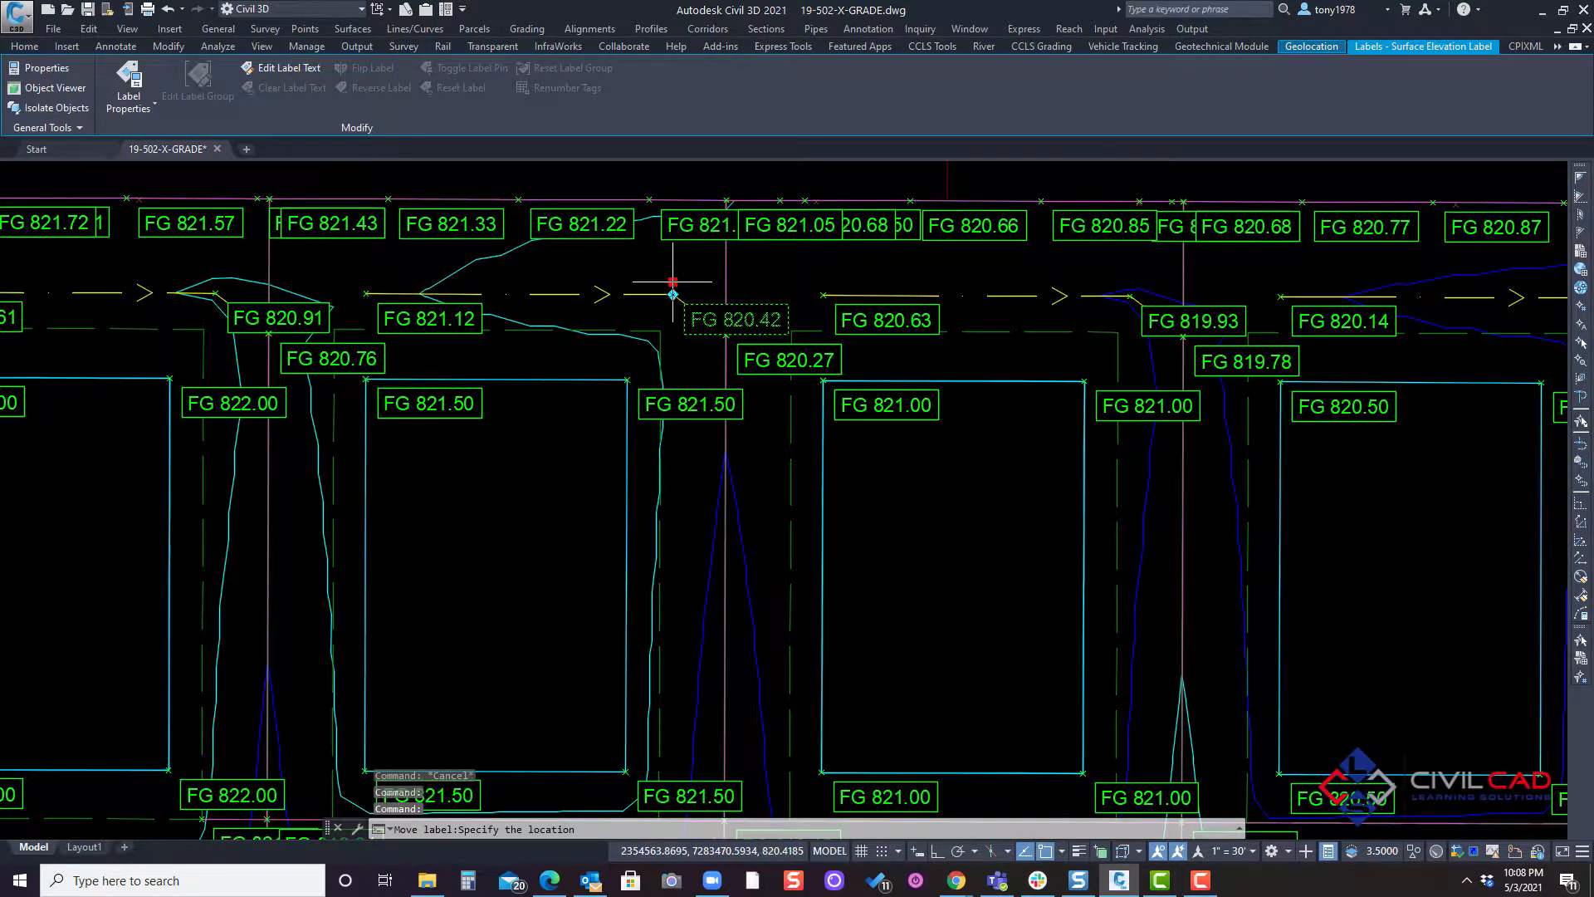
{"action": "scroll", "coordinate": [652, 265], "scroll_direction": "up", "scroll_amount": 2}
{"action": "left_click", "coordinate": [653, 269]}
{"action": "key", "text": "Escape"}
- Move the FG 819.93 label behind the third pad north of Mustang Drive up above the drainage swale line
{"action": "left_click", "coordinate": [983, 340]}
{"action": "mouse_move", "coordinate": [1105, 348]}
{"action": "middle_mouse_down"}
{"action": "mouse_move", "coordinate": [827, 309]}
{"action": "mouse_move", "coordinate": [497, 309]}
{"action": "middle_mouse_up"}
{"action": "key", "text": "Escape"}
{"action": "left_click", "coordinate": [864, 282]}
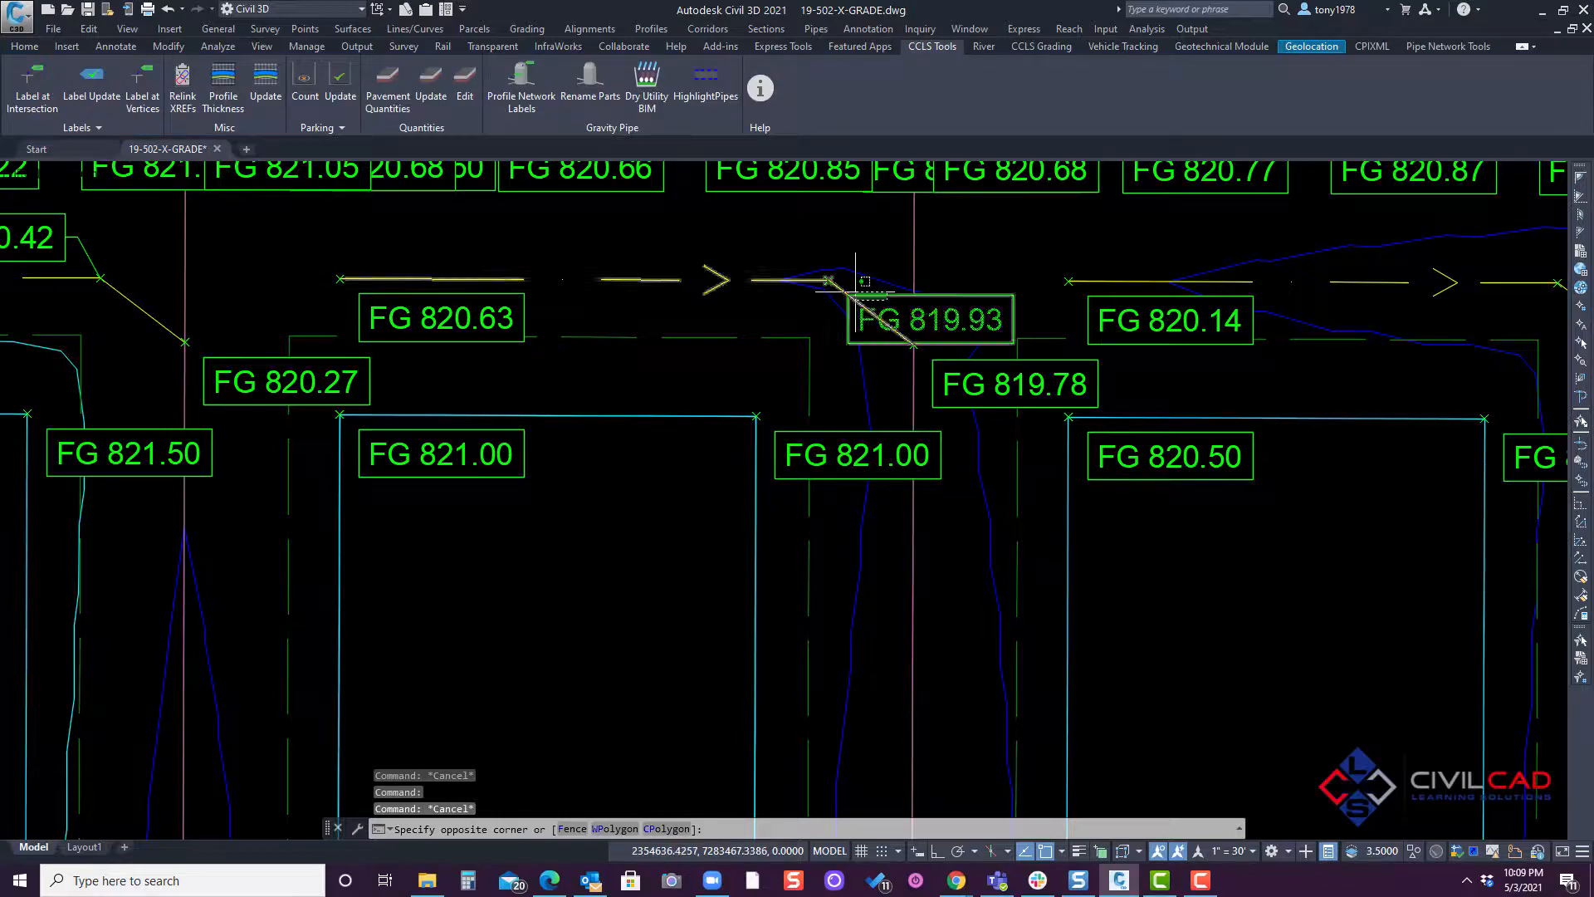
{"action": "left_click", "coordinate": [869, 275]}
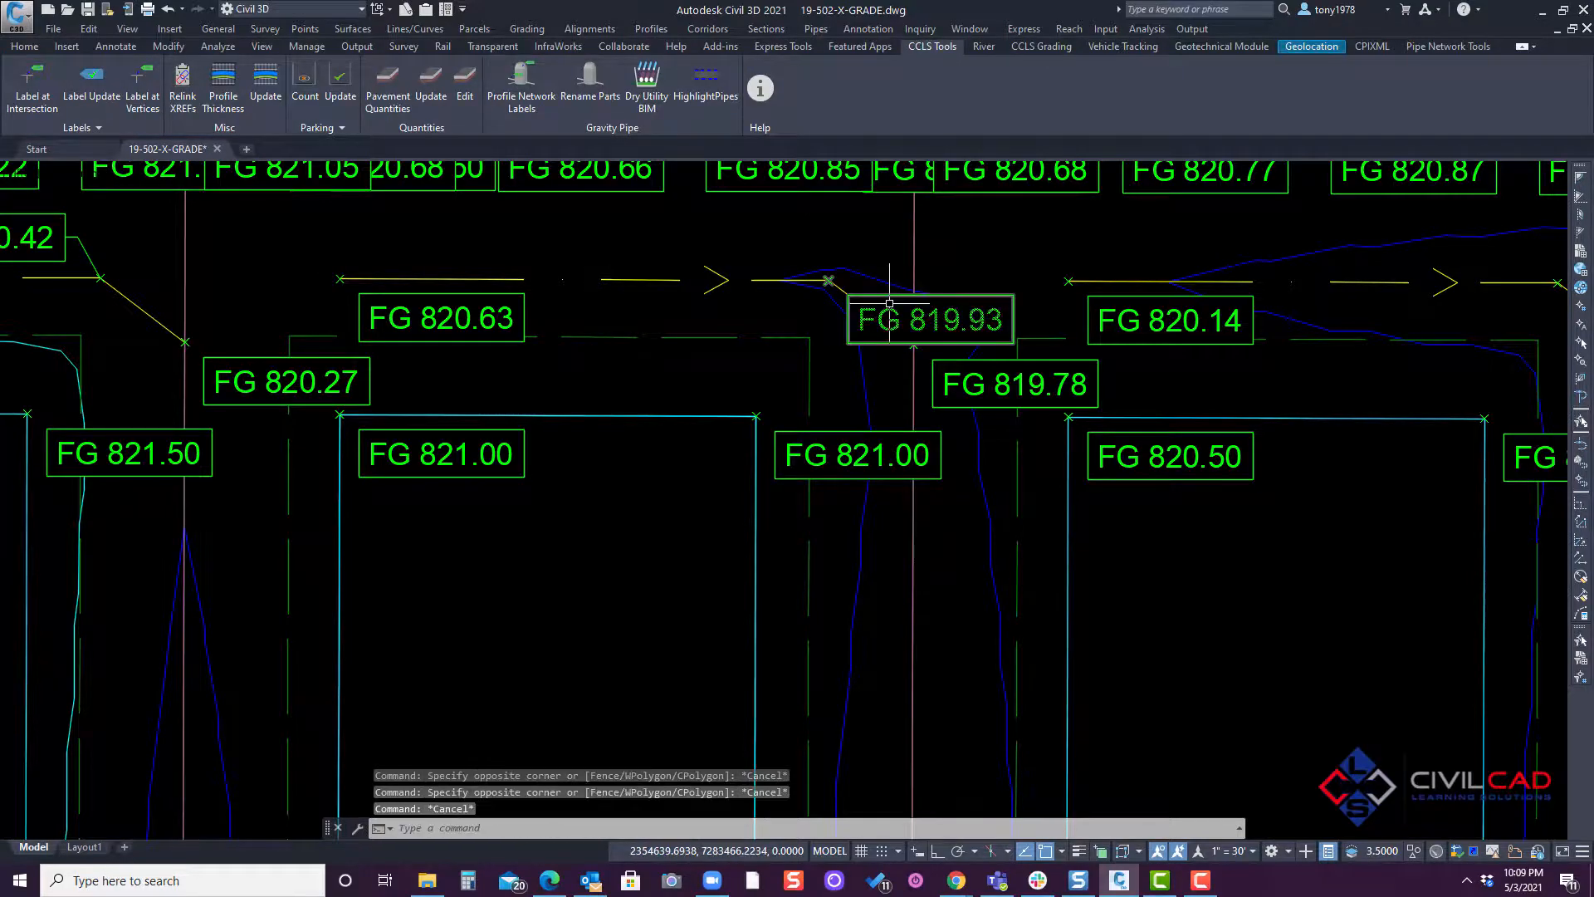
{"action": "left_click", "coordinate": [828, 268]}
{"action": "left_click", "coordinate": [796, 236]}
{"action": "key", "text": "Escape"}
- Move the FG 819.44 label behind the fourth pad up above the drainage swale line
{"action": "scroll", "coordinate": [1054, 288], "scroll_direction": "down", "scroll_amount": 2}
{"action": "middle_click_drag", "start_coordinate": [1067, 288], "coordinate": [615, 324]}
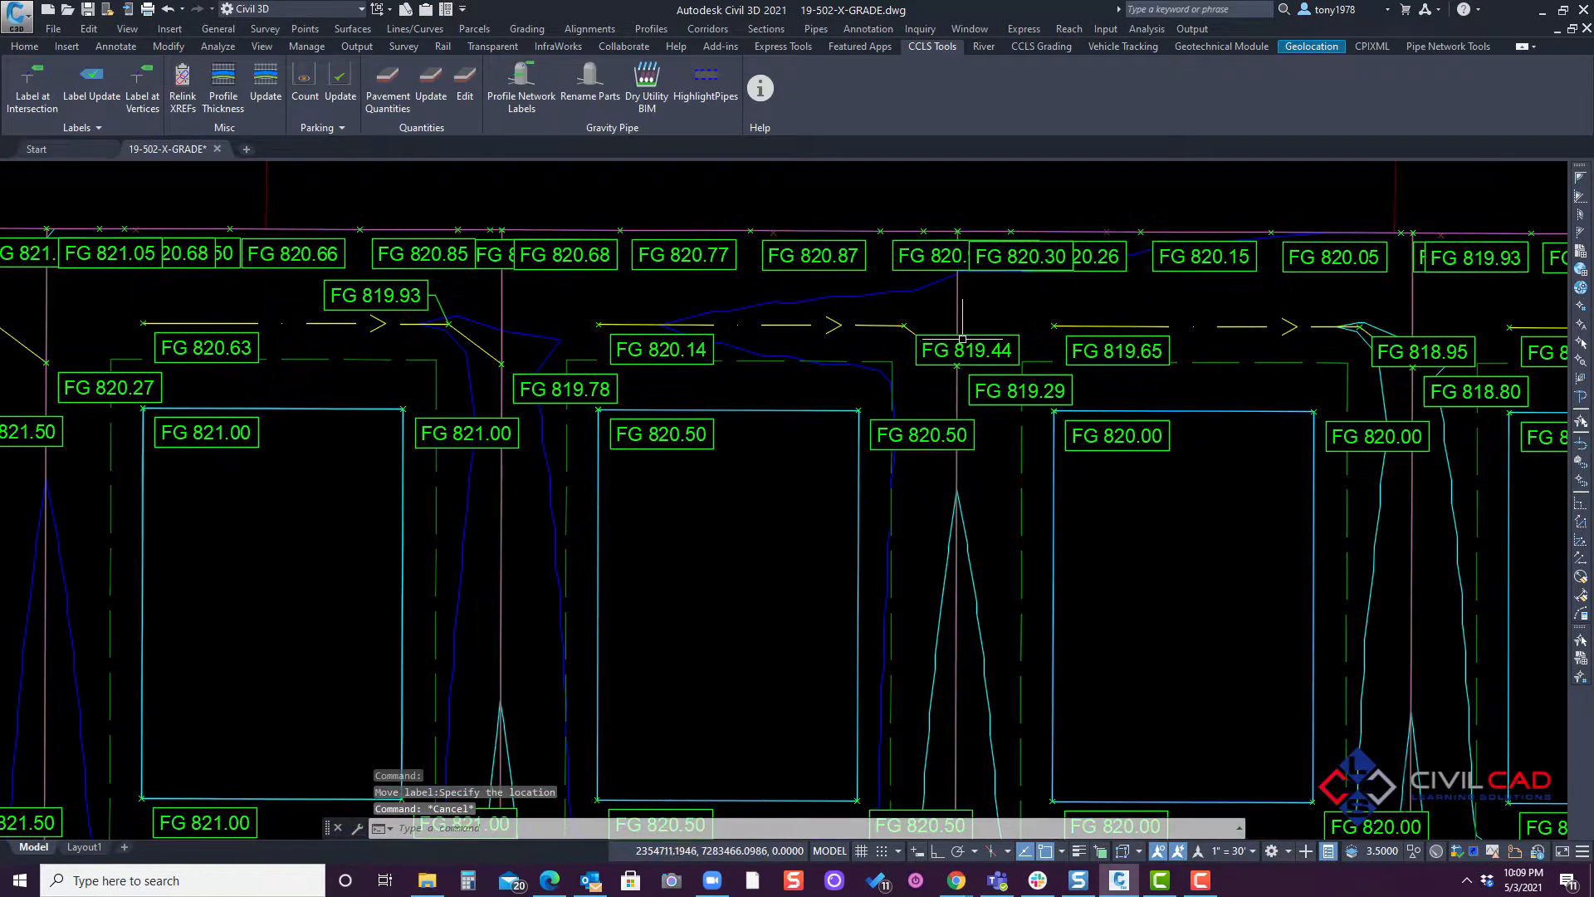
{"action": "left_click", "coordinate": [929, 340]}
{"action": "left_click", "coordinate": [903, 314]}
{"action": "left_click", "coordinate": [886, 294]}
{"action": "key", "text": "Escape"}
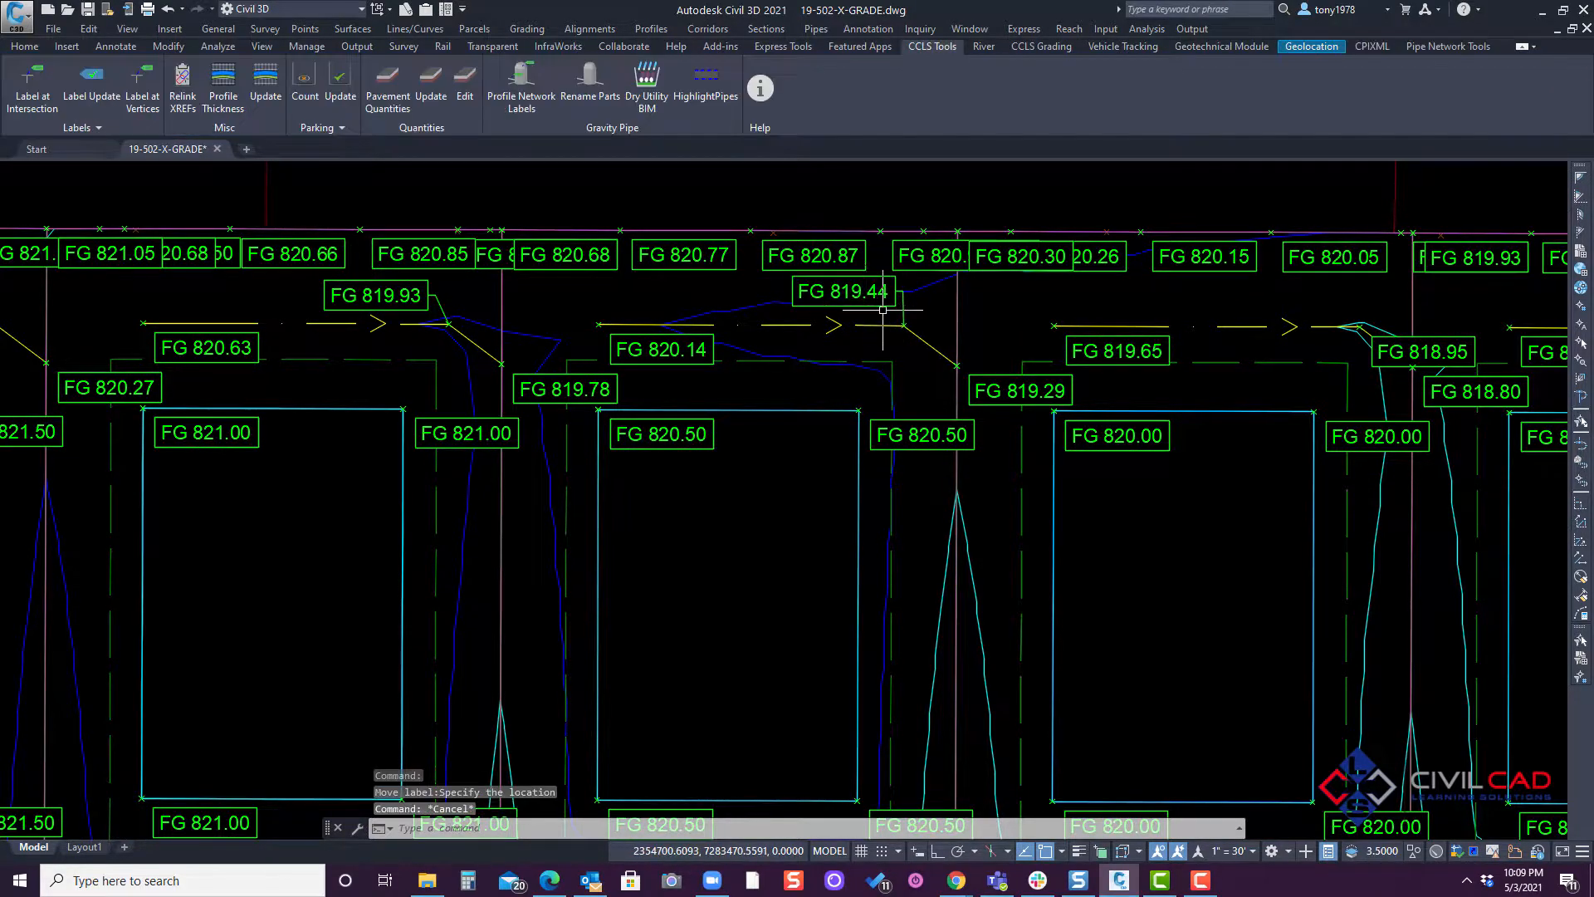
- Examine the placement of the vertex labels along the row of lots north of Mustang Drive, including the pad corners
{"action": "scroll", "coordinate": [737, 268], "scroll_direction": "down", "scroll_amount": 2}
{"action": "middle_click_drag", "start_coordinate": [737, 267], "coordinate": [814, 328]}
{"action": "middle_click_drag", "start_coordinate": [503, 322], "coordinate": [1023, 334]}
{"action": "mouse_move", "coordinate": [720, 532]}
{"action": "middle_mouse_down"}
{"action": "mouse_move", "coordinate": [612, 424]}
{"action": "mouse_move", "coordinate": [560, 232]}
{"action": "middle_mouse_up"}
{"action": "key", "text": "Escape"}
{"action": "mouse_move", "coordinate": [529, 436]}
{"action": "middle_mouse_down"}
{"action": "mouse_move", "coordinate": [506, 291]}
{"action": "mouse_move", "coordinate": [509, 345]}
{"action": "mouse_move", "coordinate": [627, 445]}
{"action": "mouse_move", "coordinate": [621, 475]}
{"action": "middle_mouse_up"}
{"action": "scroll", "coordinate": [622, 475], "scroll_direction": "down", "scroll_amount": 3}
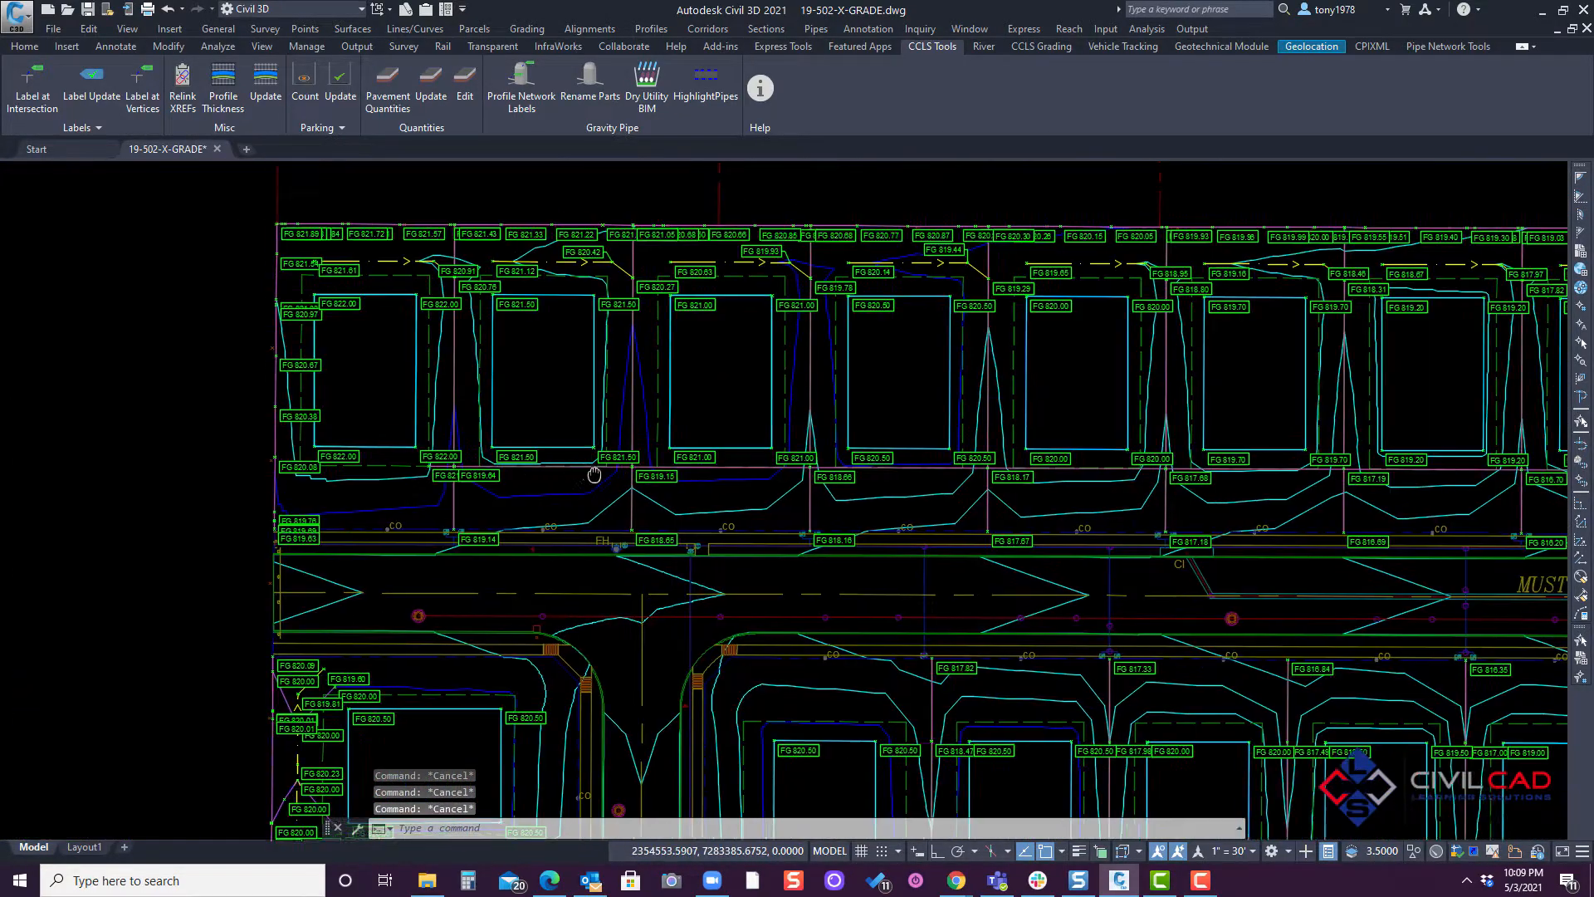
{"action": "scroll", "coordinate": [672, 395], "scroll_direction": "up", "scroll_amount": 5}
{"action": "left_click", "coordinate": [672, 395]}
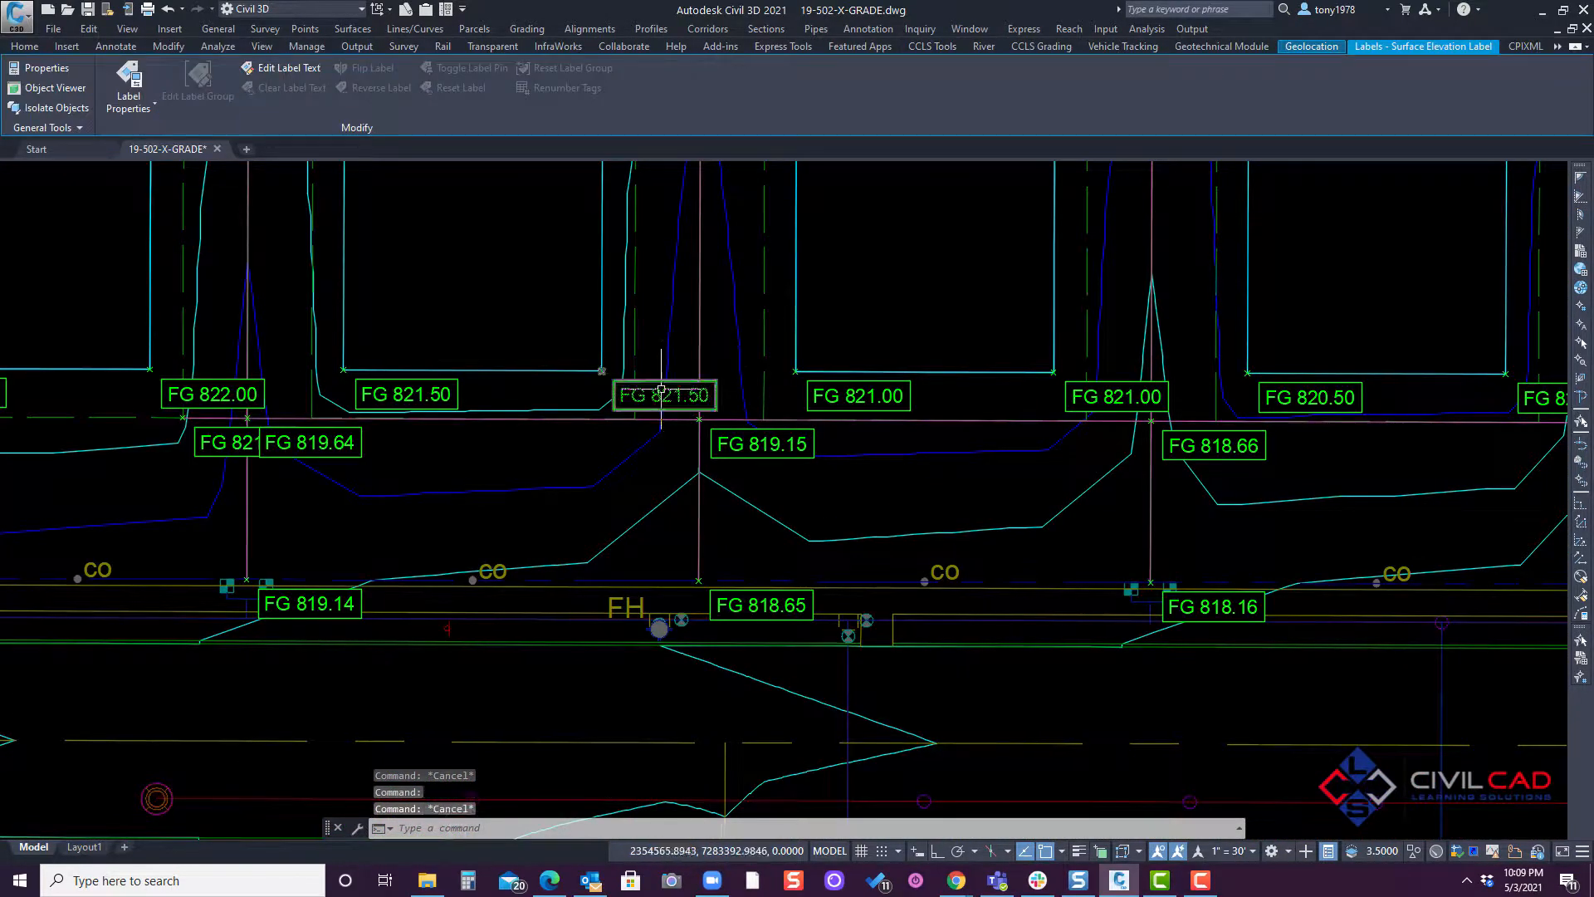
{"action": "scroll", "coordinate": [555, 310], "scroll_direction": "down", "scroll_amount": 2}
{"action": "middle_click_drag", "start_coordinate": [449, 225], "coordinate": [522, 367]}
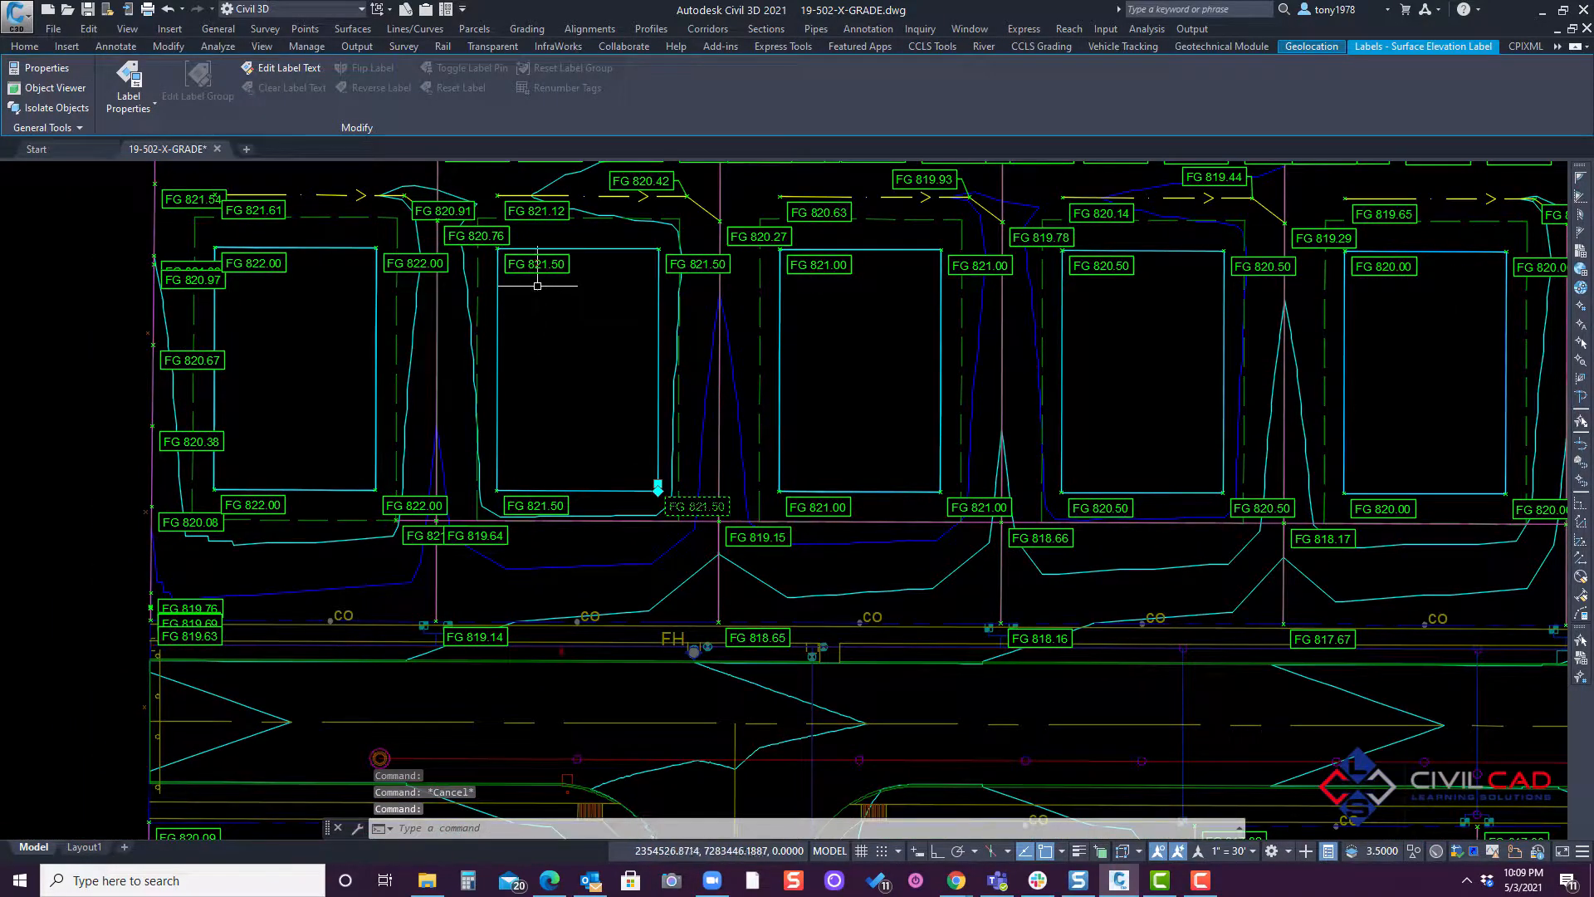
{"action": "key", "text": "Escape"}
- Select the two FG 821.50 labels at the east corners of the second pad and open their properties
{"action": "left_click", "coordinate": [677, 264]}
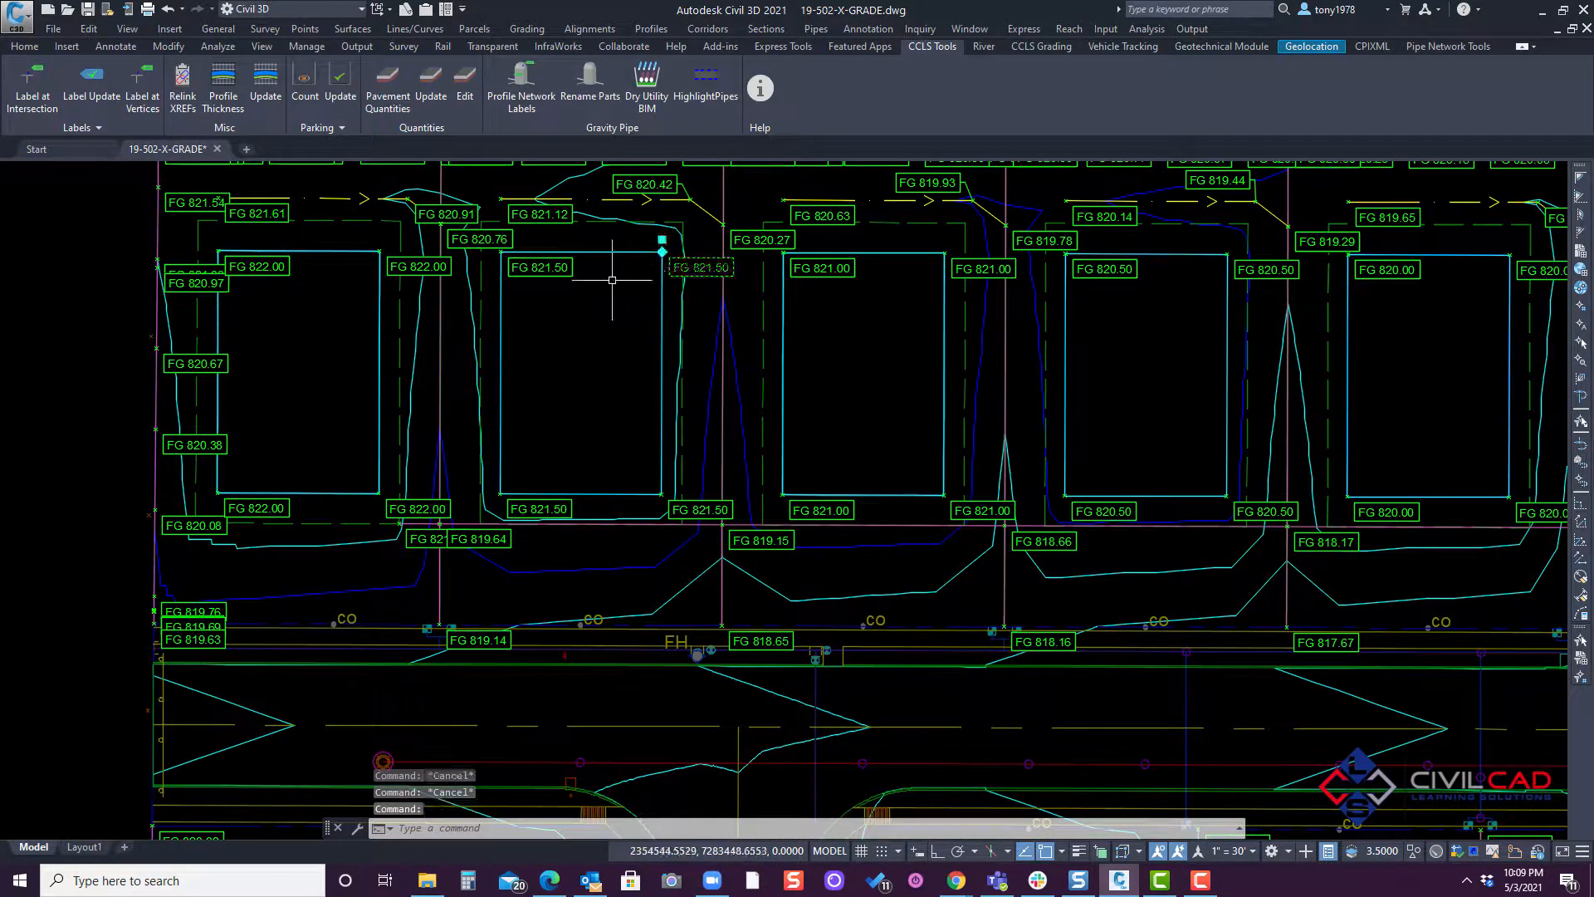
{"action": "left_click", "coordinate": [694, 506]}
{"action": "right_click", "coordinate": [575, 318]}
{"action": "left_click", "coordinate": [644, 525]}
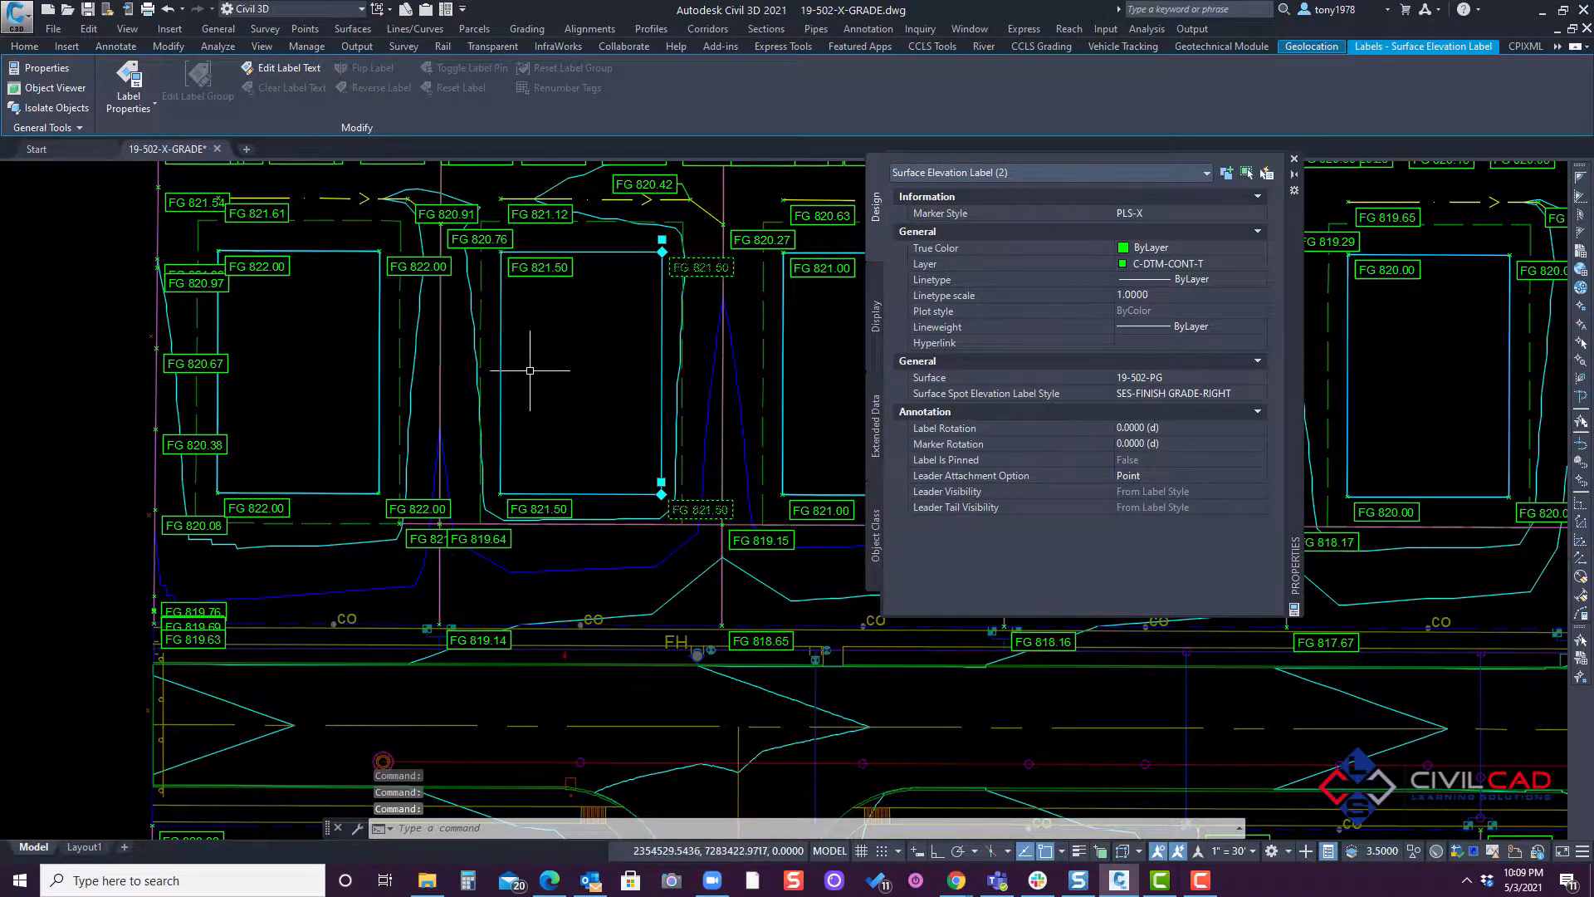
- Change the two selected labels to surface 19-500-CORR and to the SES-FINISH GRADE-LEFT label style
{"action": "left_click", "coordinate": [1205, 393]}
{"action": "left_click", "coordinate": [1166, 378]}
{"action": "left_click", "coordinate": [1173, 403]}
{"action": "left_click", "coordinate": [1202, 392]}
{"action": "left_click", "coordinate": [1216, 397]}
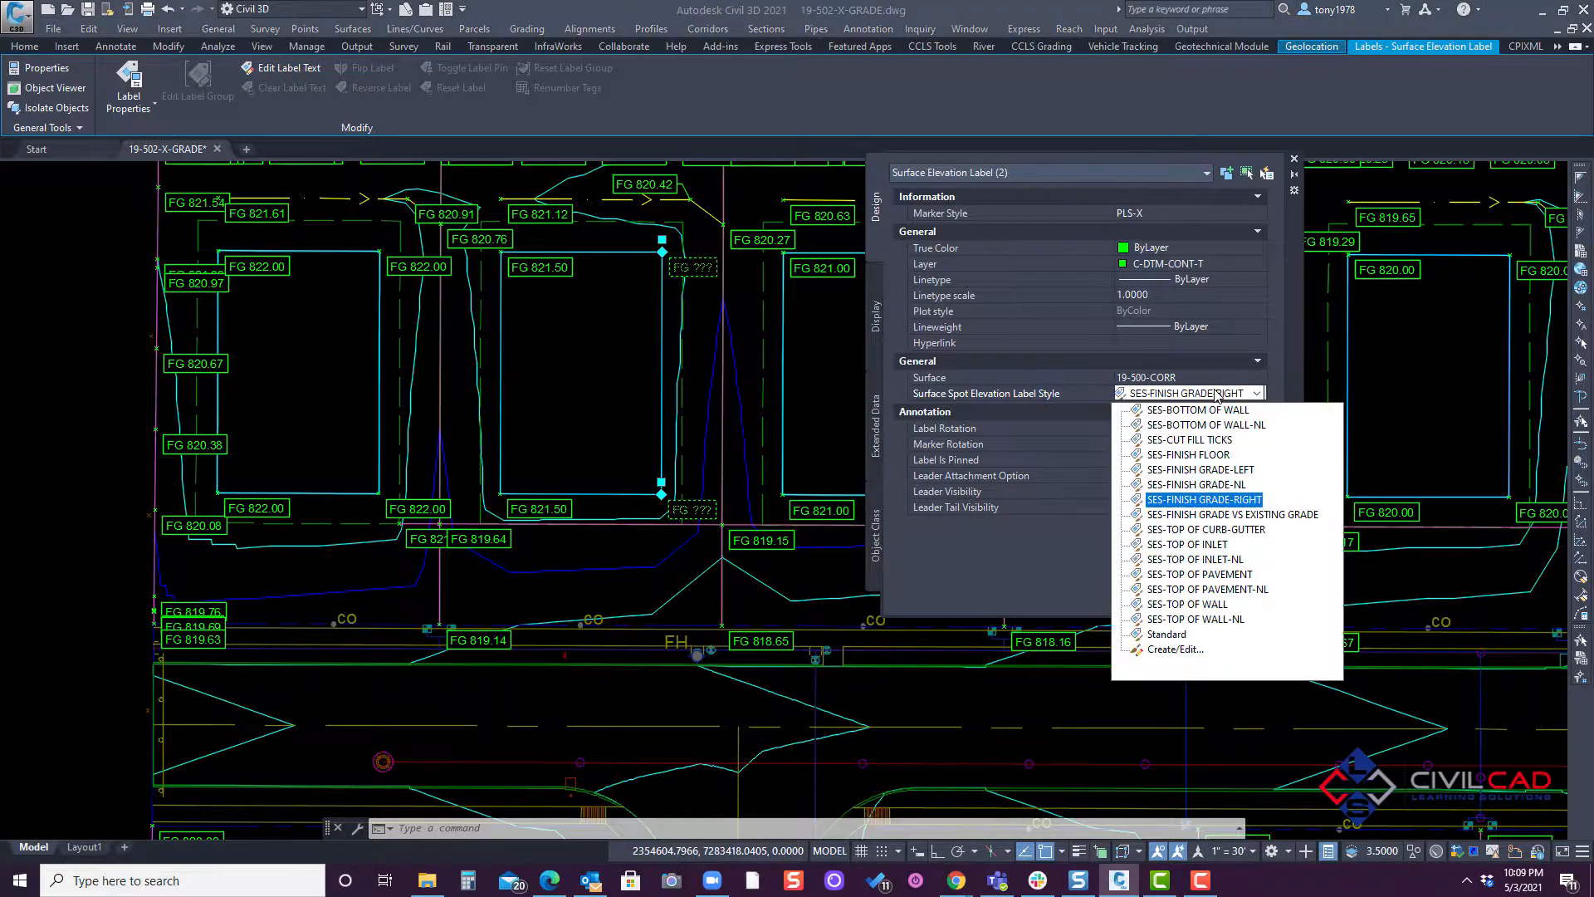
{"action": "left_click", "coordinate": [1201, 469]}
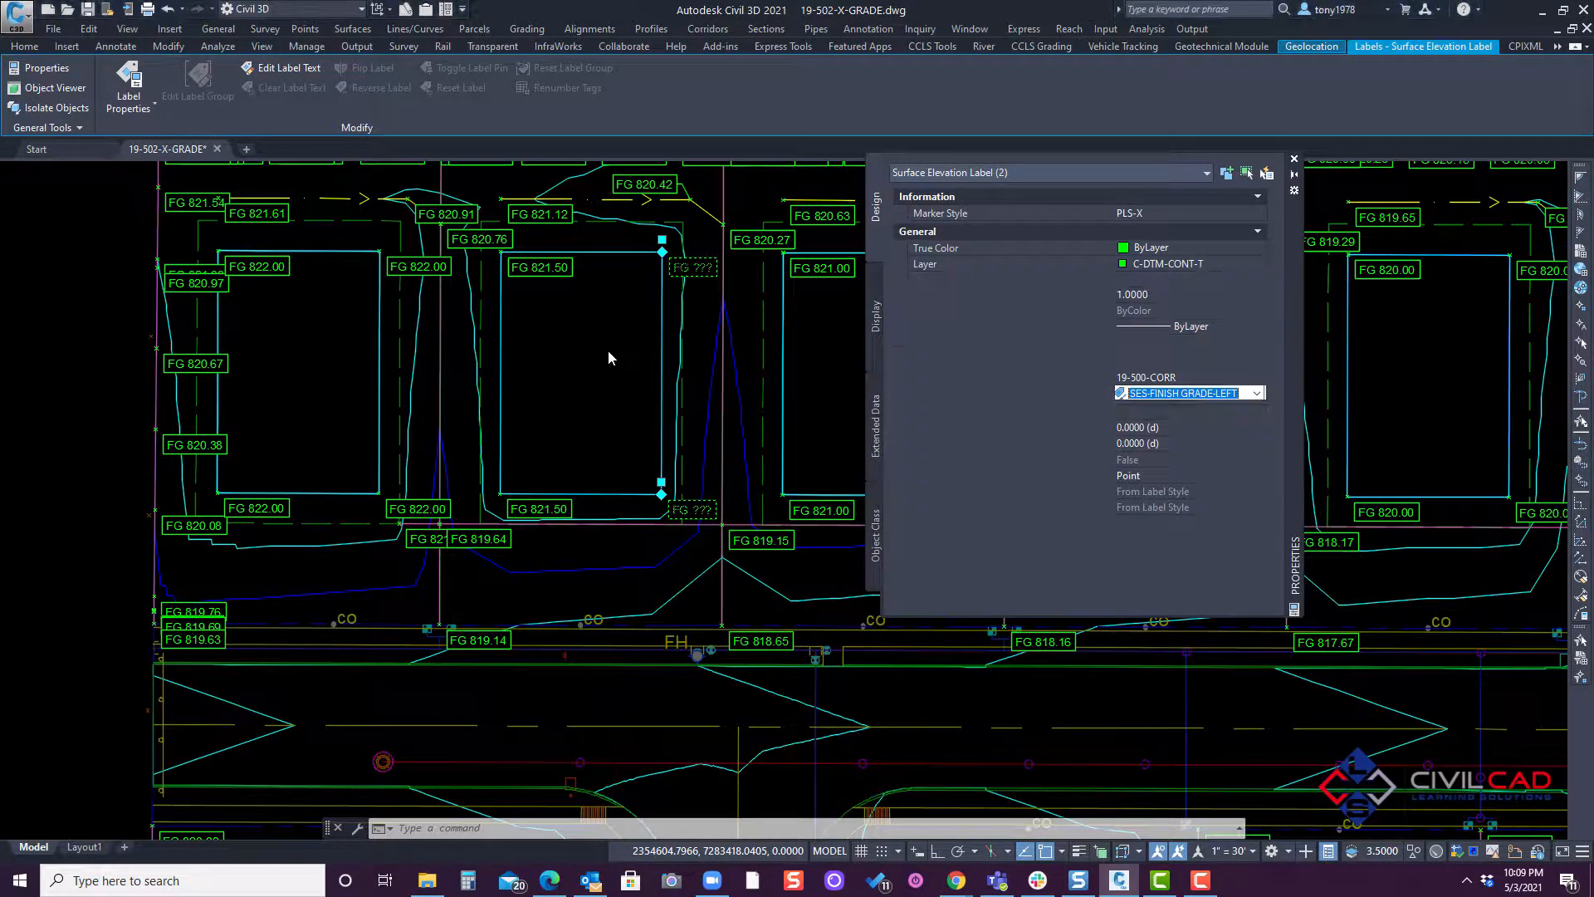
{"action": "key", "text": "Escape"}
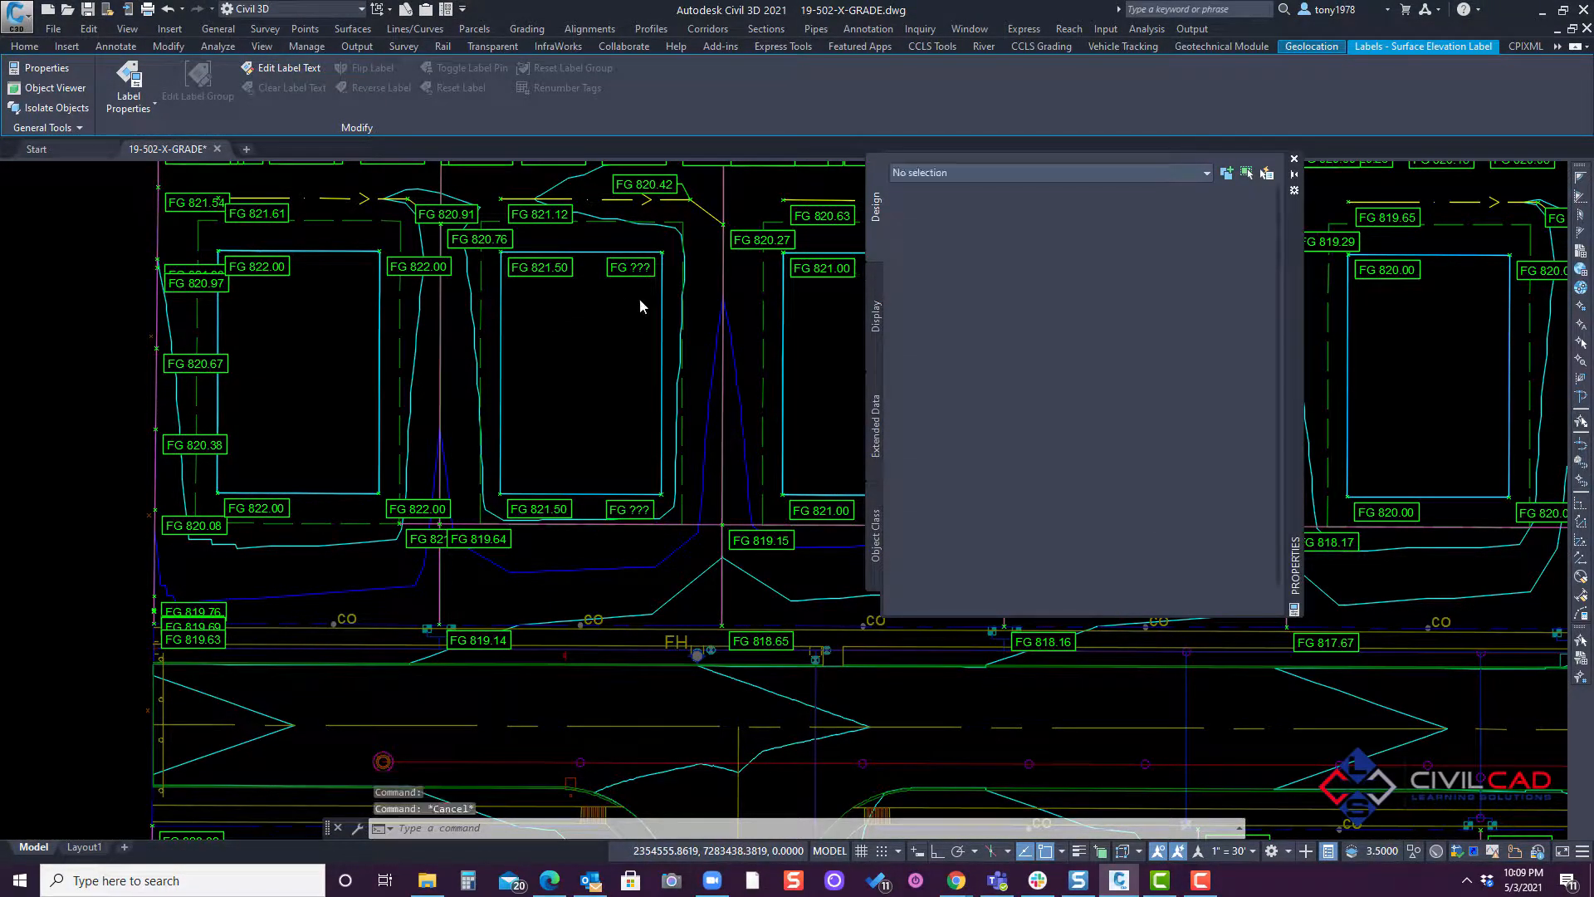
- Undo the label style and surface changes on the second pad's two east corner labels
{"action": "left_click", "coordinate": [628, 268]}
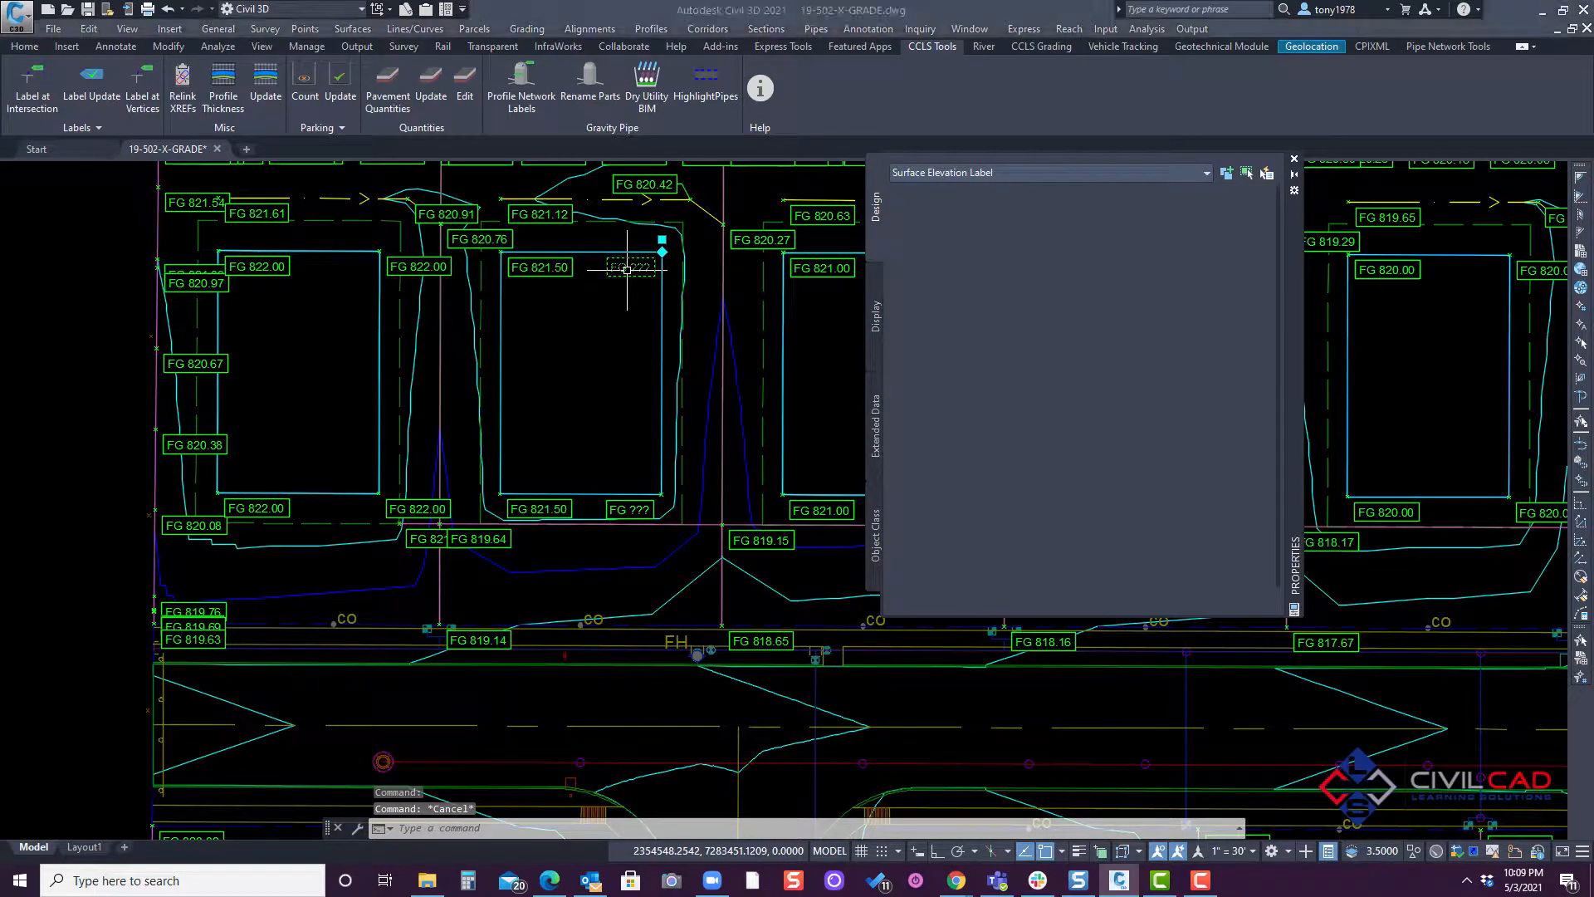
{"action": "type", "text": "u"}
{"action": "key", "text": "Return"}
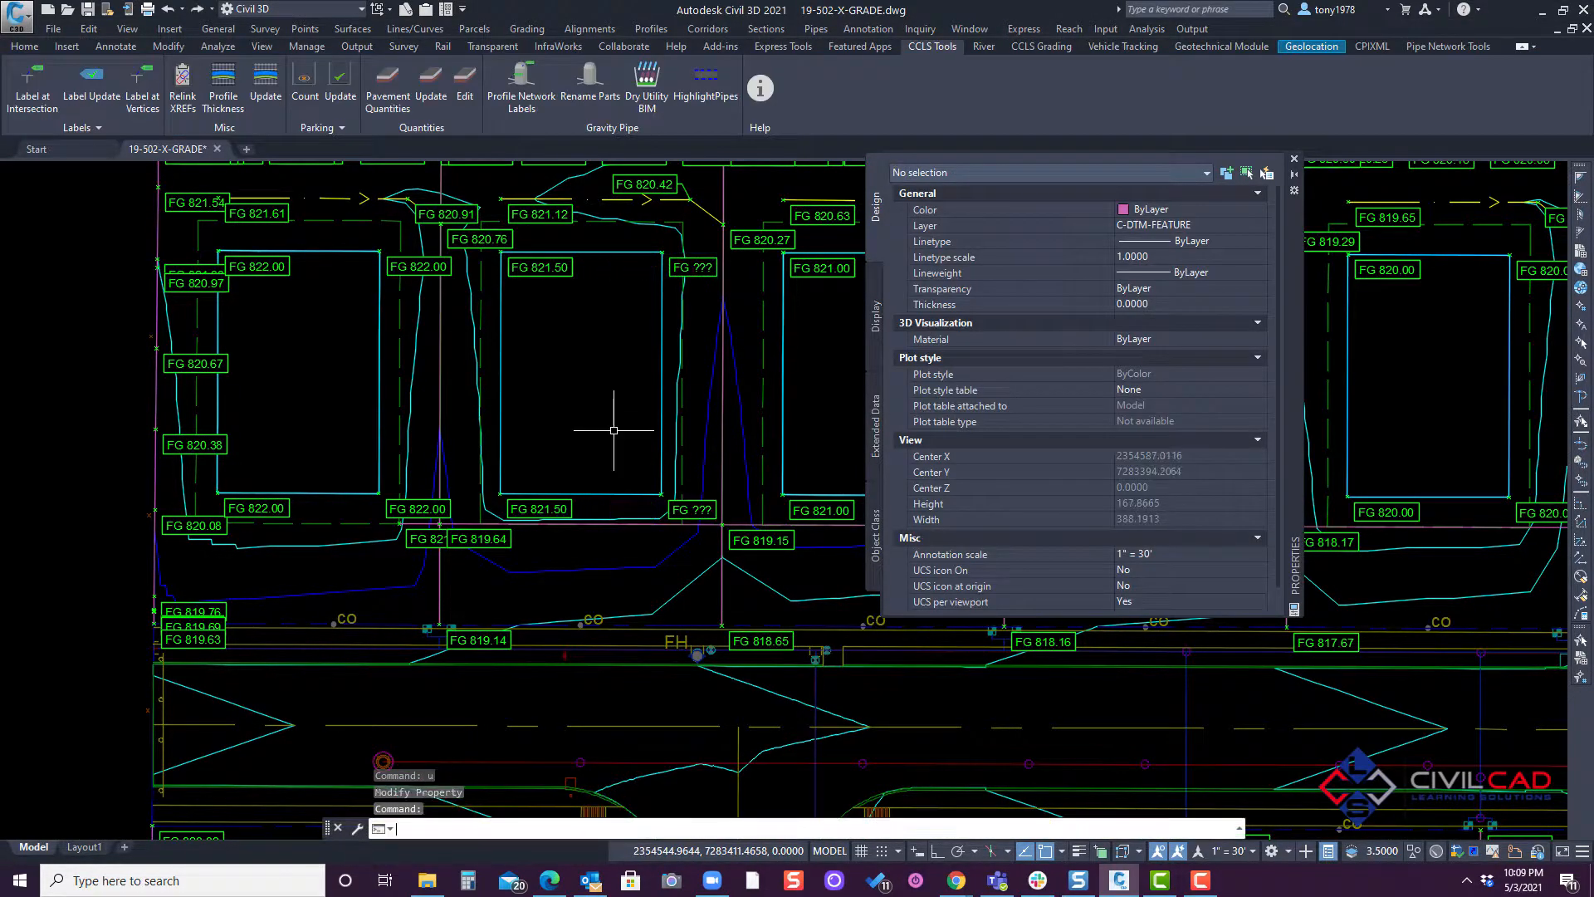
{"action": "key", "text": "Escape"}
- Set the label style of the second pad's two east corner labels to SES-FINISH GRADE-LEFT and close their properties
{"action": "left_click", "coordinate": [700, 264]}
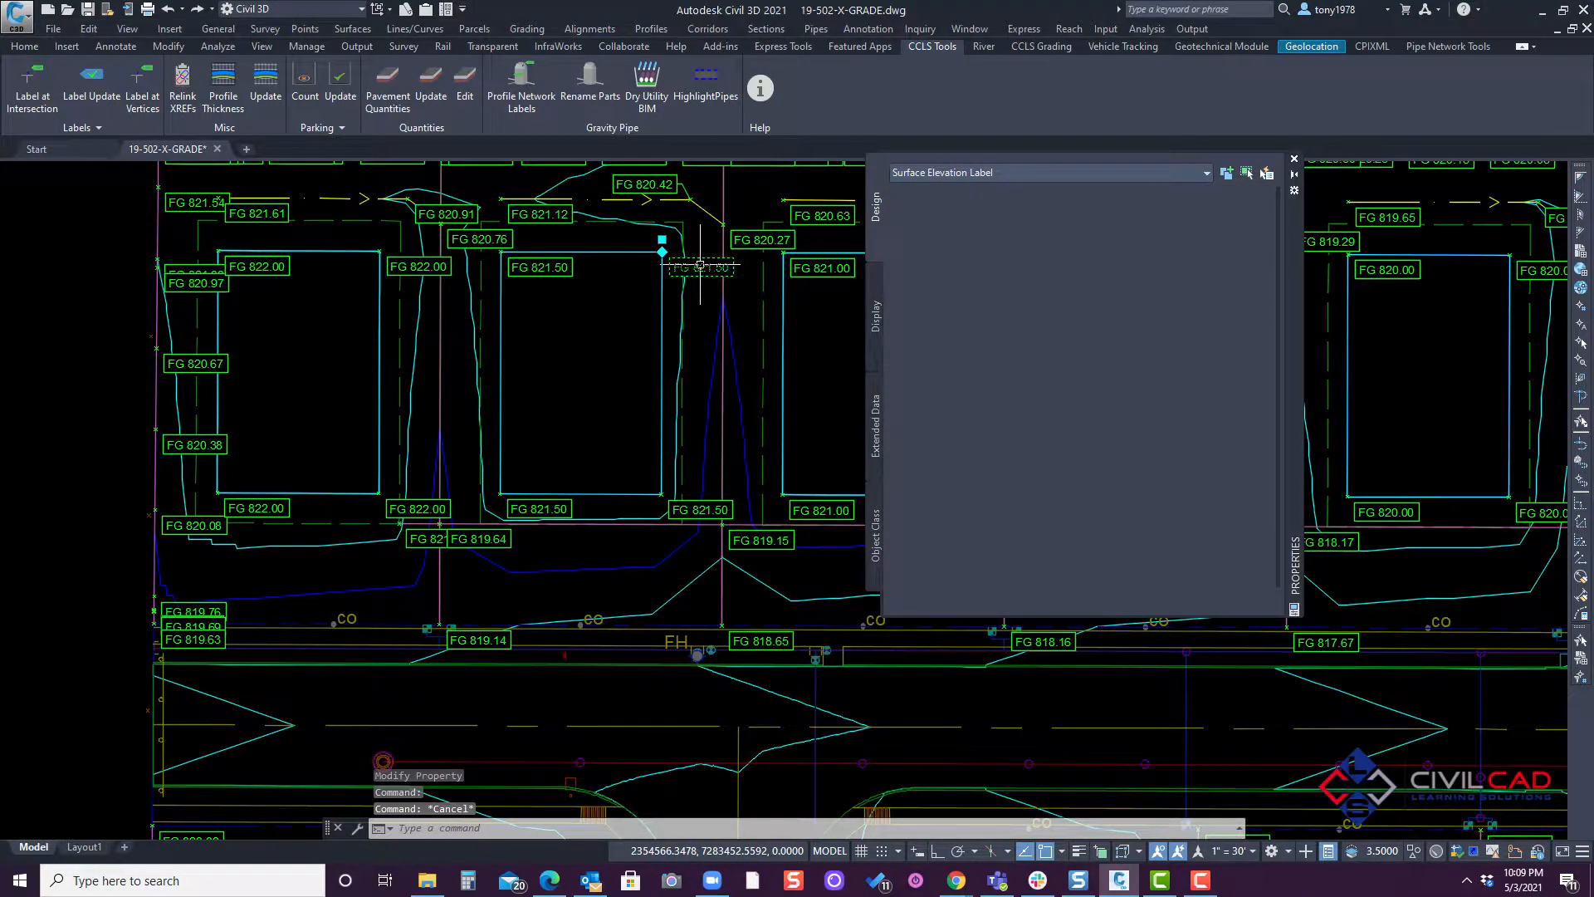
{"action": "left_click", "coordinate": [710, 515]}
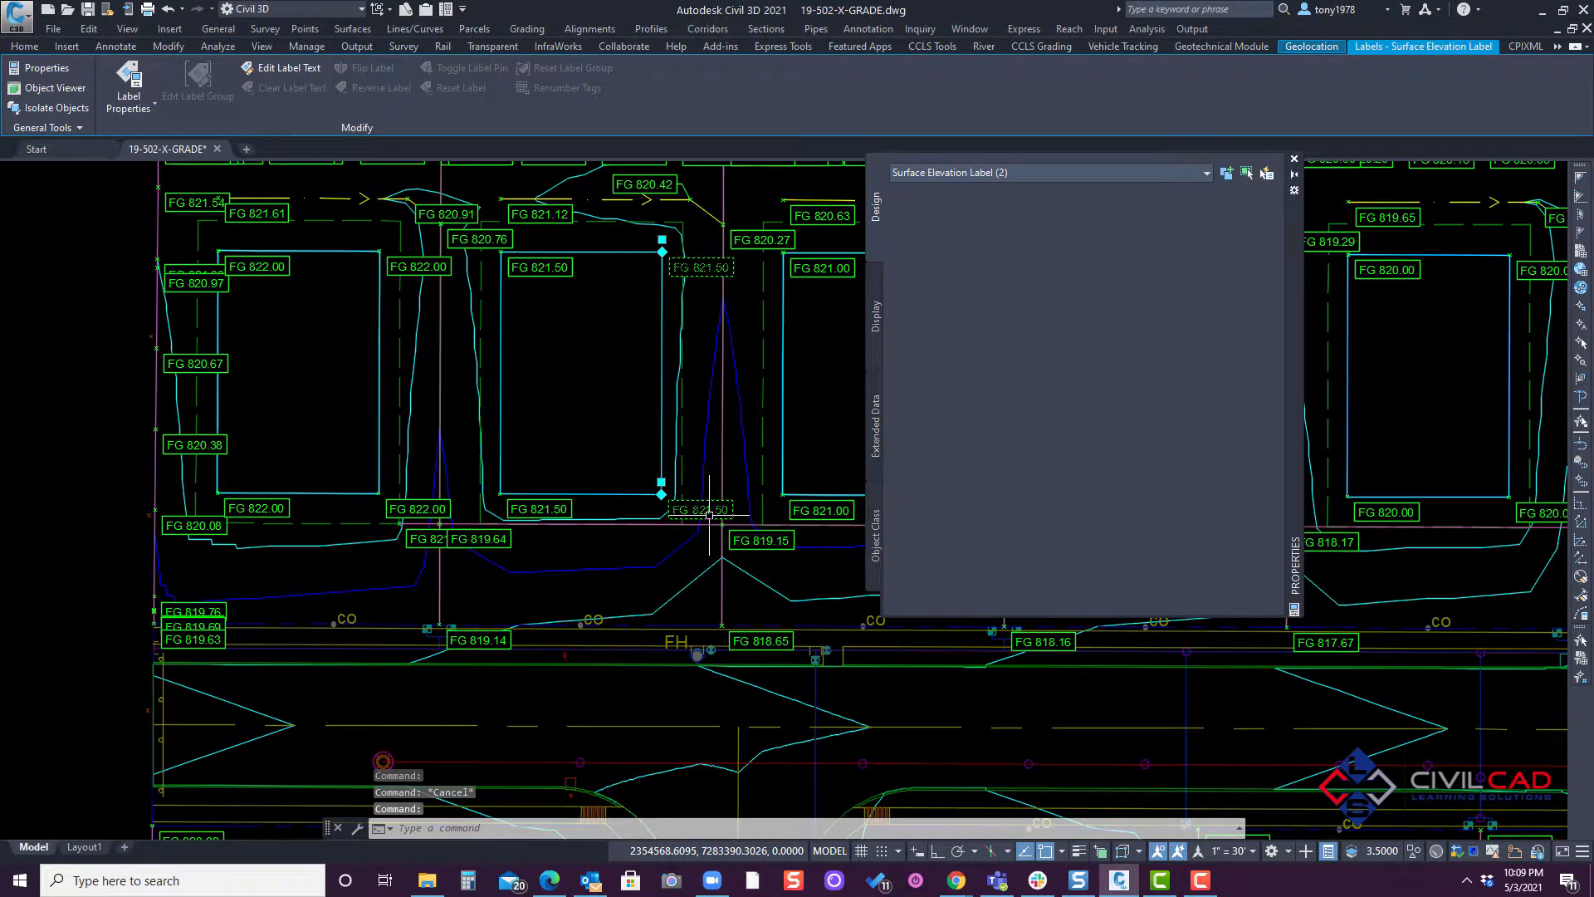
{"action": "left_click", "coordinate": [1235, 392]}
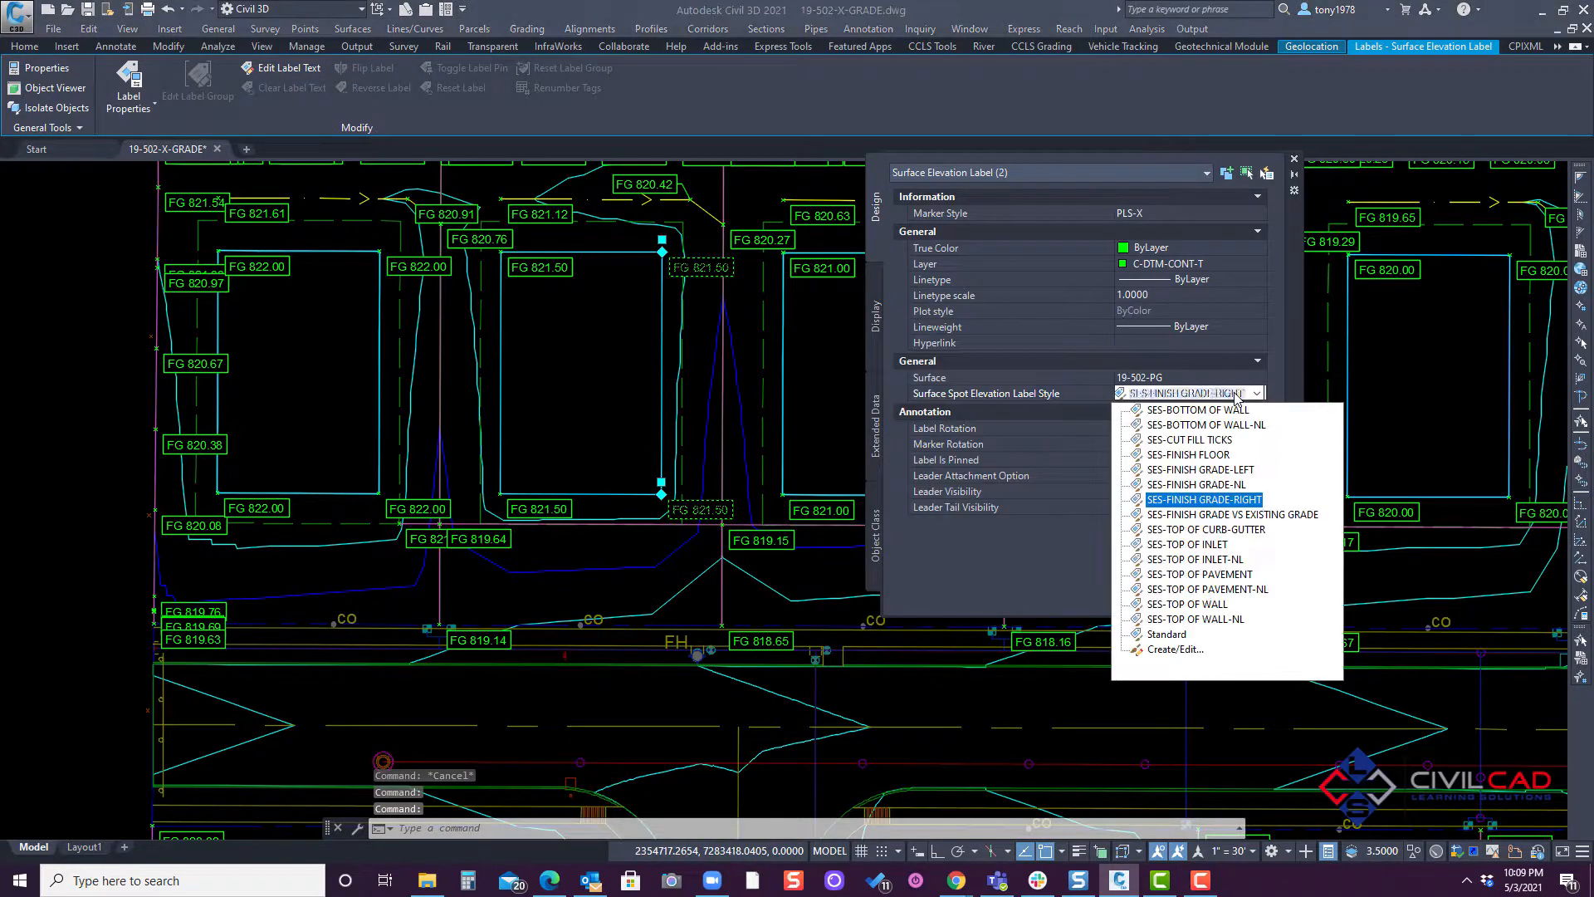
{"action": "left_click", "coordinate": [1200, 469]}
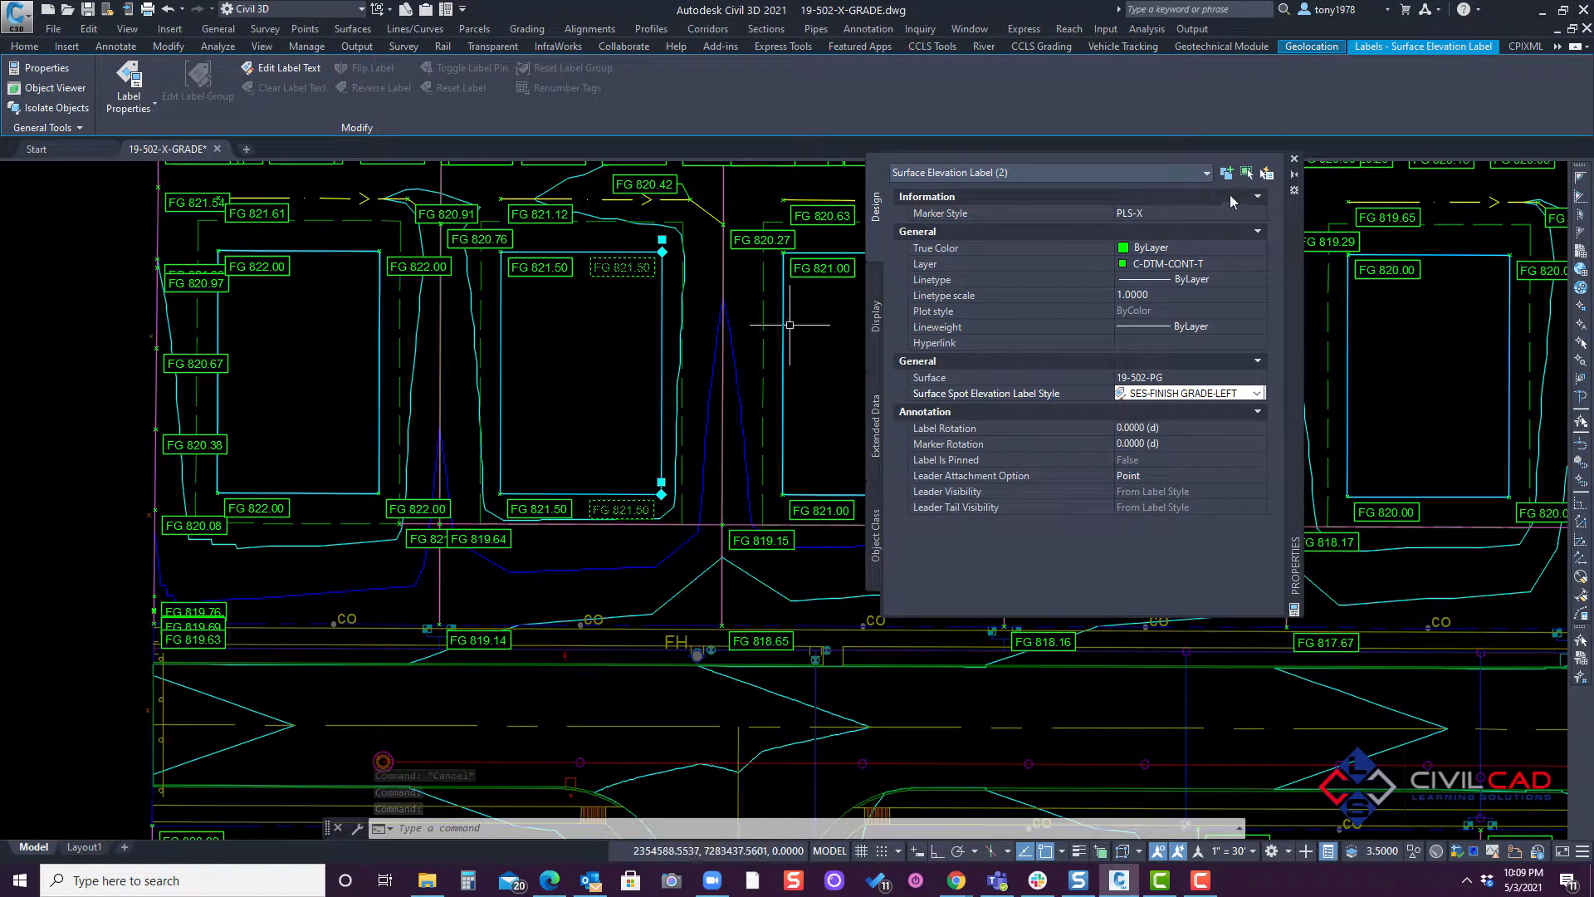
{"action": "left_click", "coordinate": [1294, 159]}
{"action": "key", "text": "Escape"}
{"action": "key", "text": "Escape"}
- Match the properties of the second pad's left-style FG 821.50 label to the two east corner labels of the third pad
{"action": "left_click", "coordinate": [24, 47]}
{"action": "left_click", "coordinate": [1165, 109]}
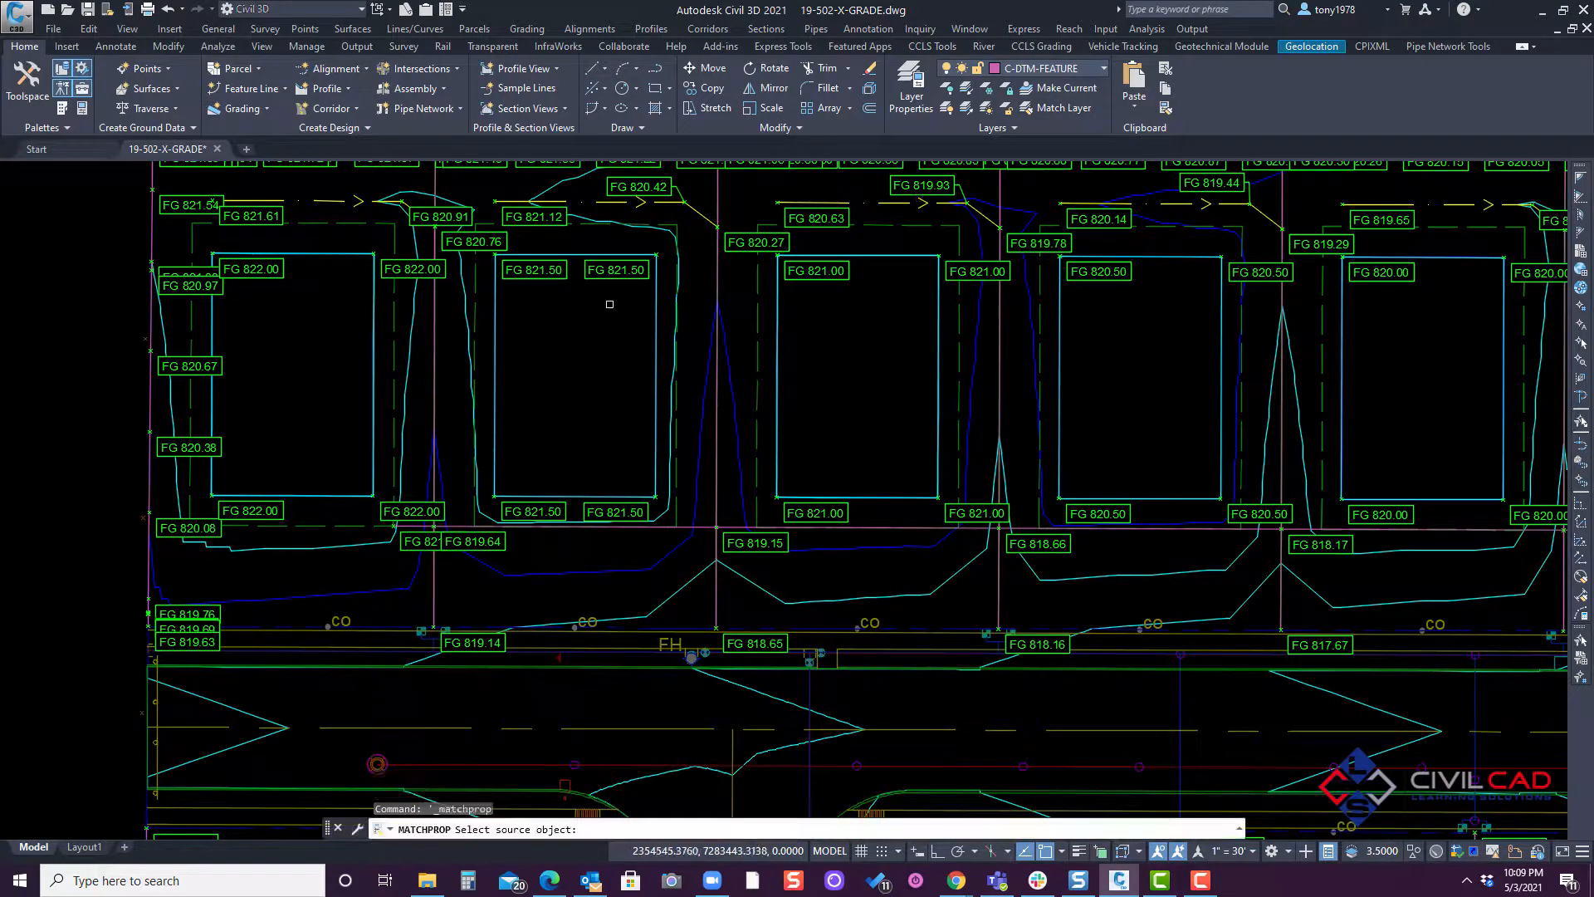
{"action": "left_click", "coordinate": [629, 298]}
{"action": "left_click", "coordinate": [623, 511]}
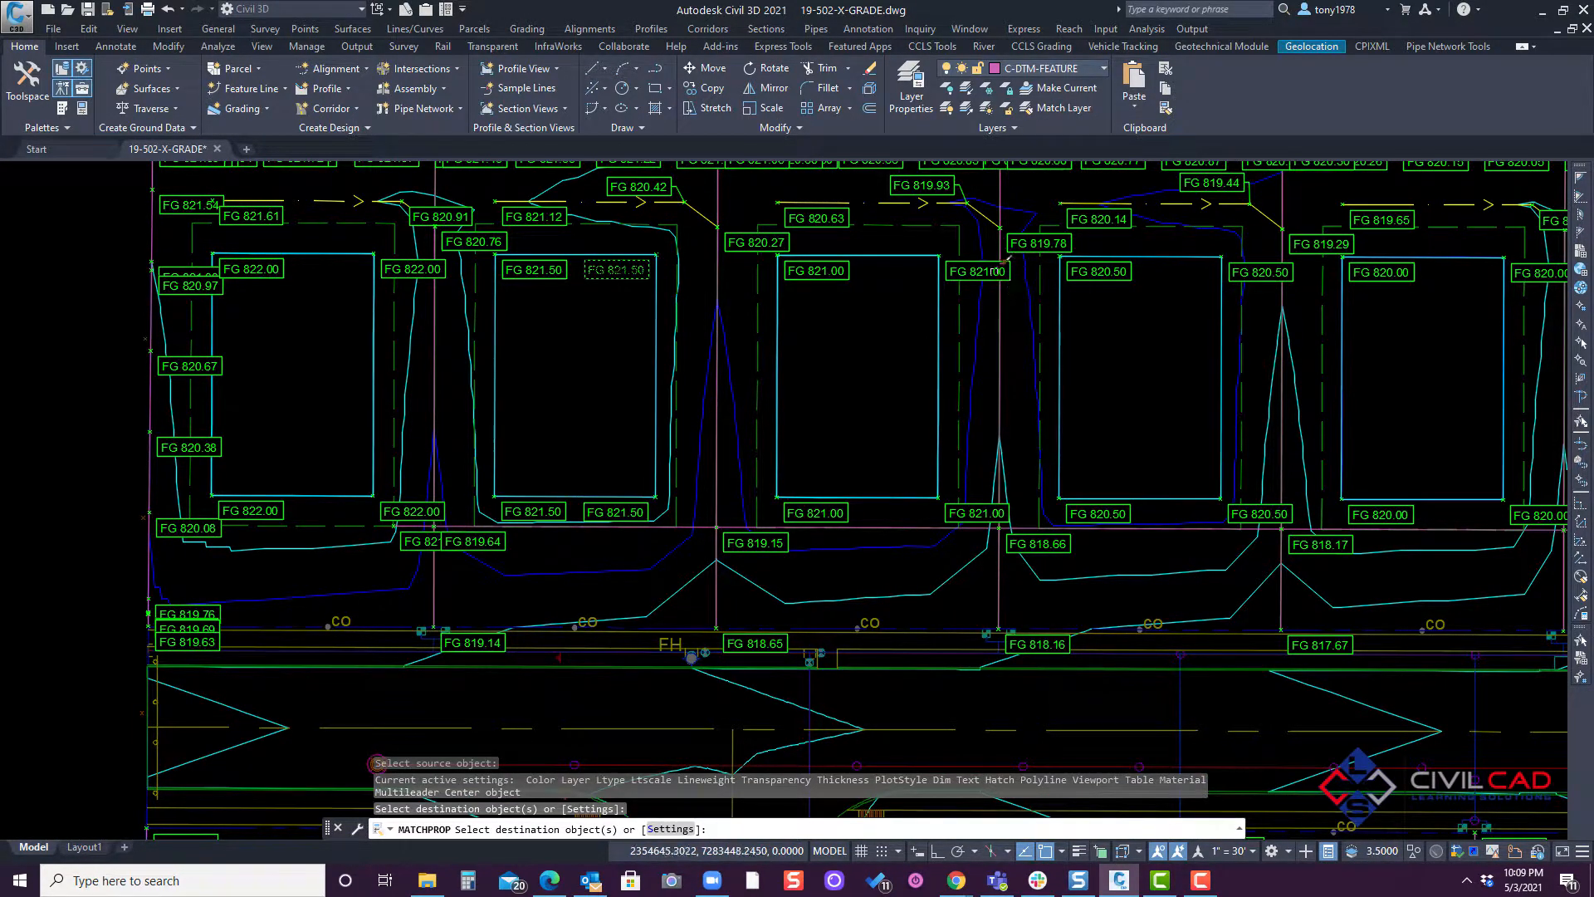
{"action": "left_click", "coordinate": [995, 271]}
{"action": "left_click", "coordinate": [988, 513]}
{"action": "middle_click_drag", "start_coordinate": [997, 498], "coordinate": [424, 467]}
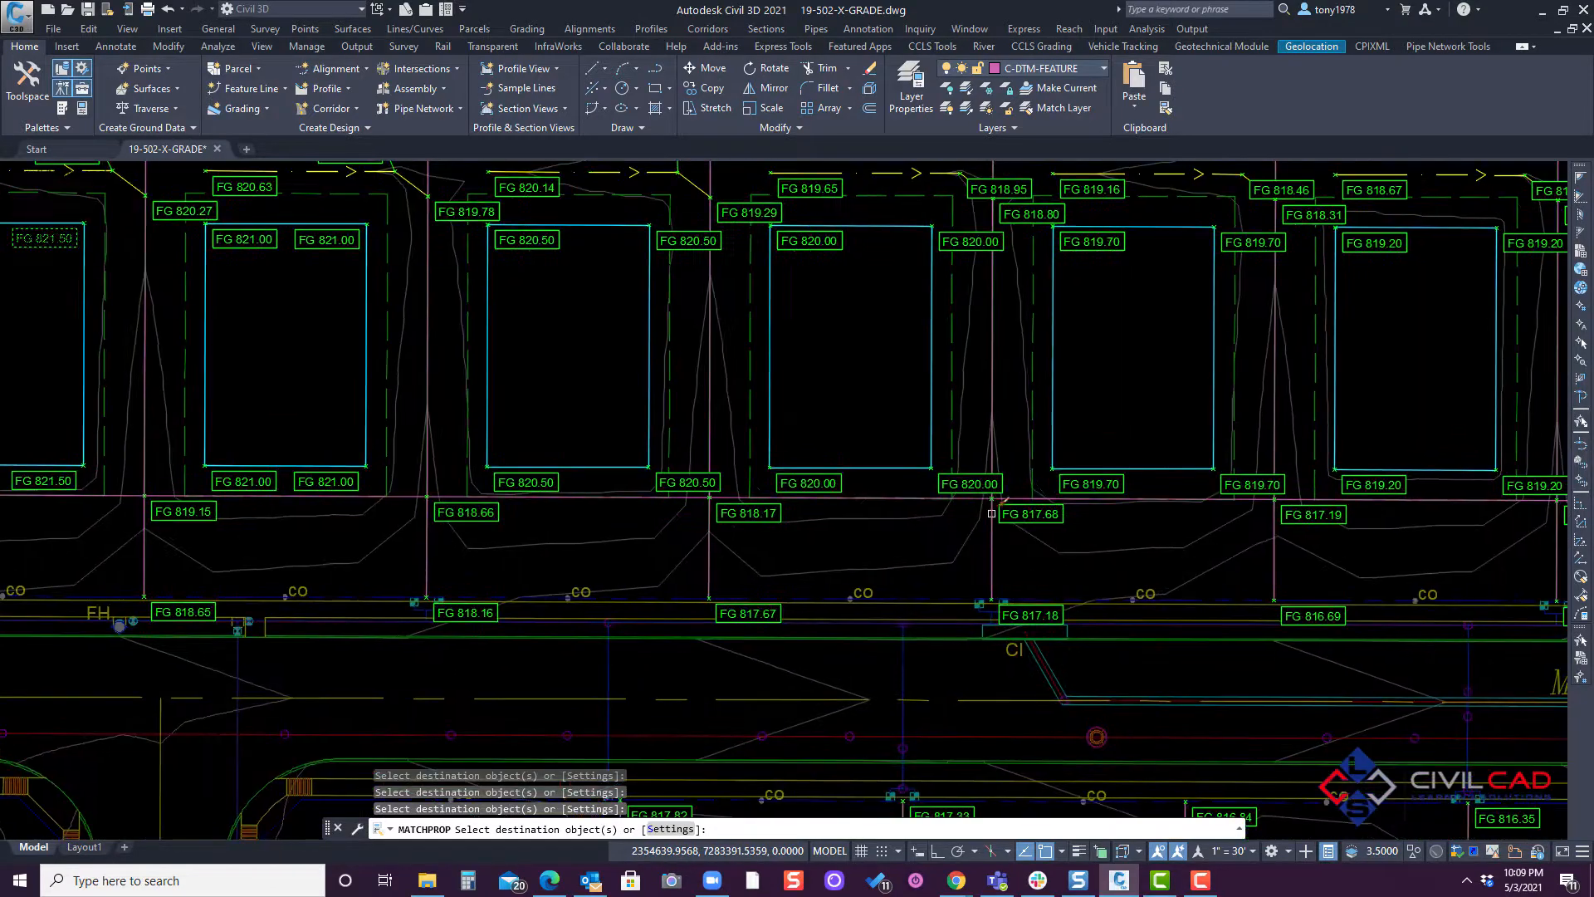
- Match the same label properties to both east corner labels of the fourth and fifth pads and the rear east labels of the sixth and seventh
{"action": "left_click", "coordinate": [695, 250]}
{"action": "left_click", "coordinate": [695, 483]}
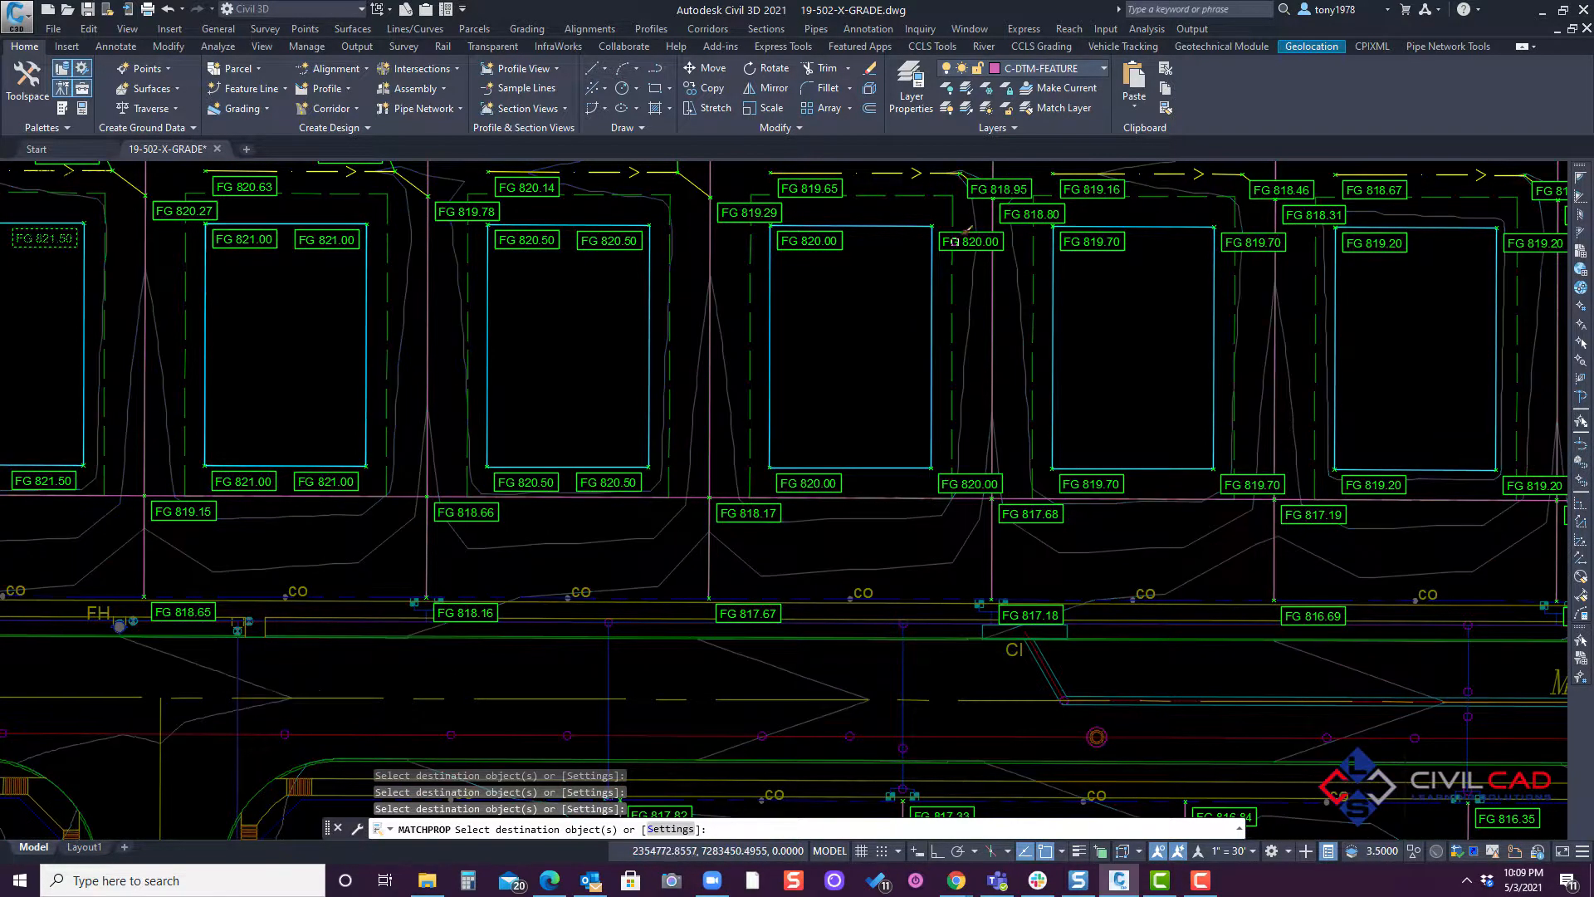
{"action": "left_click", "coordinate": [970, 241]}
{"action": "left_click", "coordinate": [970, 483]}
{"action": "middle_click_drag", "start_coordinate": [1060, 374], "coordinate": [780, 386]}
{"action": "left_click", "coordinate": [990, 252]}
{"action": "left_click", "coordinate": [1255, 253]}
{"action": "scroll", "coordinate": [783, 299], "scroll_direction": "down", "scroll_amount": 6}
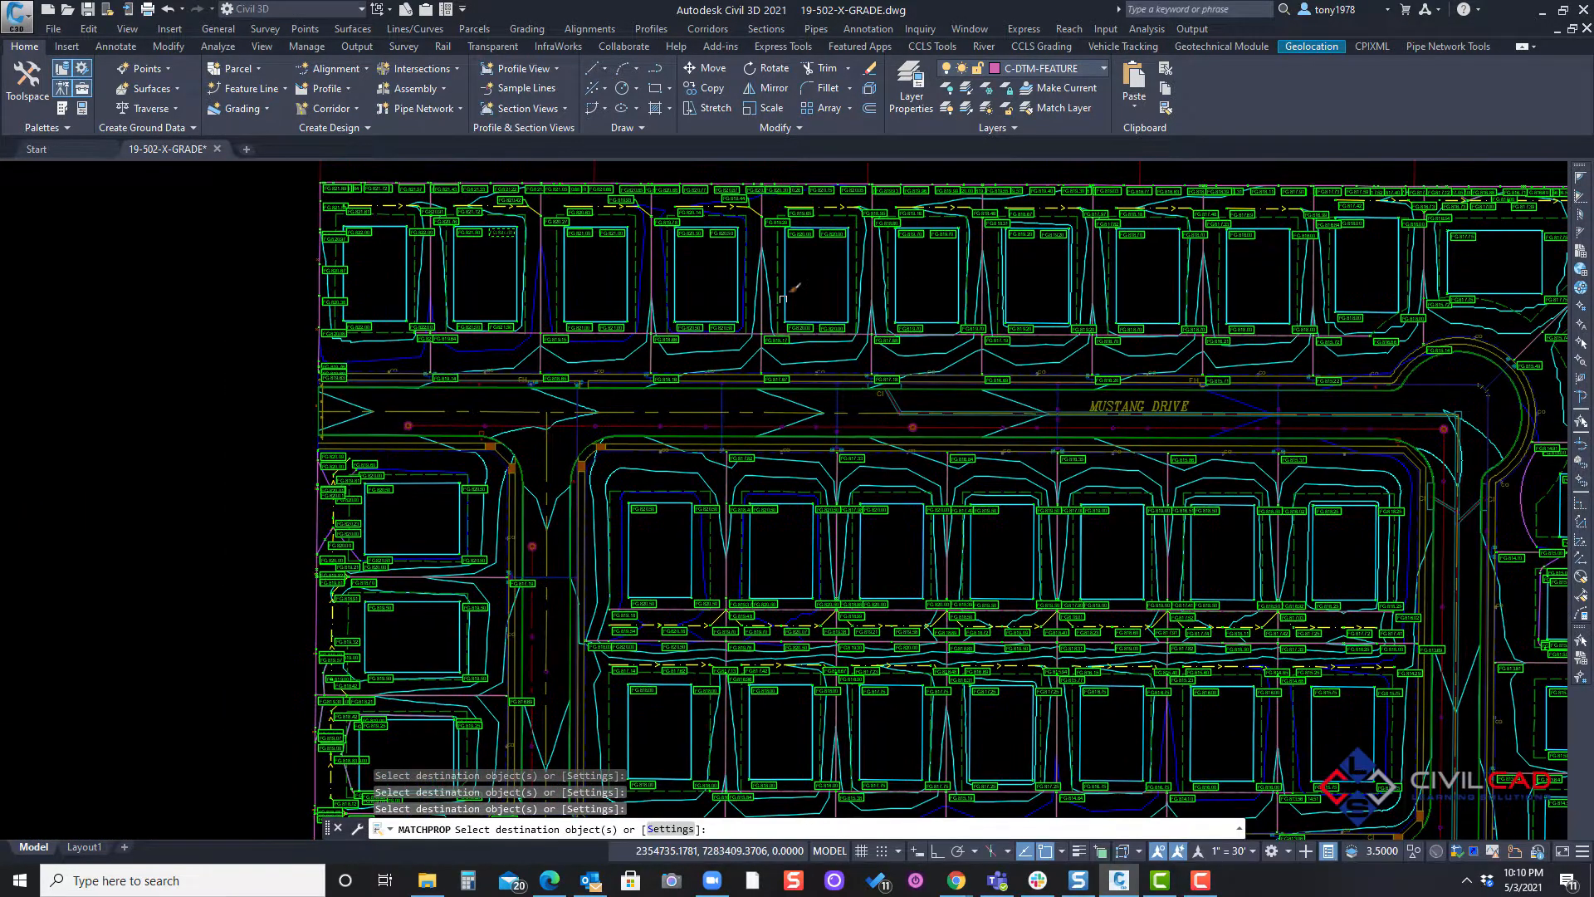
{"action": "key", "text": "Escape"}
{"action": "middle_click_drag", "start_coordinate": [924, 373], "coordinate": [824, 351]}
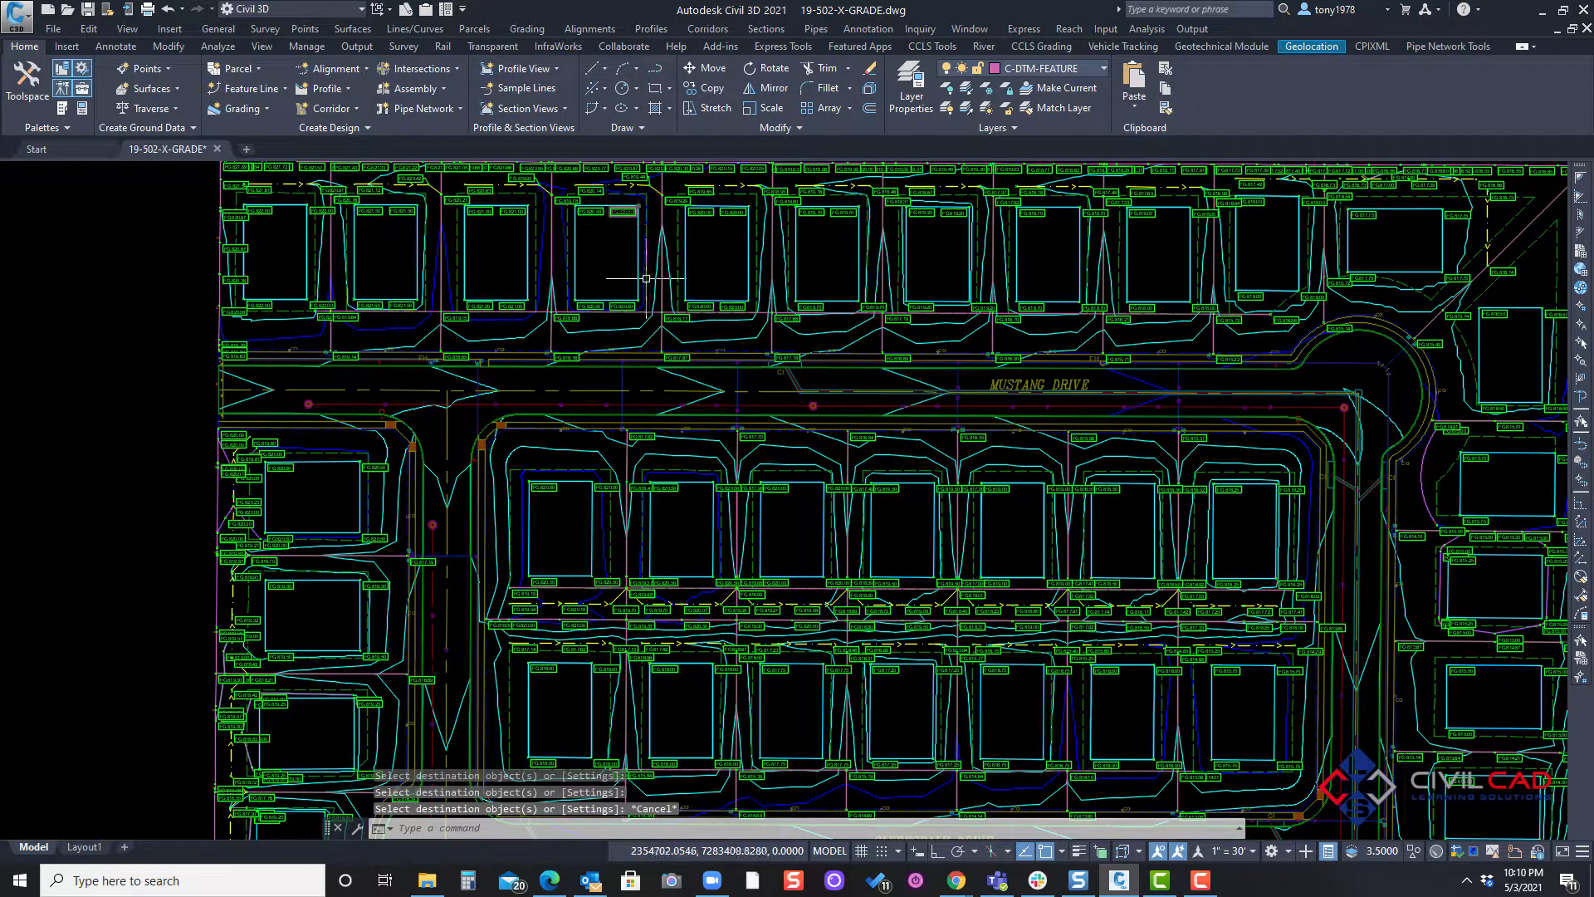
{"action": "mouse_move", "coordinate": [589, 260]}
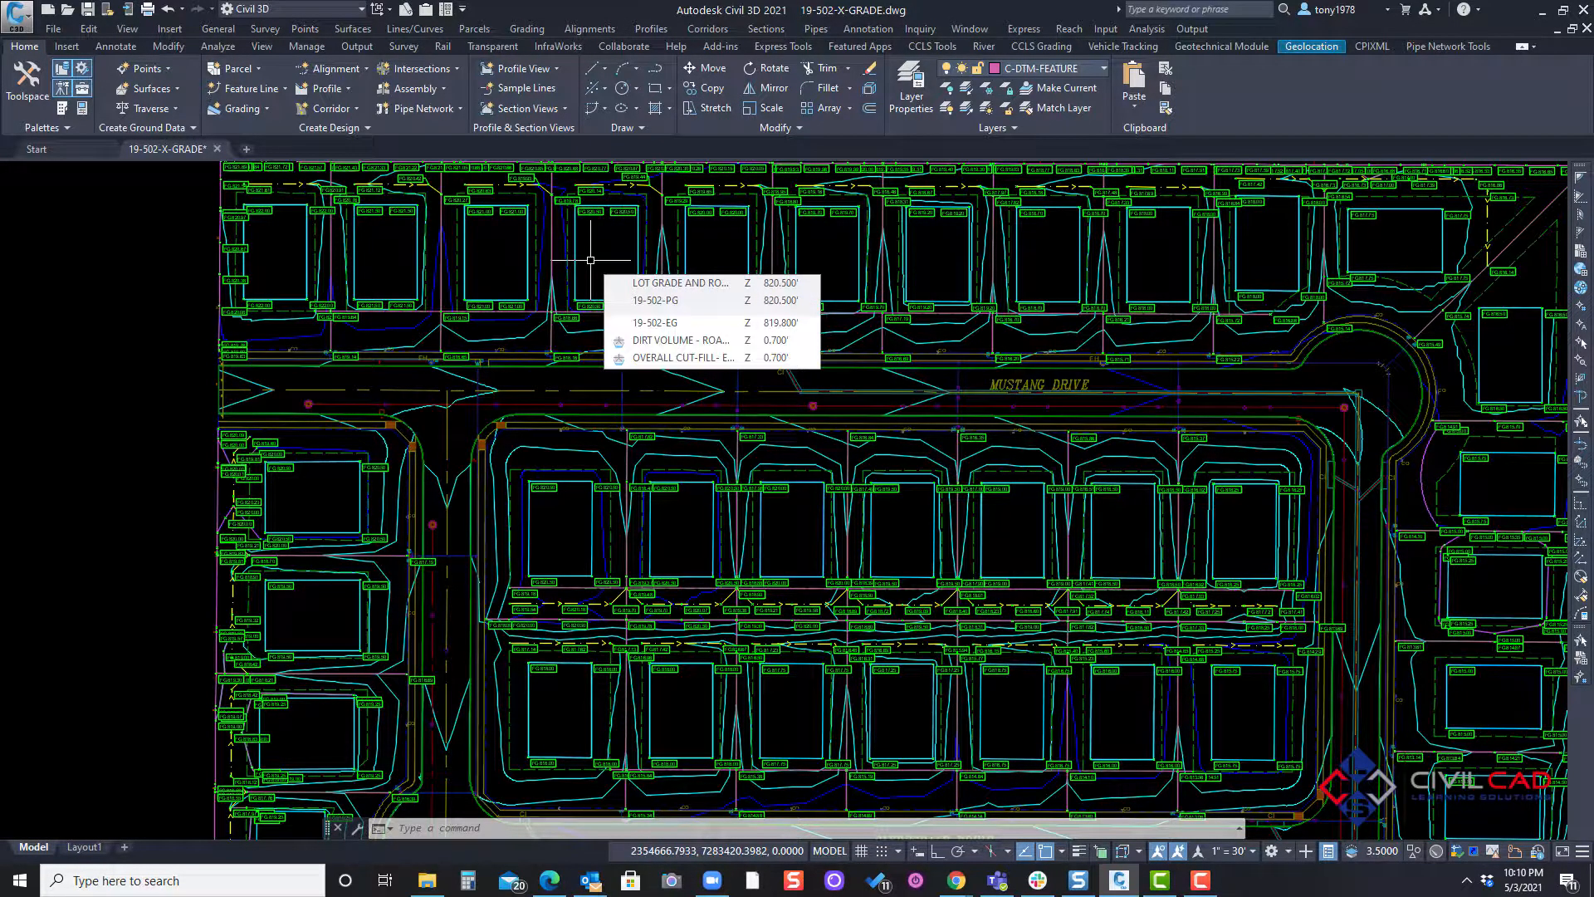